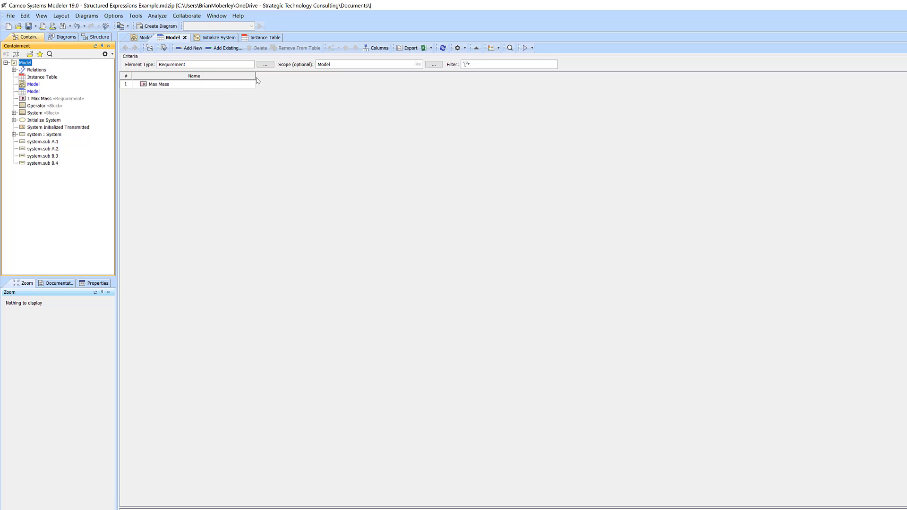
Step: Narrow the Name column of the requirement table so it fits closely around the Max Mass entry
{"action": "left_click_drag", "start_coordinate": [254, 76], "coordinate": [217, 76]}
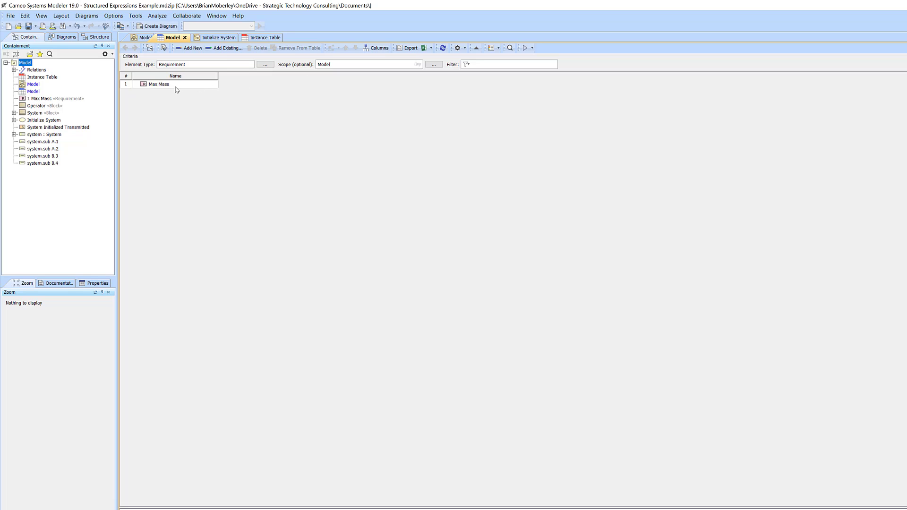
{"action": "scroll", "coordinate": [147, 88], "scroll_direction": "up", "scroll_amount": 4}
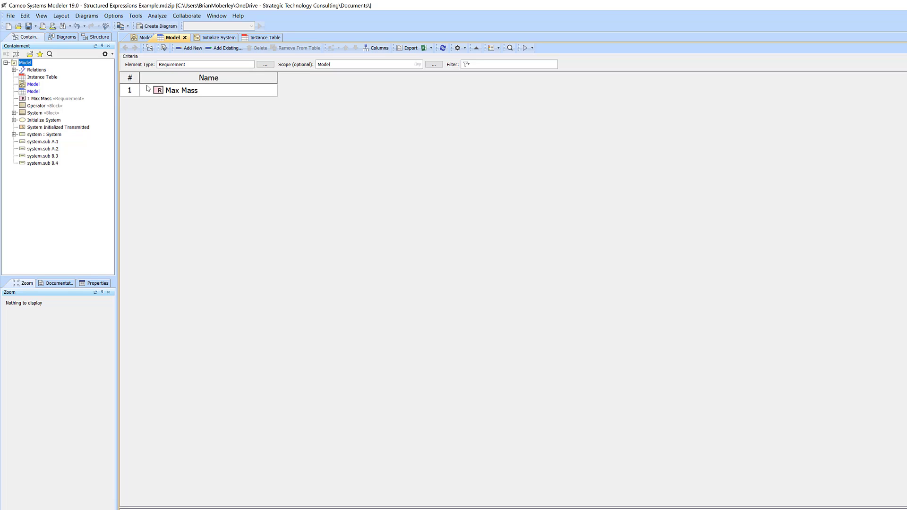
{"action": "scroll", "coordinate": [147, 88], "scroll_direction": "up", "scroll_amount": 4}
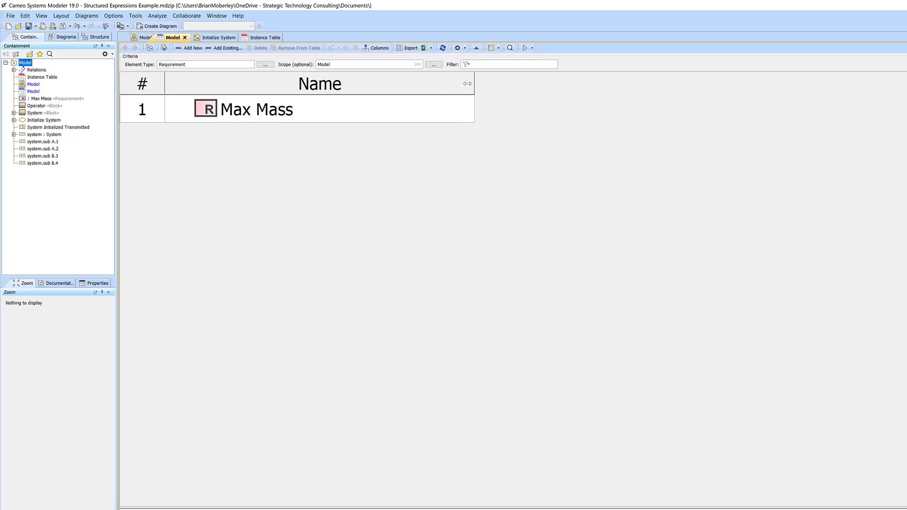
{"action": "left_click_drag", "start_coordinate": [474, 82], "coordinate": [349, 83]}
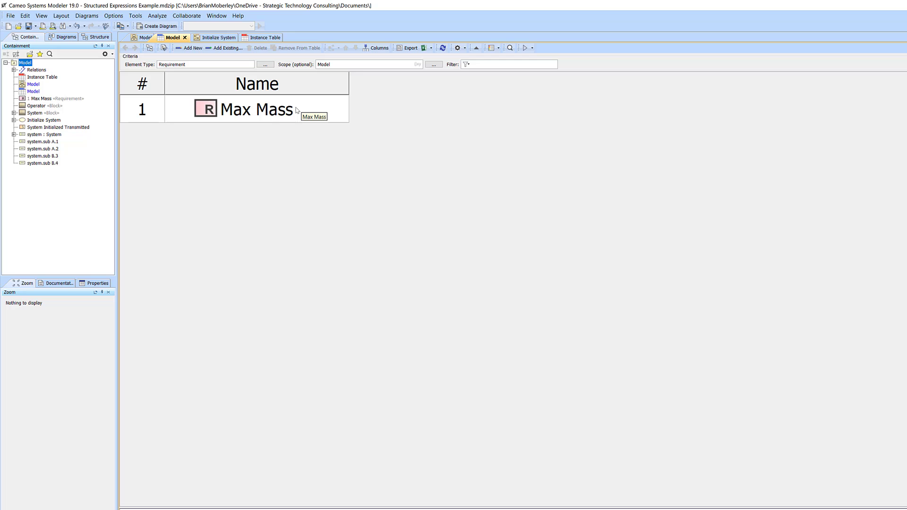
Step: Show the Text column in the requirement table and widen it so the requirement text fits on two lines
{"action": "left_click", "coordinate": [381, 49]}
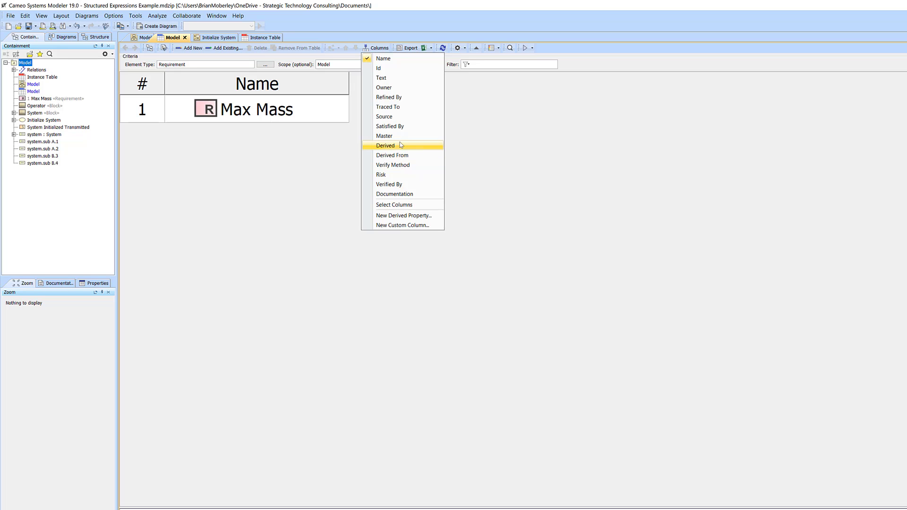
{"action": "left_click", "coordinate": [399, 78]}
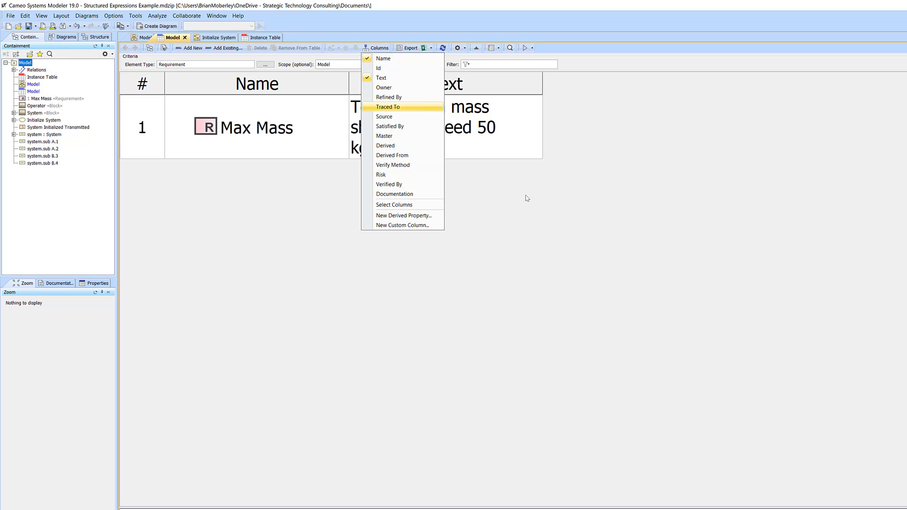
{"action": "left_click", "coordinate": [529, 199]}
{"action": "left_click_drag", "start_coordinate": [541, 87], "coordinate": [586, 85]}
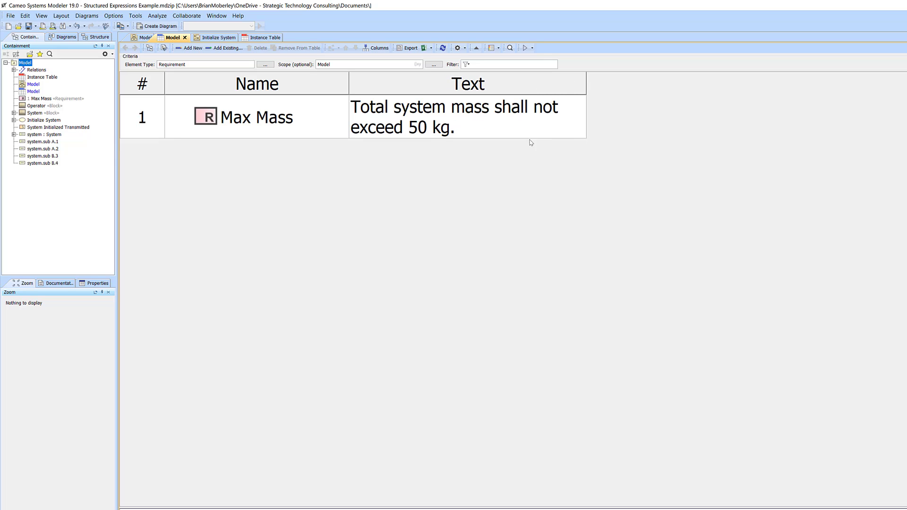
Step: Show the Satisfied By column in the requirement table
{"action": "left_click", "coordinate": [382, 49]}
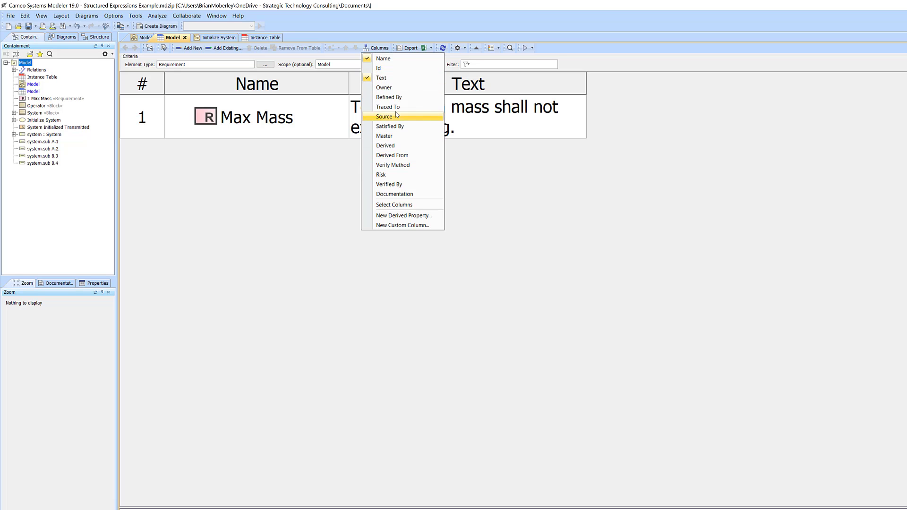
{"action": "left_click", "coordinate": [400, 126]}
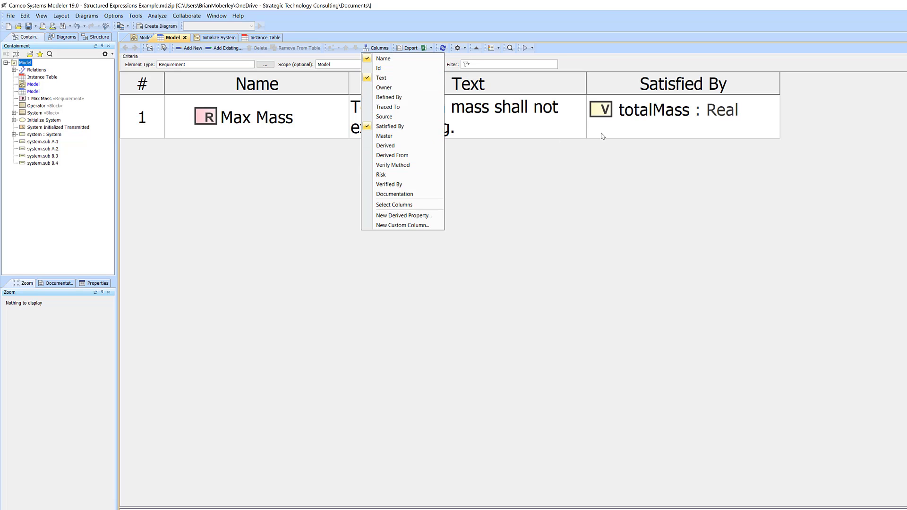
{"action": "left_click", "coordinate": [491, 172]}
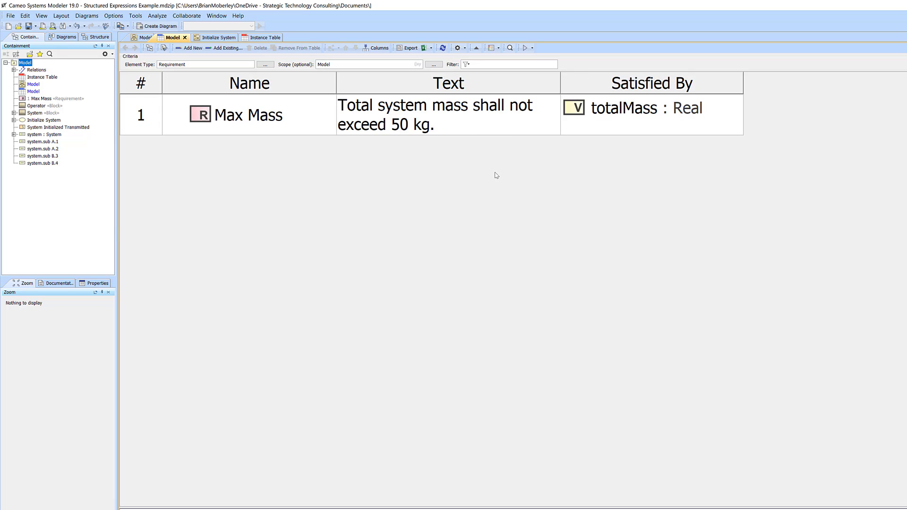
{"action": "left_click", "coordinate": [378, 48]}
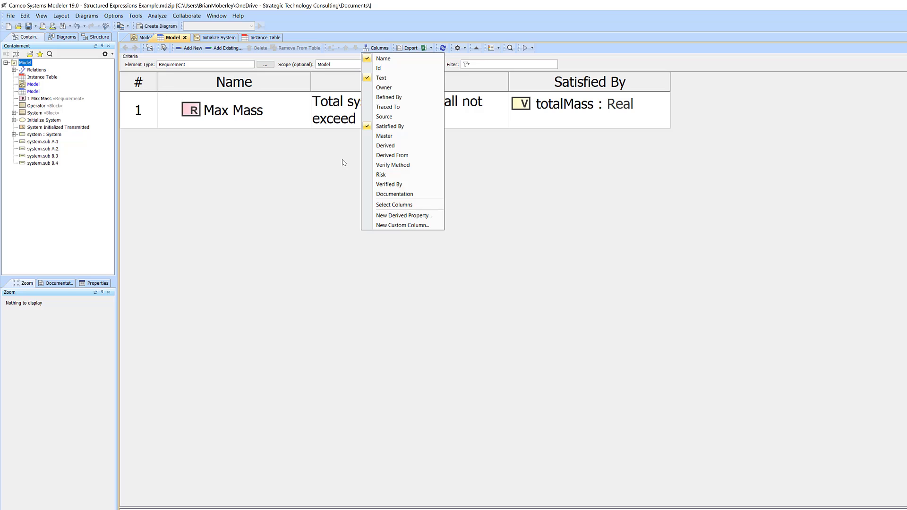
{"action": "left_click", "coordinate": [305, 120]}
Step: Examine the Model block definition diagram for the satisfy relation between the System block's totalMass value and the Max Mass requirement
{"action": "left_click", "coordinate": [140, 38]}
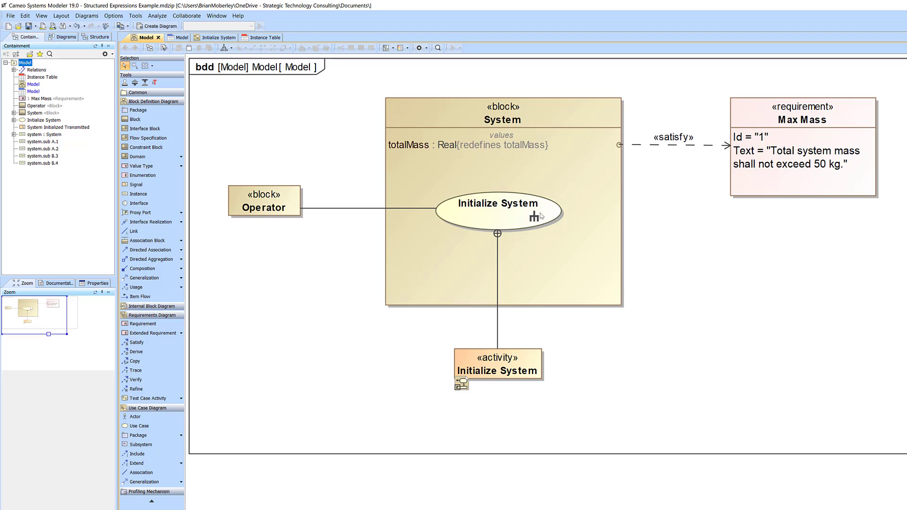
{"action": "left_click", "coordinate": [824, 114]}
{"action": "left_click", "coordinate": [518, 119]}
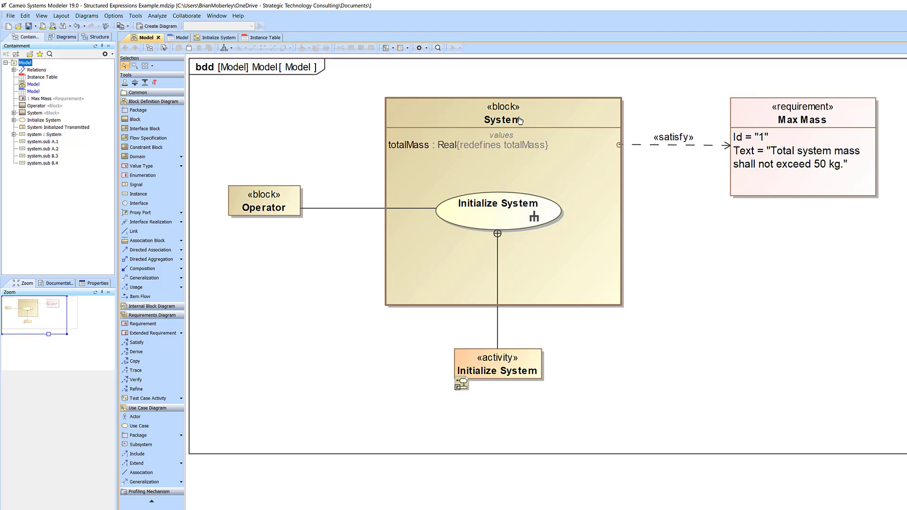
{"action": "left_click", "coordinate": [707, 229]}
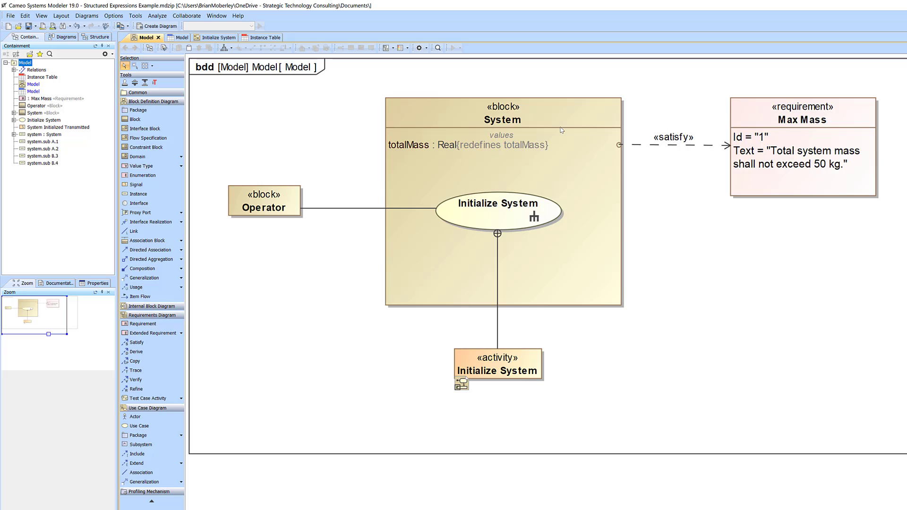
{"action": "left_click", "coordinate": [666, 144]}
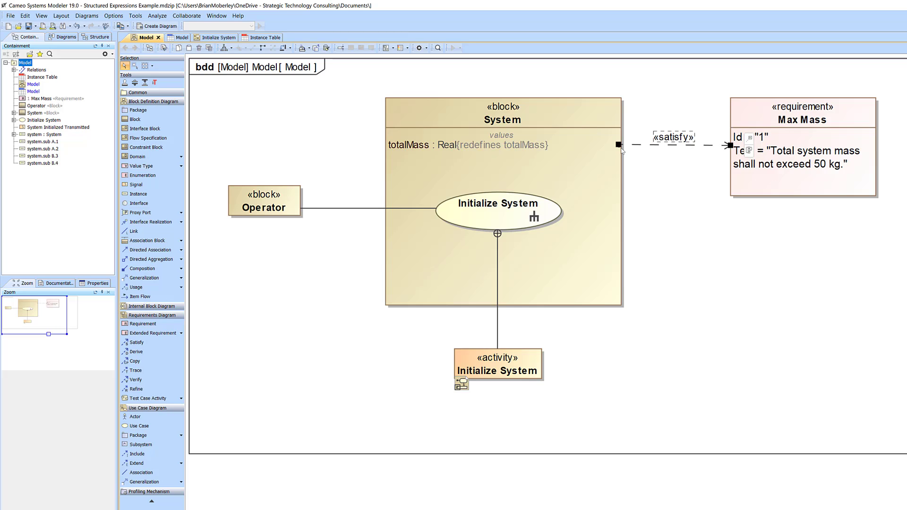
{"action": "left_click", "coordinate": [732, 136]}
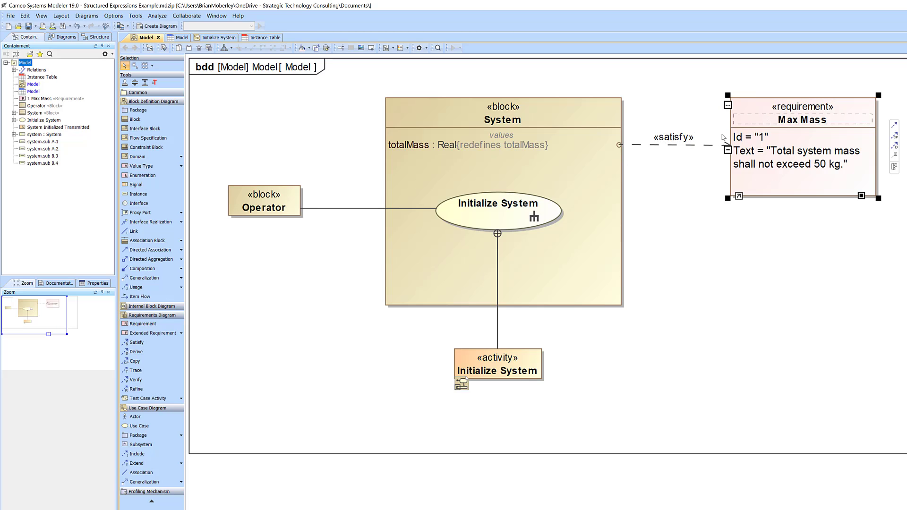
{"action": "left_click", "coordinate": [690, 142]}
{"action": "left_click", "coordinate": [552, 118]}
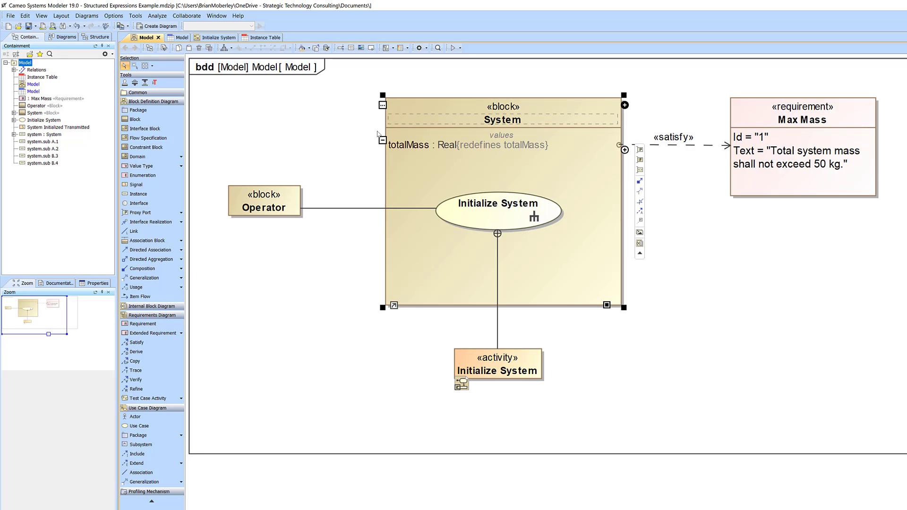
{"action": "left_click", "coordinate": [242, 136]}
Step: View the Initialize System activity diagram, return to the requirement table and check which column types it offers
{"action": "left_click", "coordinate": [209, 38]}
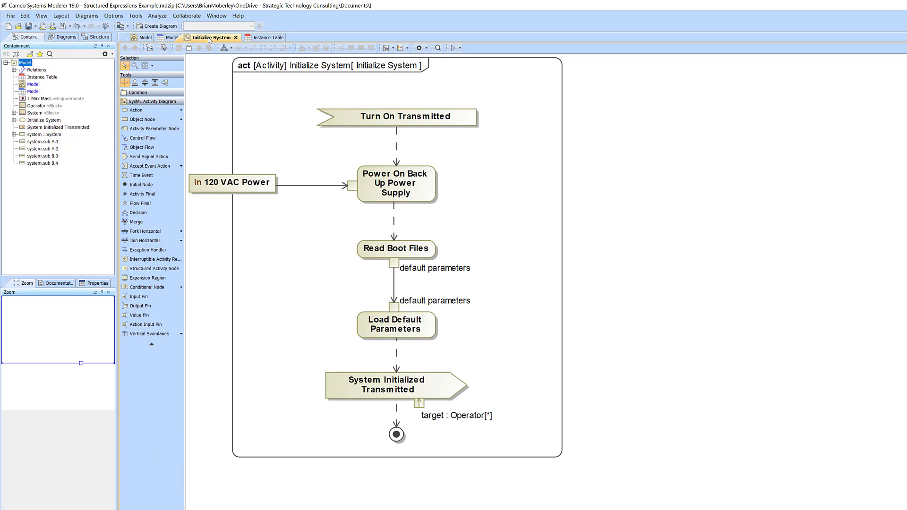
{"action": "left_click", "coordinate": [144, 37]}
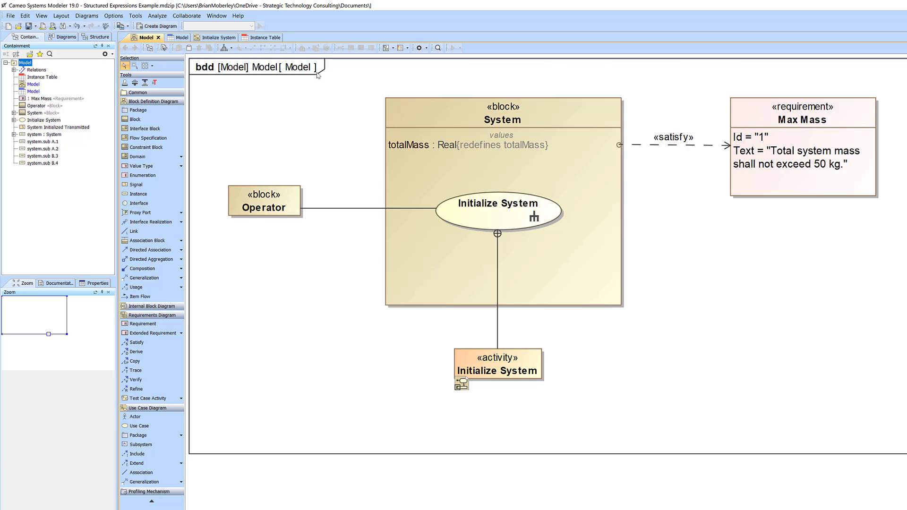
{"action": "left_click", "coordinate": [179, 37]}
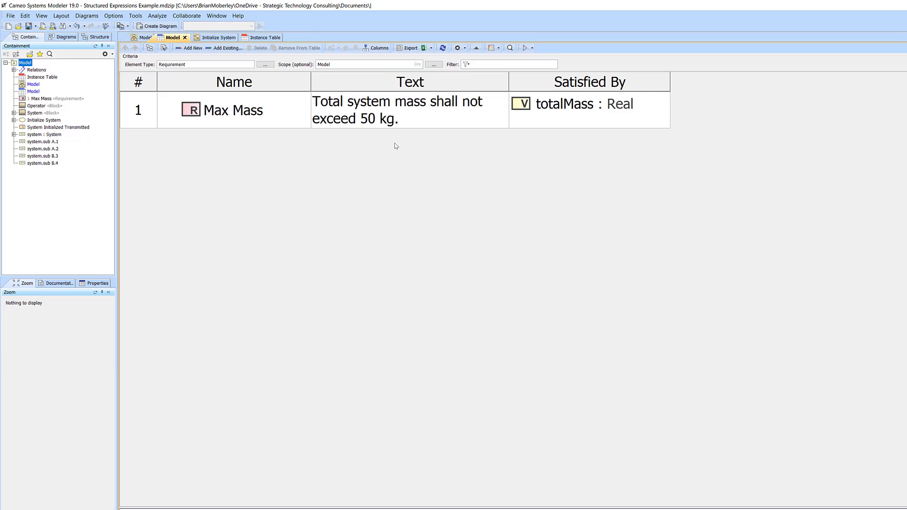
{"action": "left_click", "coordinate": [379, 48]}
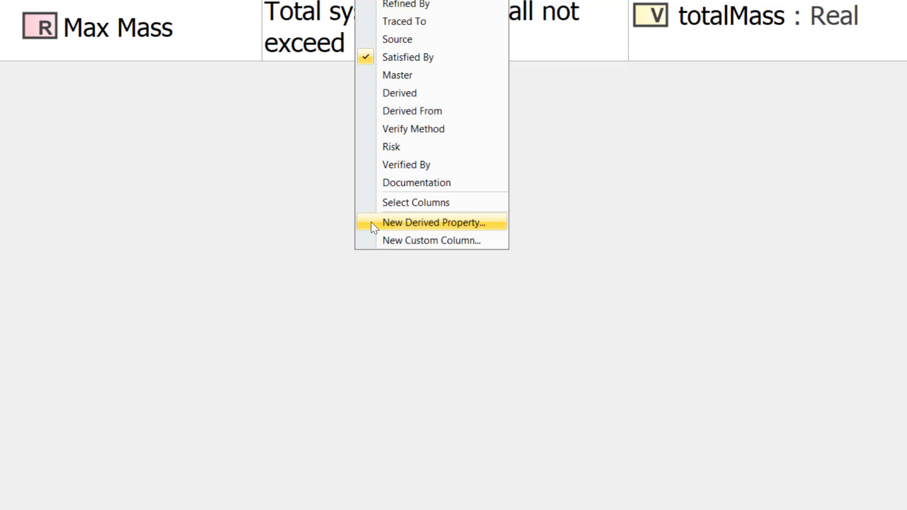
{"action": "left_click", "coordinate": [279, 219]}
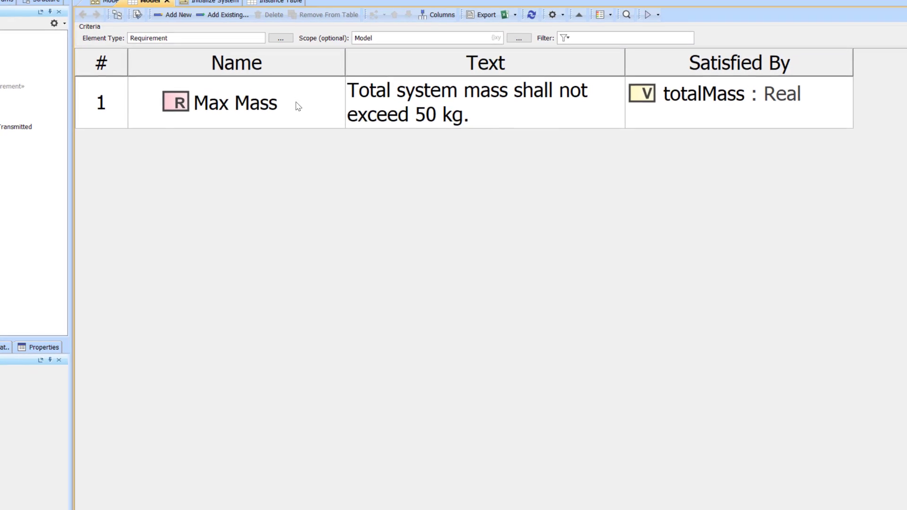
Step: Open the Max Mass requirement's specification, look through its full list of properties and close it
{"action": "right_click", "coordinate": [296, 102]}
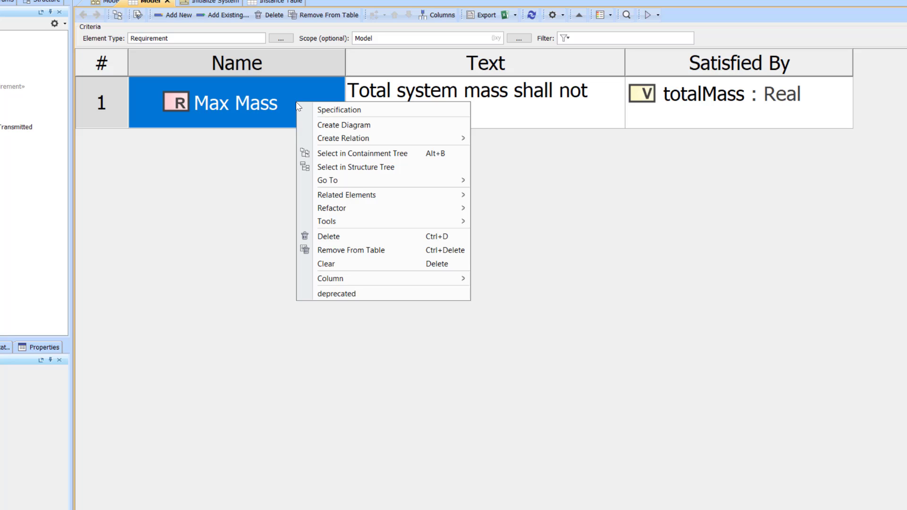
{"action": "left_click", "coordinate": [351, 110]}
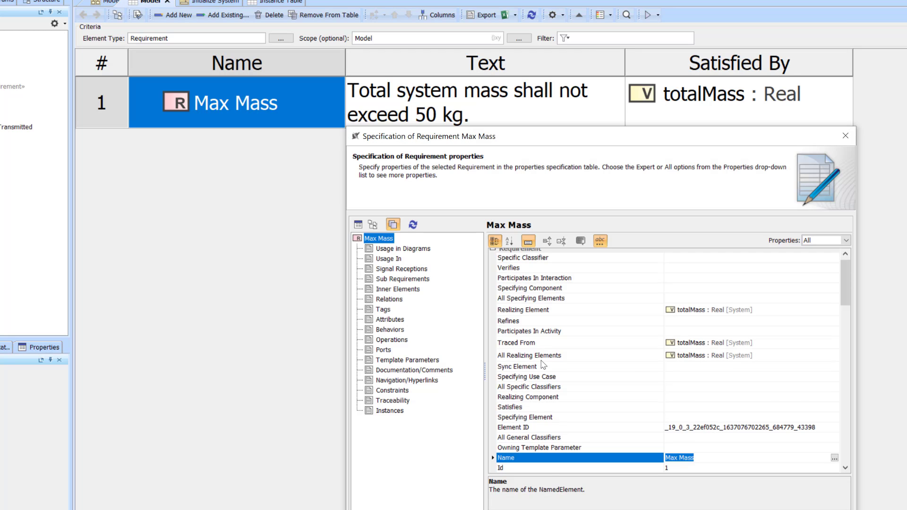
{"action": "scroll", "coordinate": [542, 365], "scroll_direction": "down", "scroll_amount": 7}
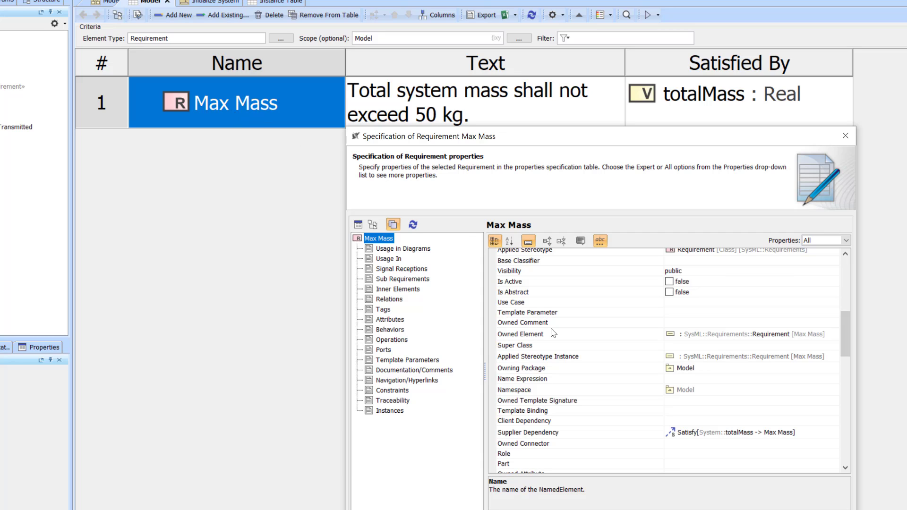
{"action": "scroll", "coordinate": [554, 333], "scroll_direction": "down", "scroll_amount": 6}
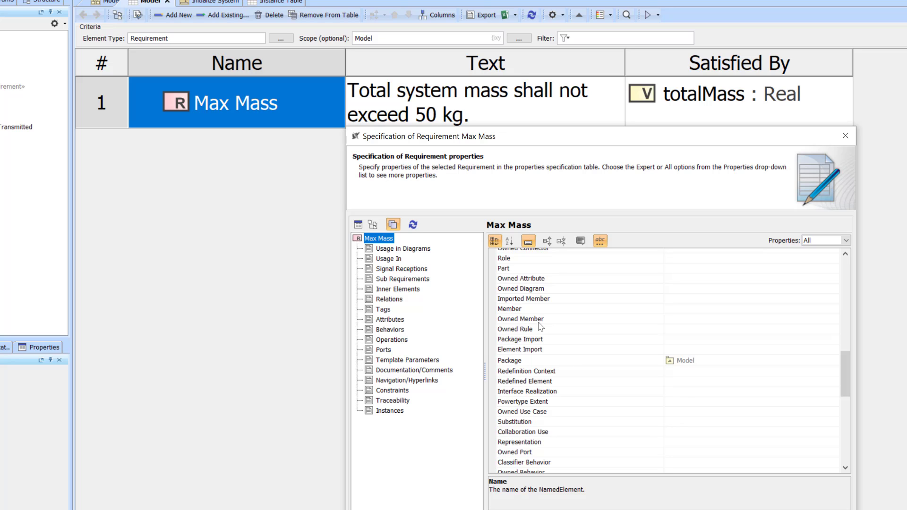
{"action": "scroll", "coordinate": [540, 325], "scroll_direction": "up", "scroll_amount": 10}
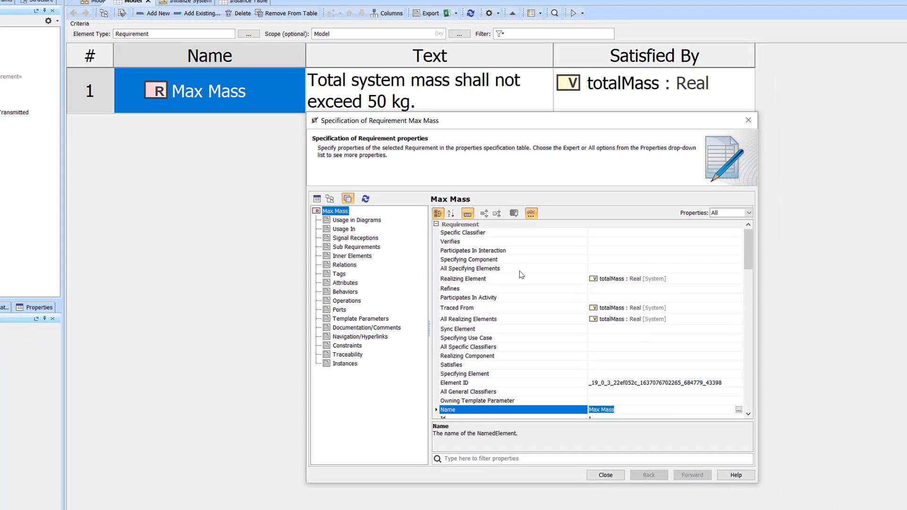
{"action": "left_click_drag", "start_coordinate": [494, 123], "coordinate": [442, 176]}
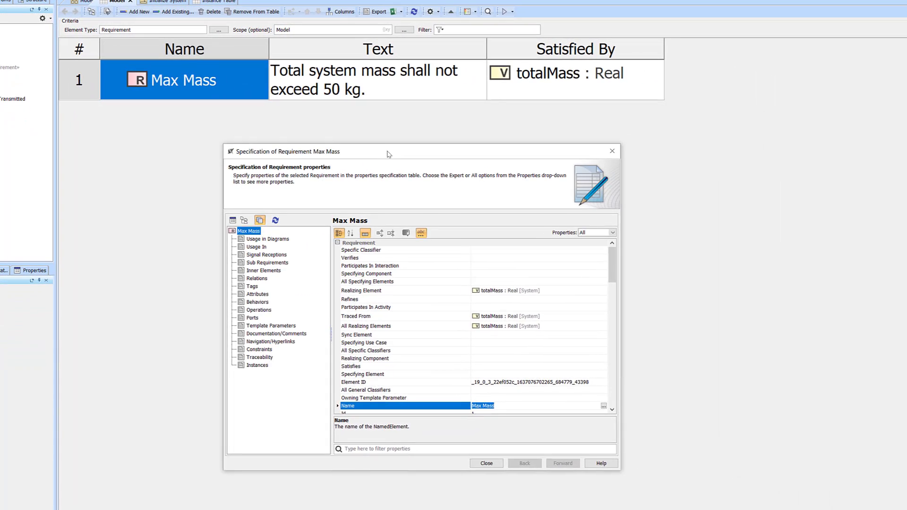
{"action": "left_click_drag", "start_coordinate": [387, 151], "coordinate": [387, 152]}
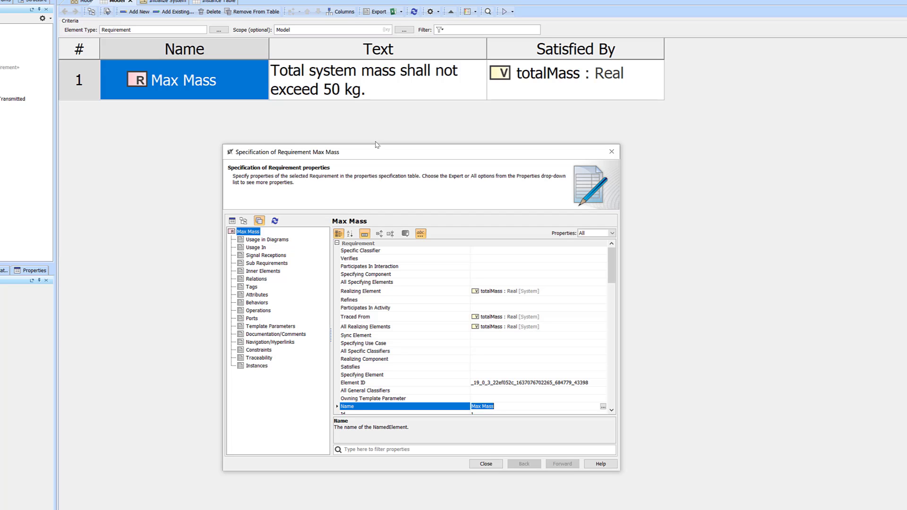
{"action": "left_click_drag", "start_coordinate": [384, 153], "coordinate": [353, 138]}
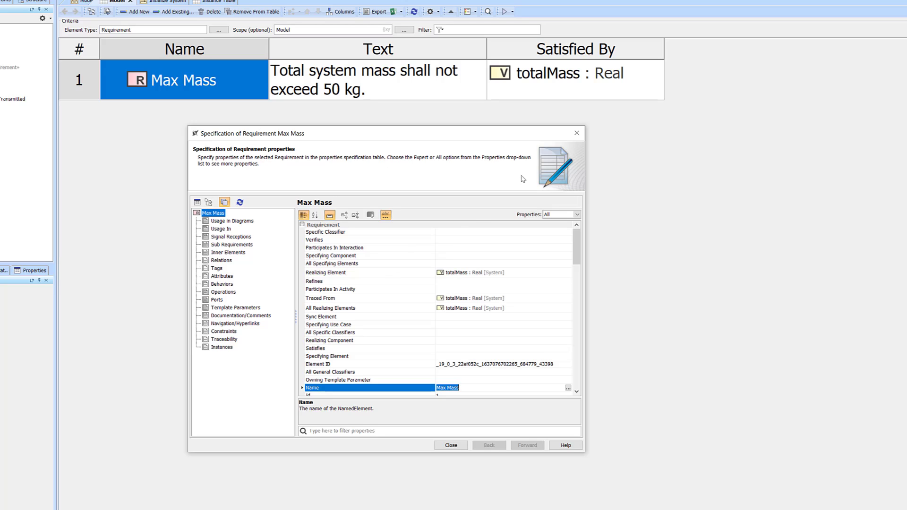
{"action": "left_click_drag", "start_coordinate": [493, 140], "coordinate": [481, 144]}
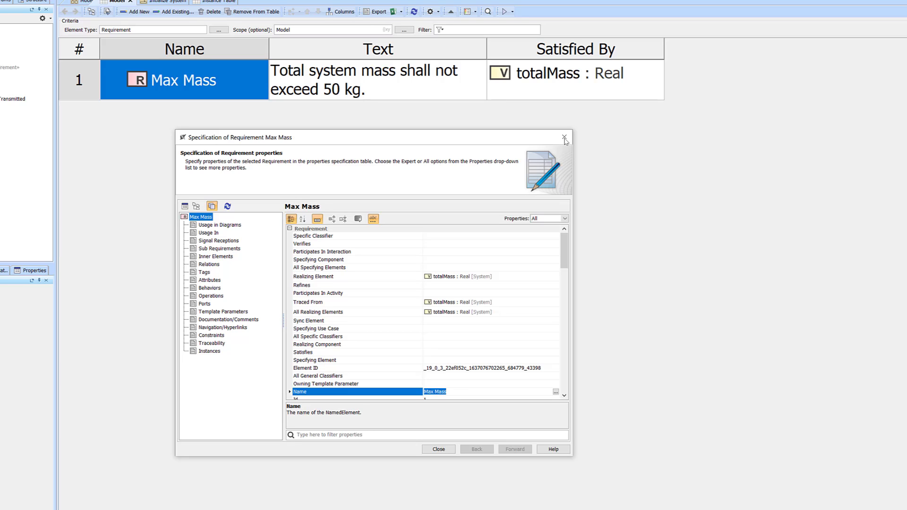
{"action": "left_click", "coordinate": [565, 138]}
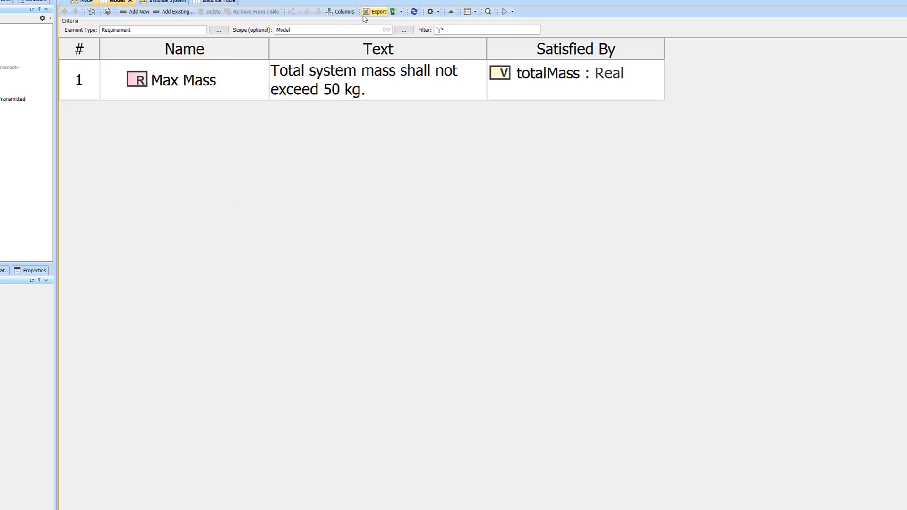
Step: Create a new custom column for the requirement table and name it Satisfying System, keeping the expert expression options shown
{"action": "left_click", "coordinate": [341, 12]}
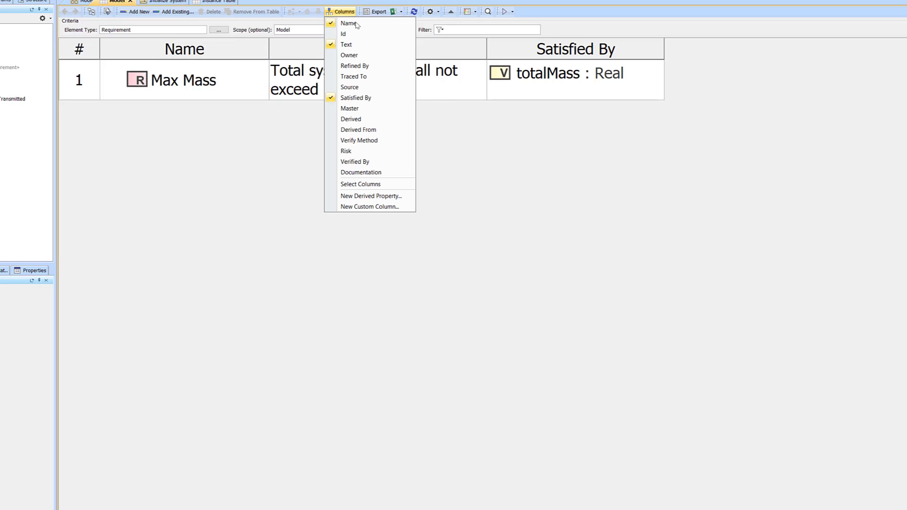
{"action": "left_click", "coordinate": [377, 209]}
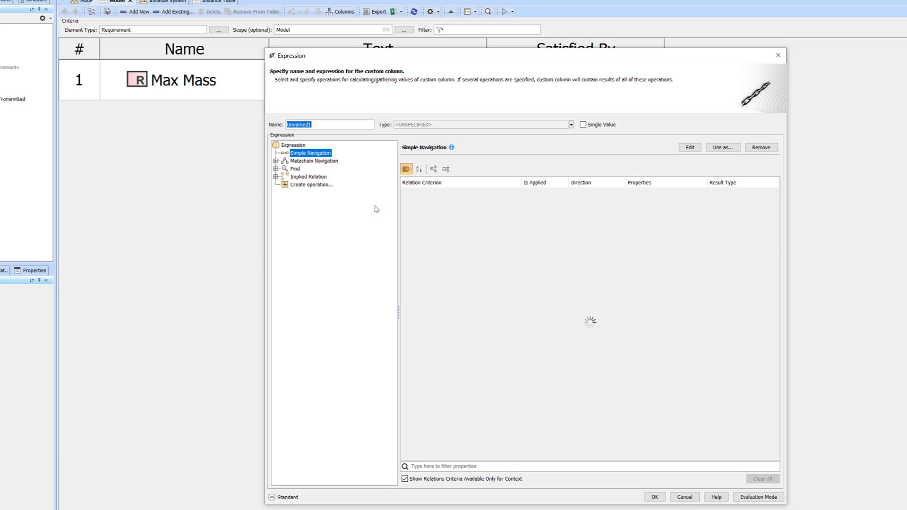
{"action": "left_click_drag", "start_coordinate": [455, 190], "coordinate": [251, 120]}
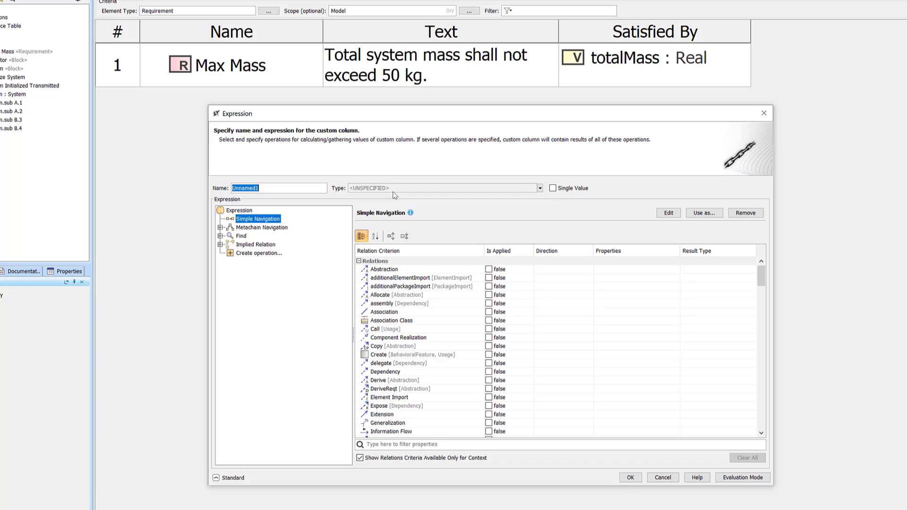
{"action": "left_click", "coordinate": [227, 477]}
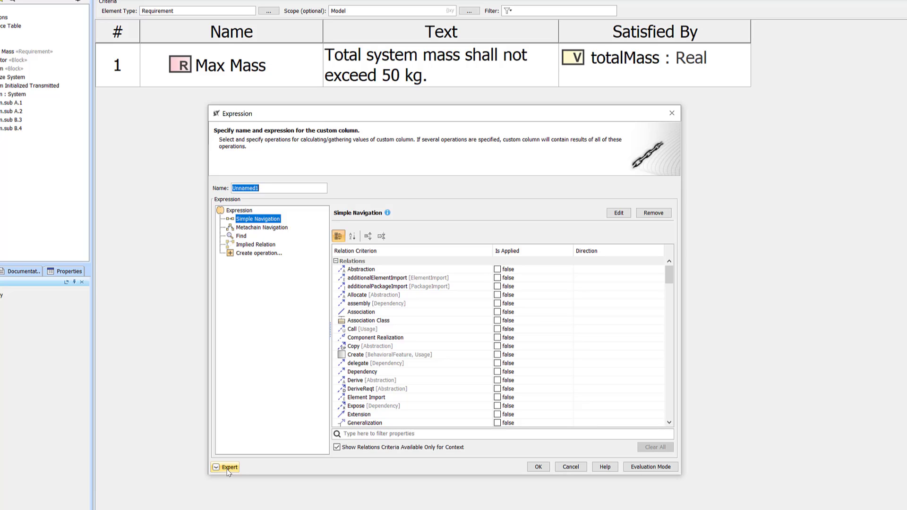
{"action": "left_click", "coordinate": [227, 468]}
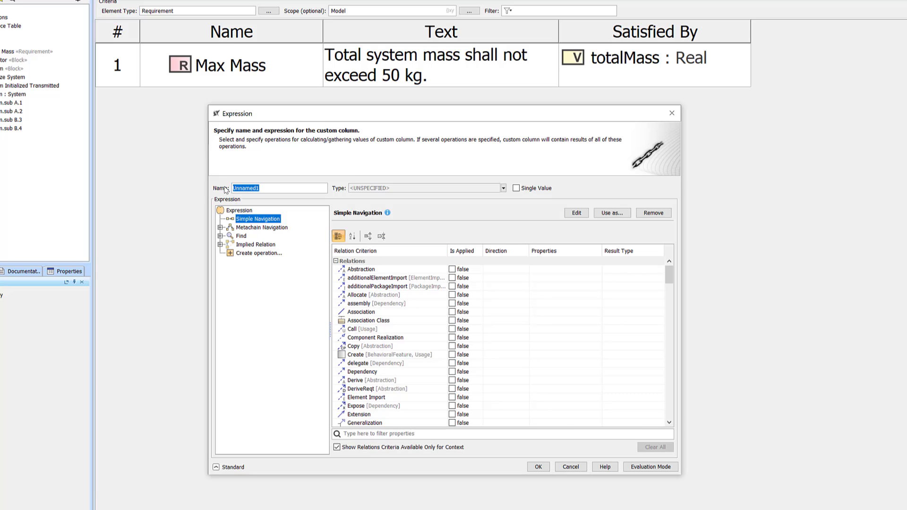
{"action": "type", "text": "Satisfying System"}
Step: Filter the Simple Navigation criteria by "sat", apply the Satisfy relation with direction Target To Source and accept the column expression
{"action": "left_click", "coordinate": [398, 435]}
{"action": "type", "text": "sa"}
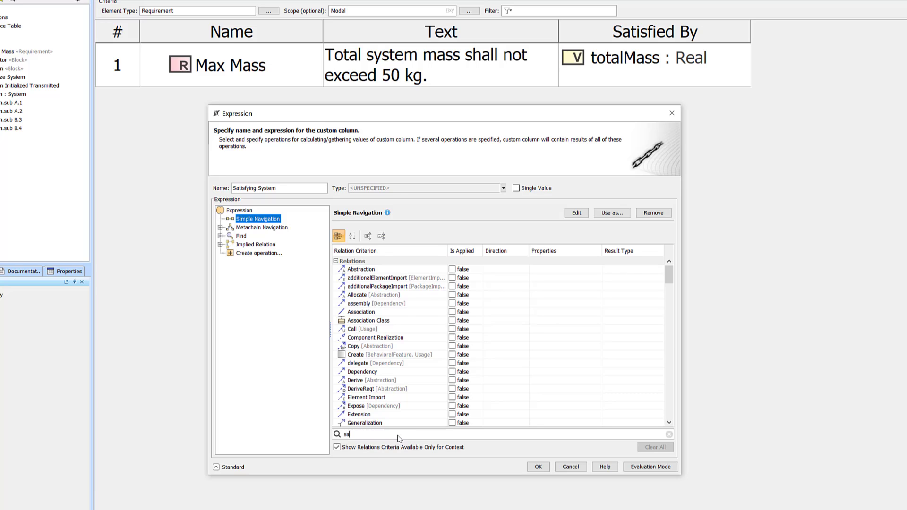
{"action": "type", "text": "t"}
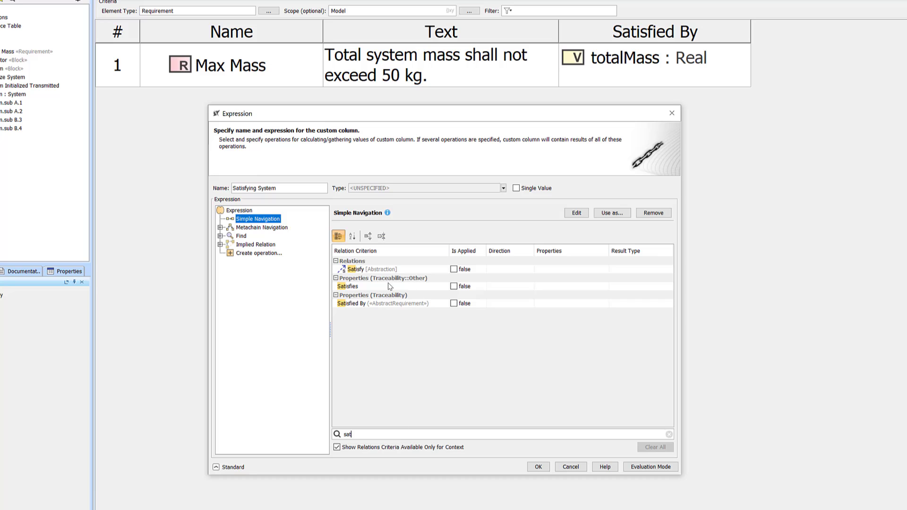
{"action": "left_click", "coordinate": [454, 269]}
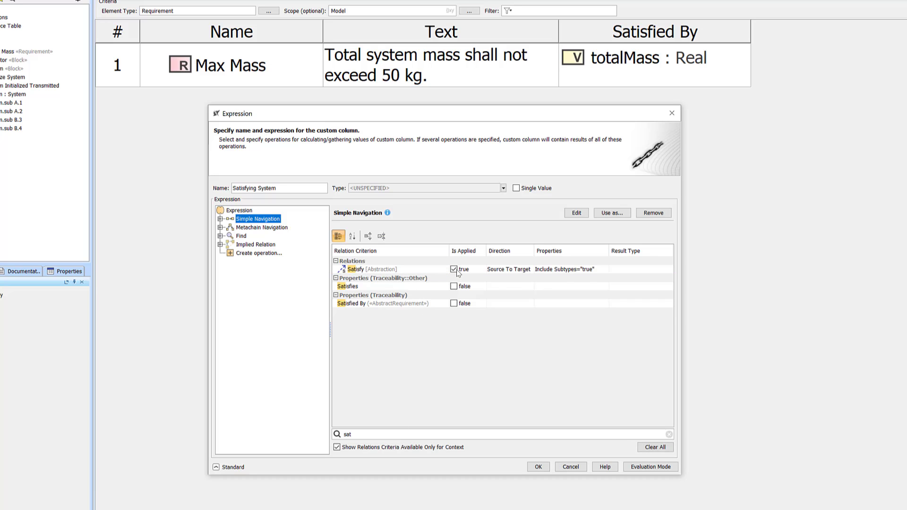
{"action": "left_click", "coordinate": [513, 270]}
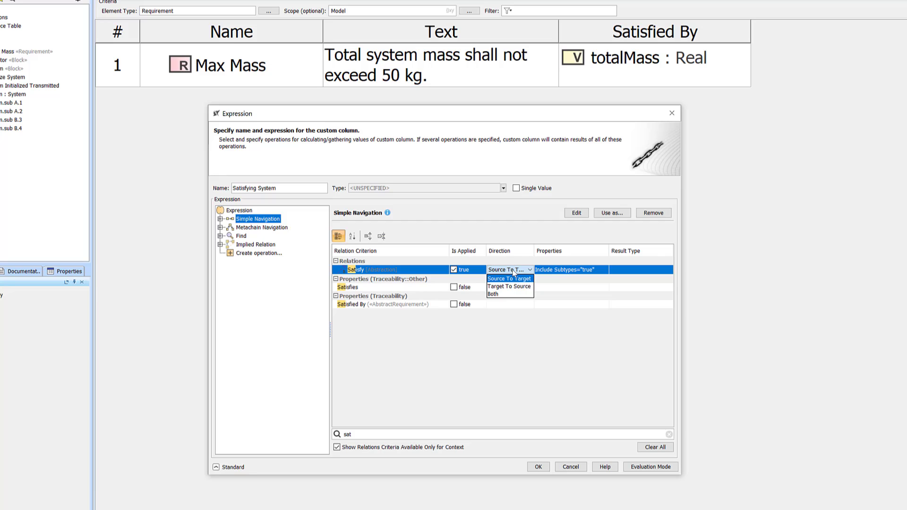
{"action": "left_click", "coordinate": [511, 328]}
{"action": "left_click", "coordinate": [514, 269]}
{"action": "left_click", "coordinate": [516, 287]}
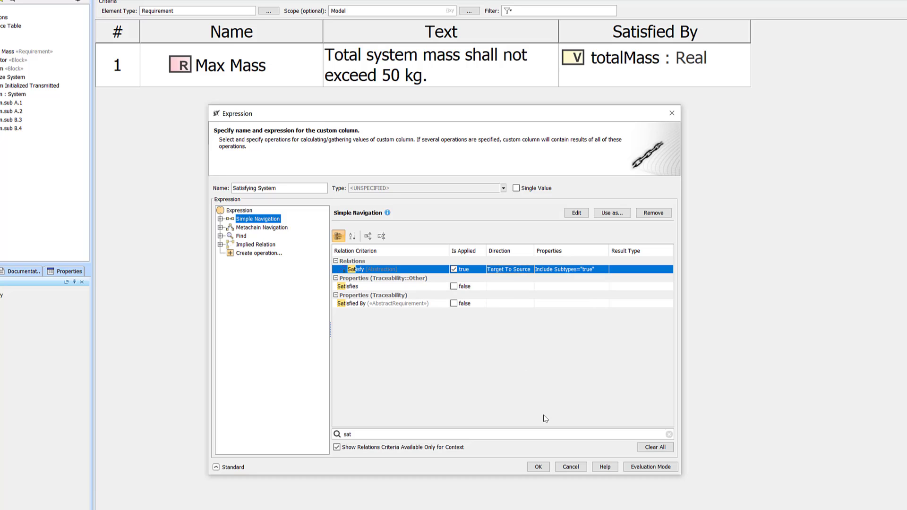
{"action": "left_click", "coordinate": [543, 469]}
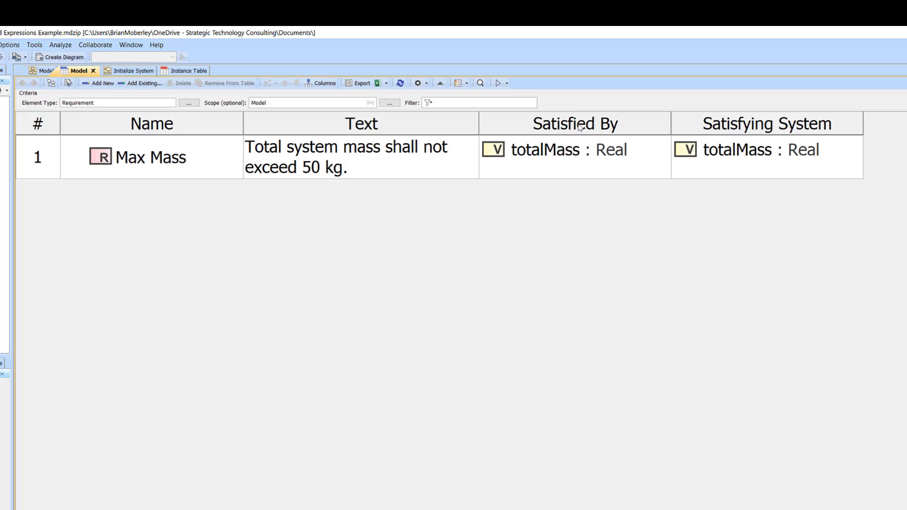
Step: Check the options of the Satisfying System column and its value for the Max Mass requirement
{"action": "right_click", "coordinate": [763, 132]}
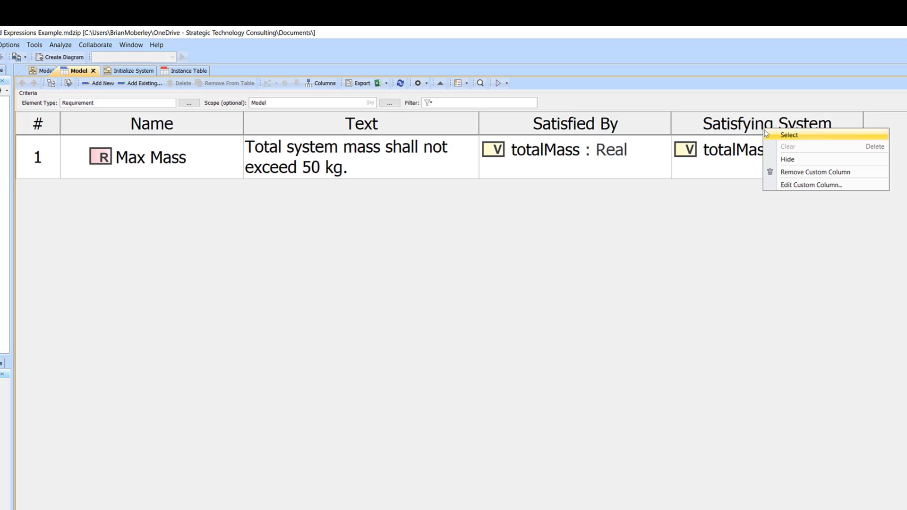
{"action": "left_click", "coordinate": [730, 200]}
{"action": "left_click", "coordinate": [724, 153]}
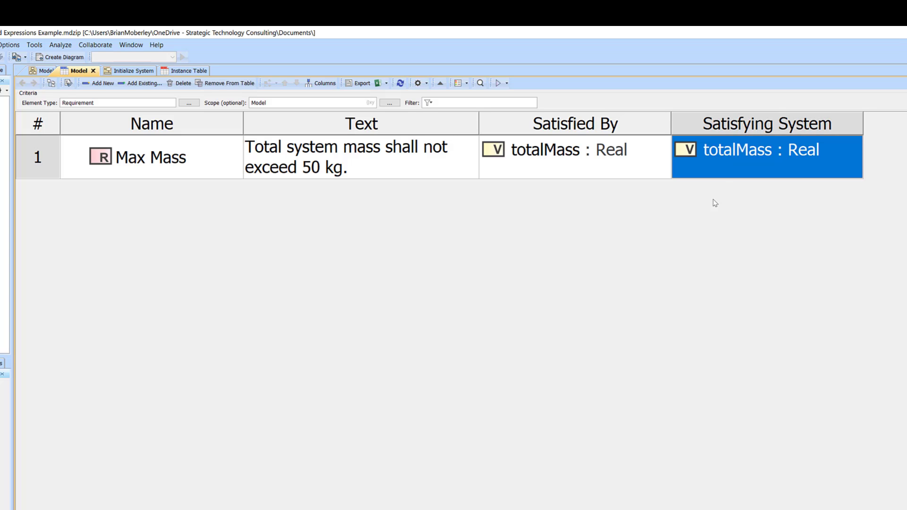
{"action": "left_click", "coordinate": [713, 199]}
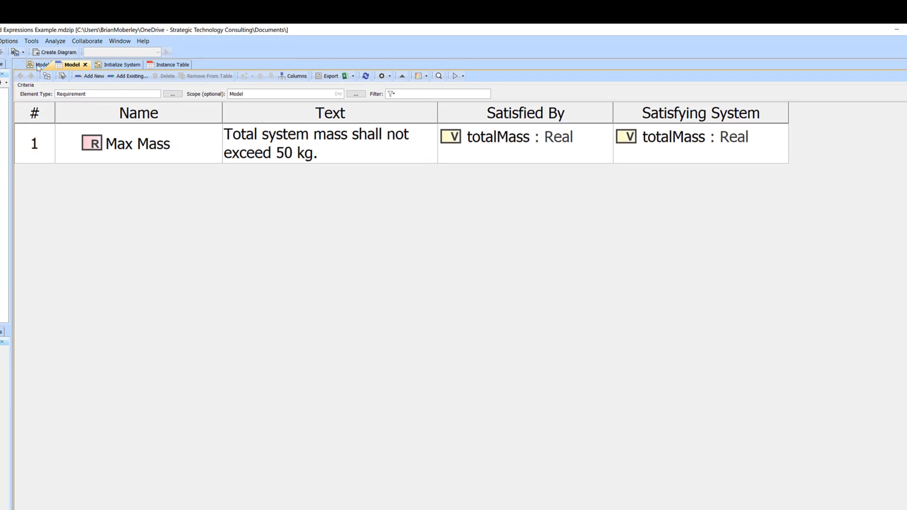
Step: Examine in the Model block definition diagram how the System block, its totalMass value and the satisfy relation connect to Max Mass
{"action": "left_click", "coordinate": [44, 70]}
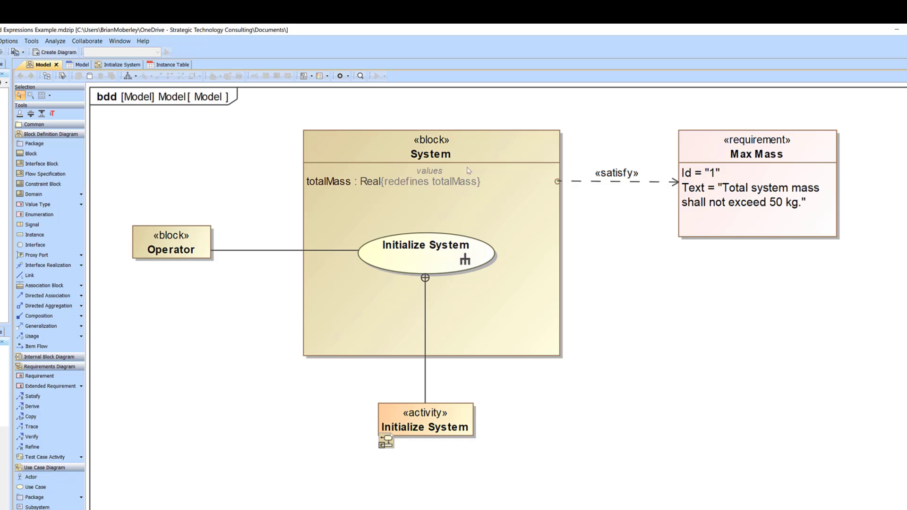
{"action": "left_click", "coordinate": [451, 186]}
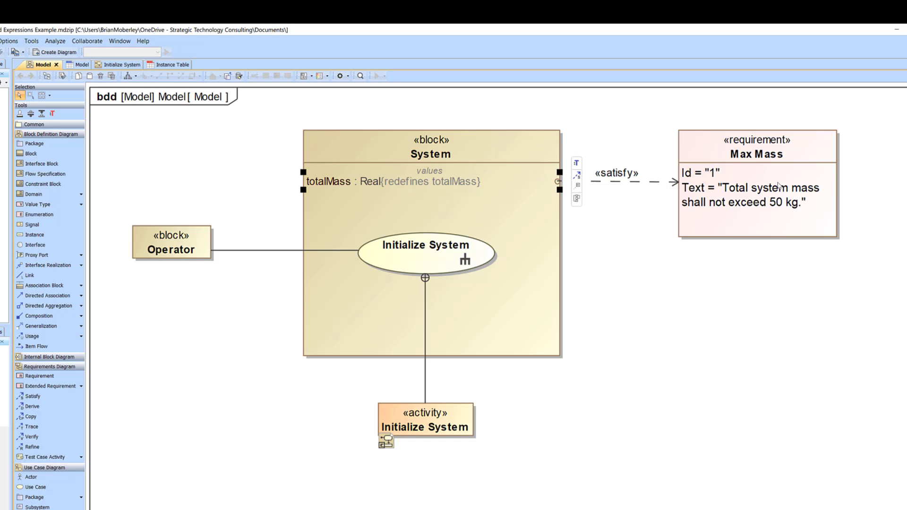
{"action": "left_click", "coordinate": [674, 333]}
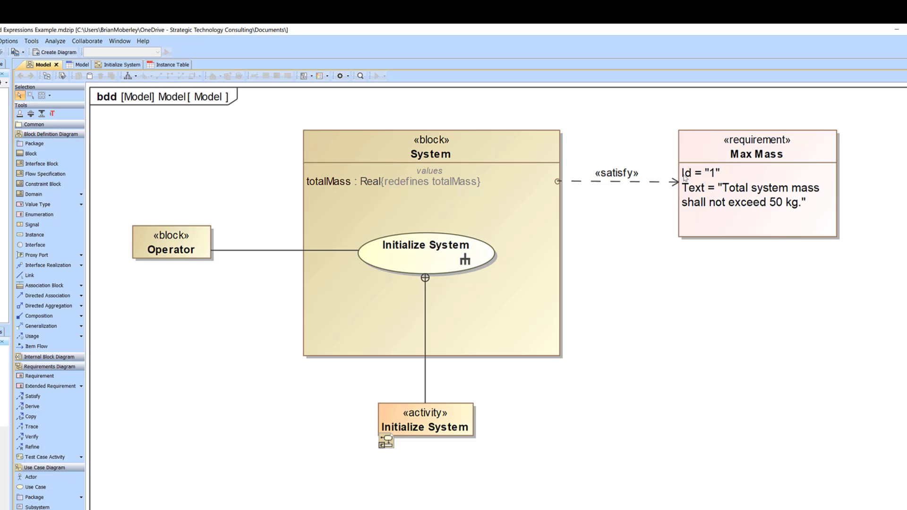
{"action": "left_click", "coordinate": [548, 191]}
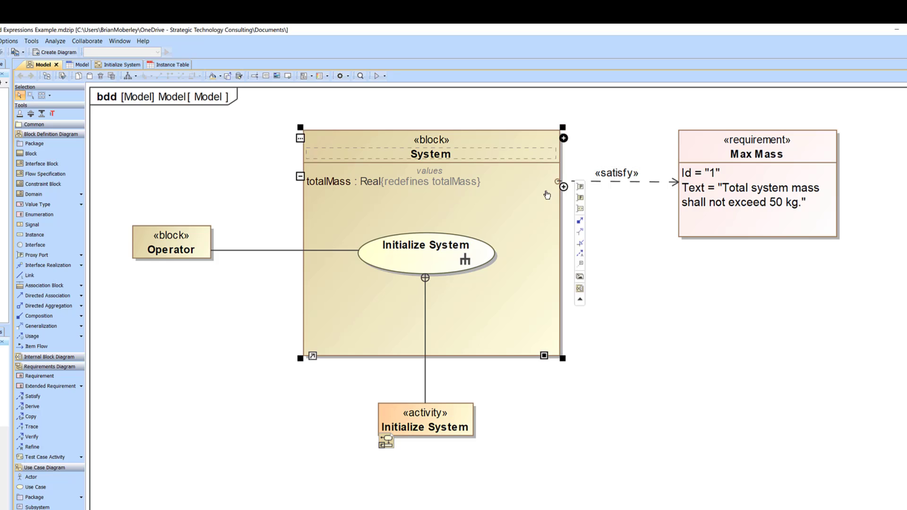
{"action": "left_click", "coordinate": [606, 223]}
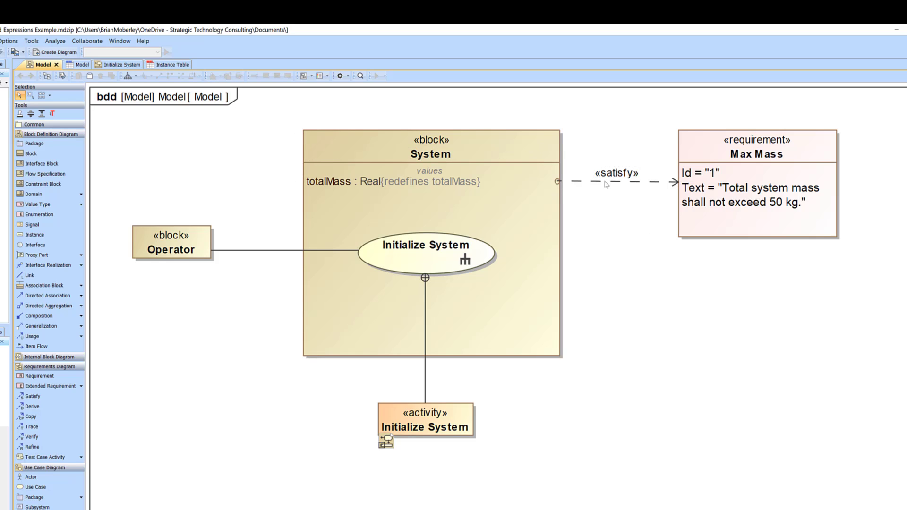
{"action": "left_click", "coordinate": [475, 184]}
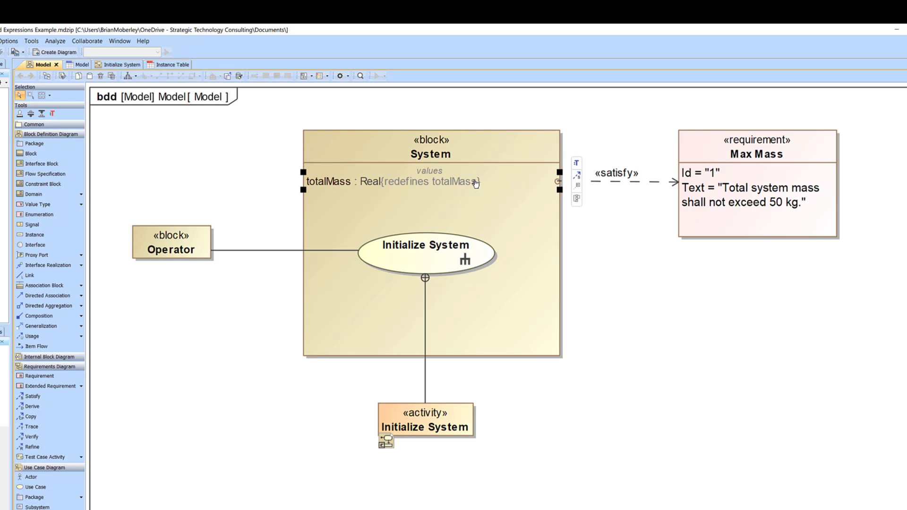
{"action": "left_click", "coordinate": [633, 130]}
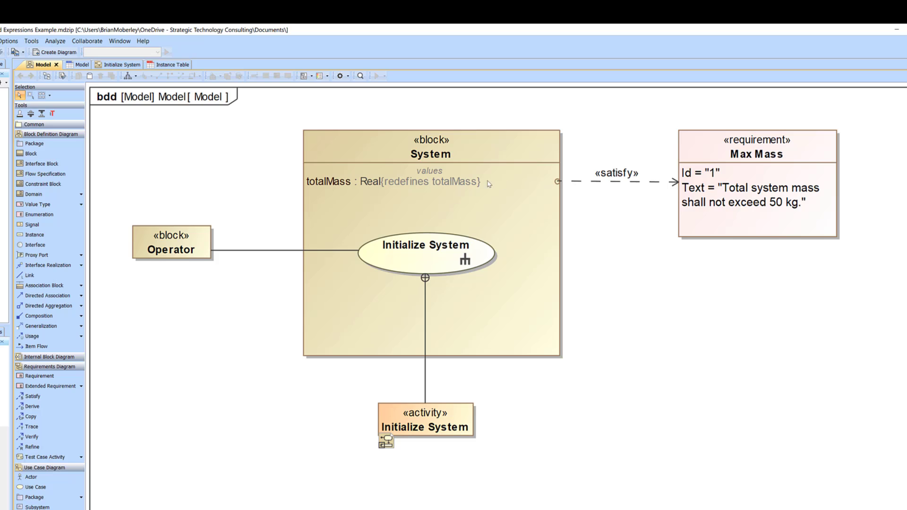
{"action": "left_click", "coordinate": [416, 184]}
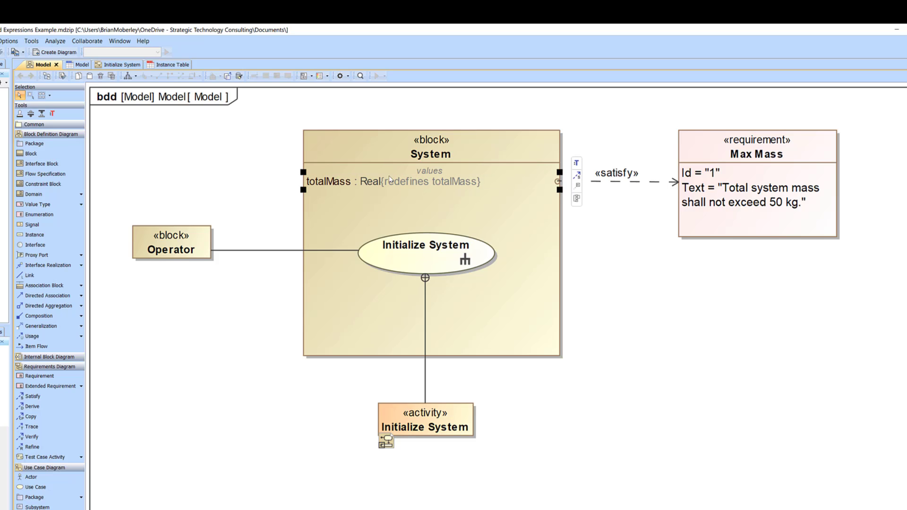
{"action": "left_click", "coordinate": [398, 148]}
{"action": "left_click", "coordinate": [242, 162]}
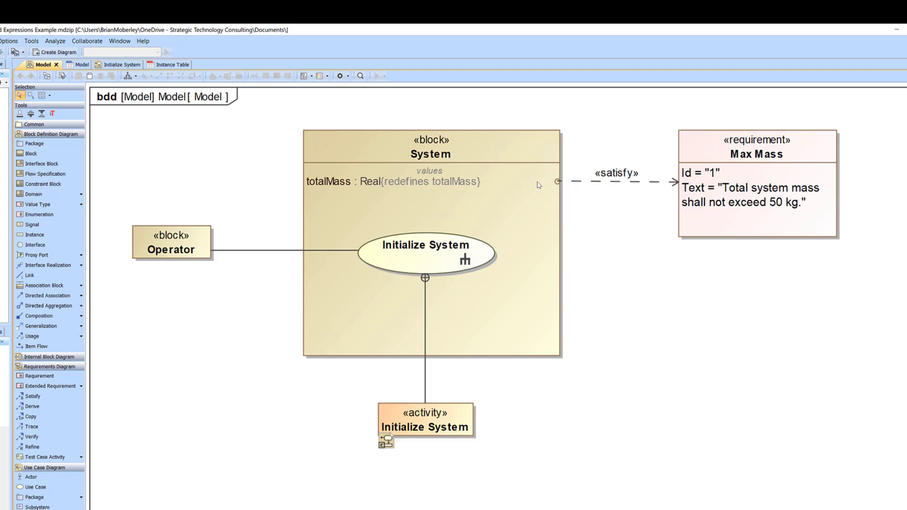
Step: Open the specification of the System block's totalMass value property, check its Owner property and close it
{"action": "right_click", "coordinate": [470, 184]}
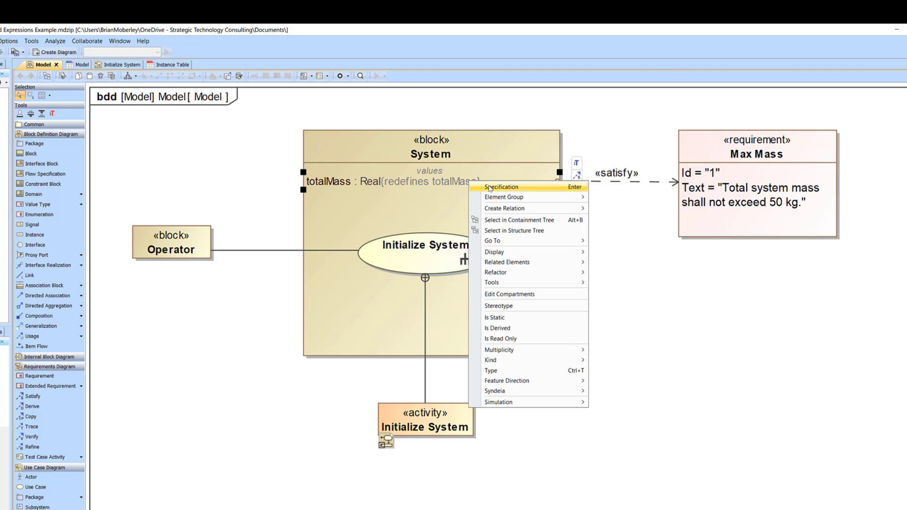
{"action": "left_click", "coordinate": [490, 187]}
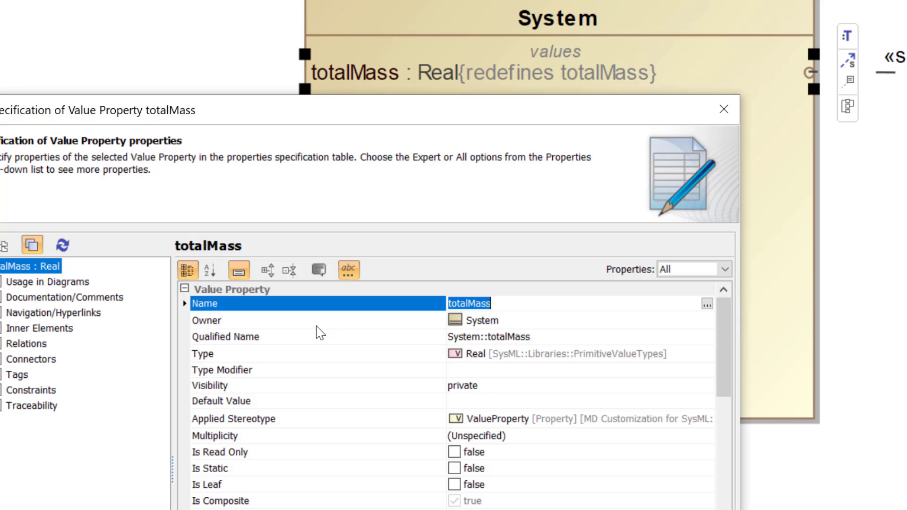
{"action": "left_click", "coordinate": [312, 325]}
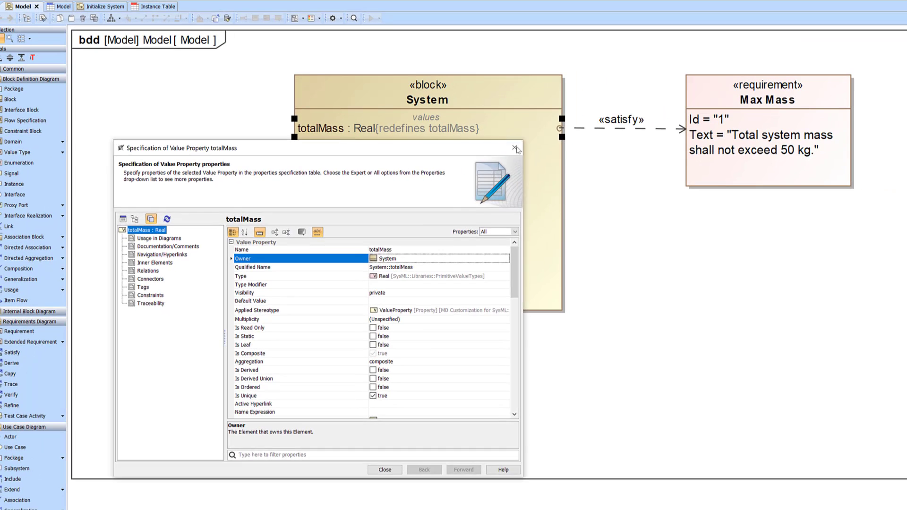
{"action": "left_click", "coordinate": [515, 148]}
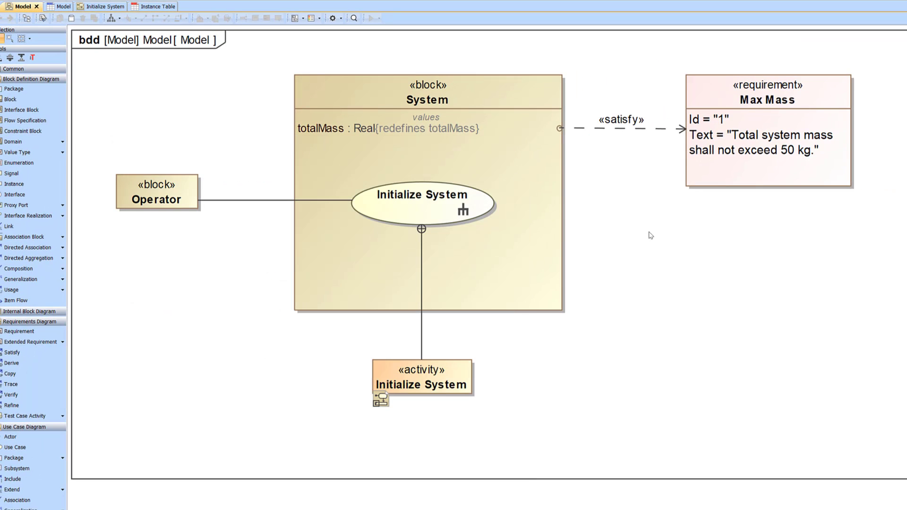
Step: Trace the path from the Max Mass requirement through the satisfy relation and the totalMass value to the System block
{"action": "left_click", "coordinate": [761, 106]}
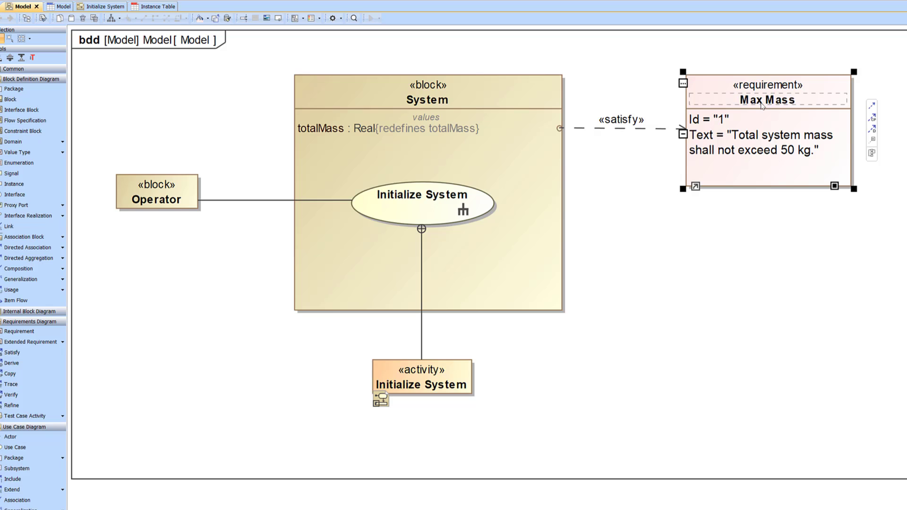
{"action": "left_click", "coordinate": [622, 129]}
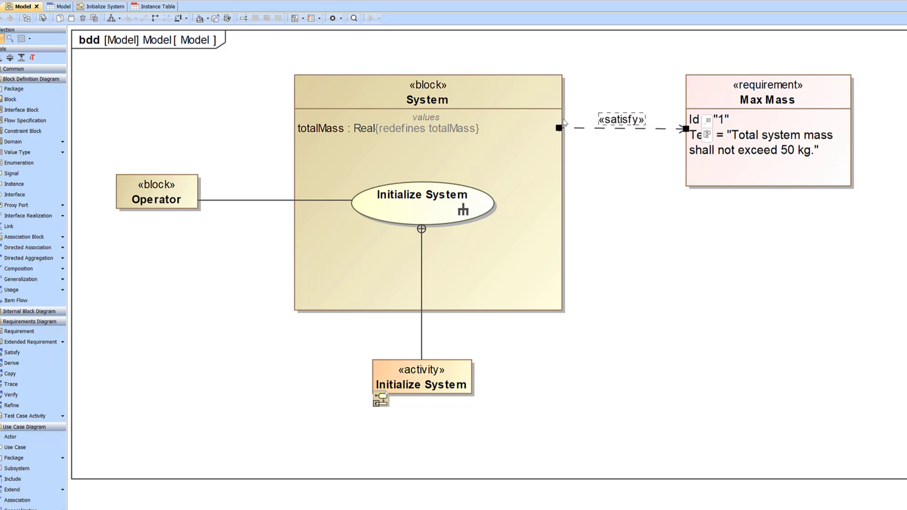
{"action": "left_click", "coordinate": [465, 129]}
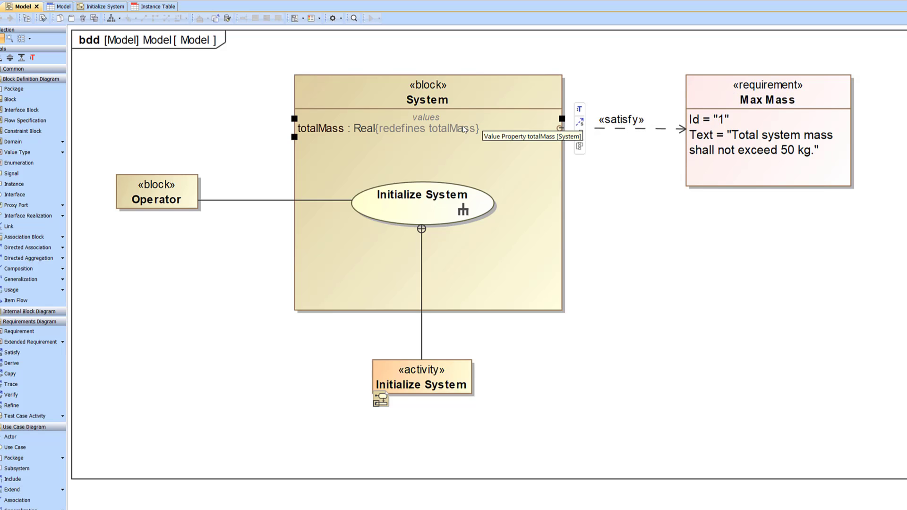
{"action": "left_click", "coordinate": [449, 100]}
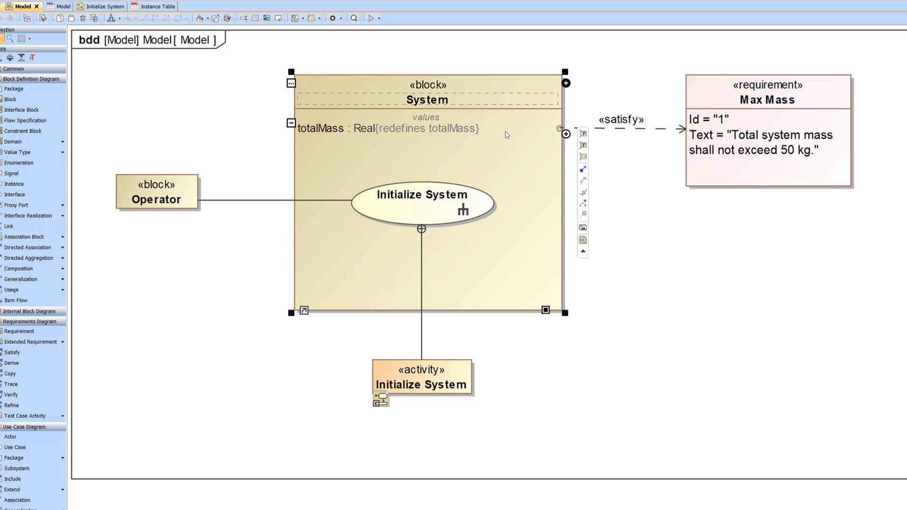
{"action": "left_click", "coordinate": [636, 220]}
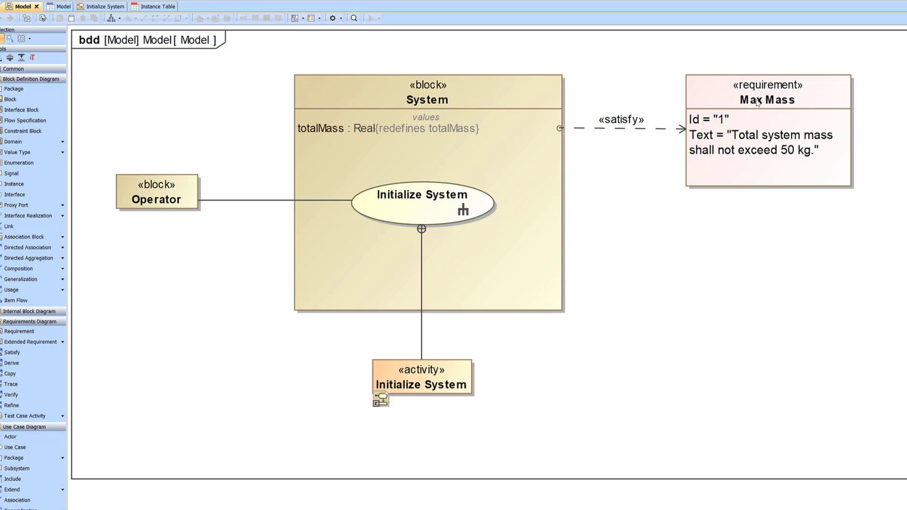
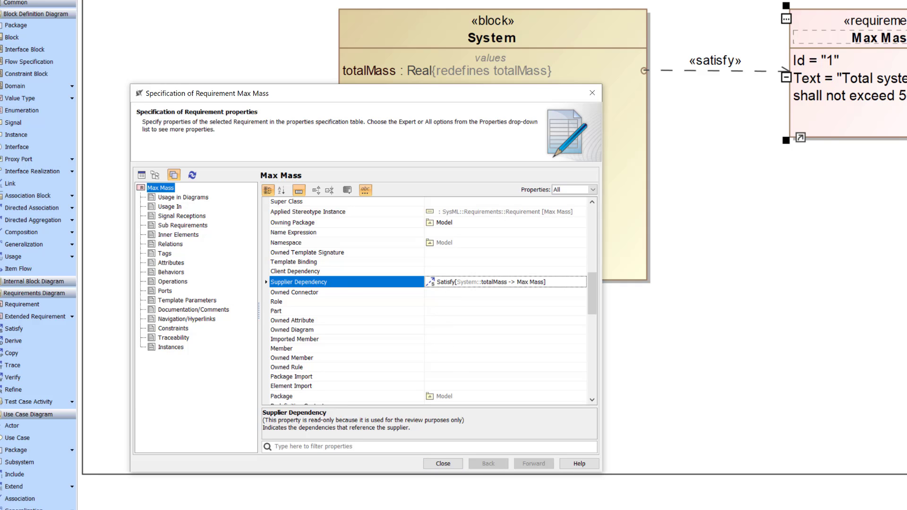
Step: Switch to the Notepad notes and complete the first line as "Requirment / Supplier Dependency"
{"action": "left_click", "coordinate": [399, 500]}
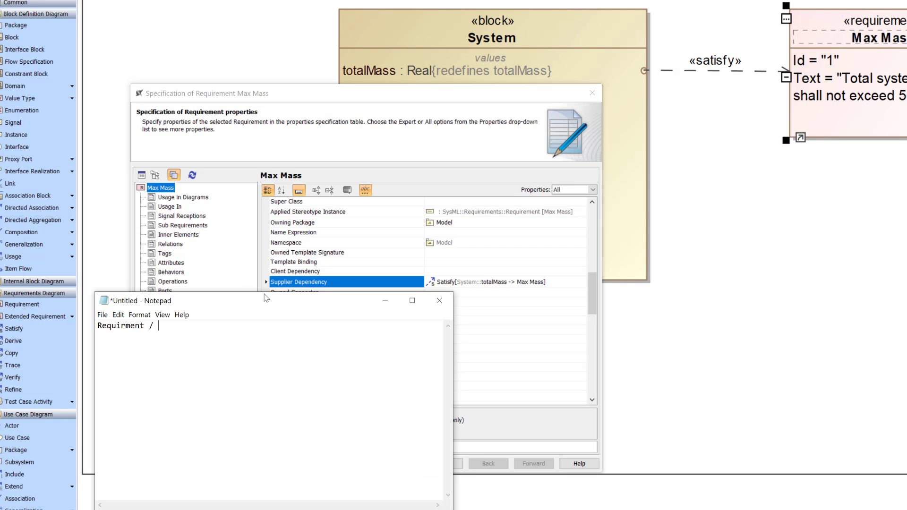
{"action": "left_click_drag", "start_coordinate": [265, 297], "coordinate": [248, 329]}
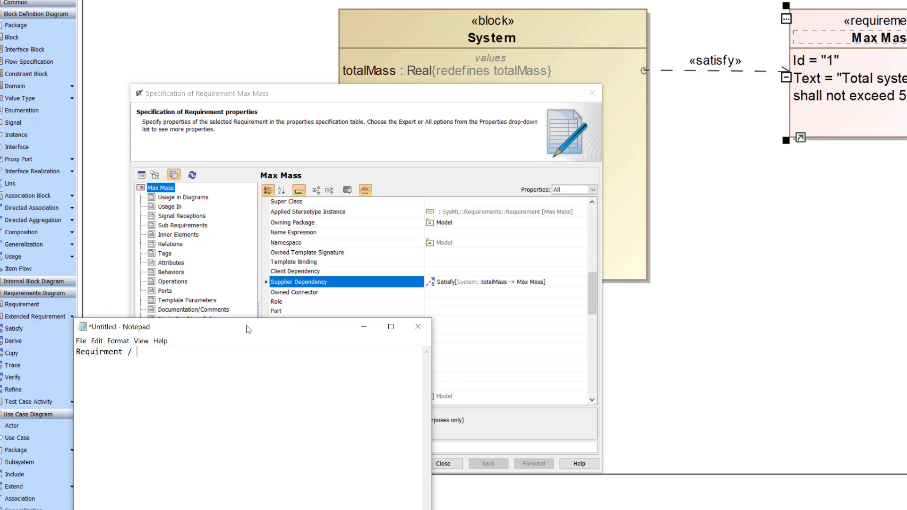
{"action": "type", "text": "Supplier Dependency"}
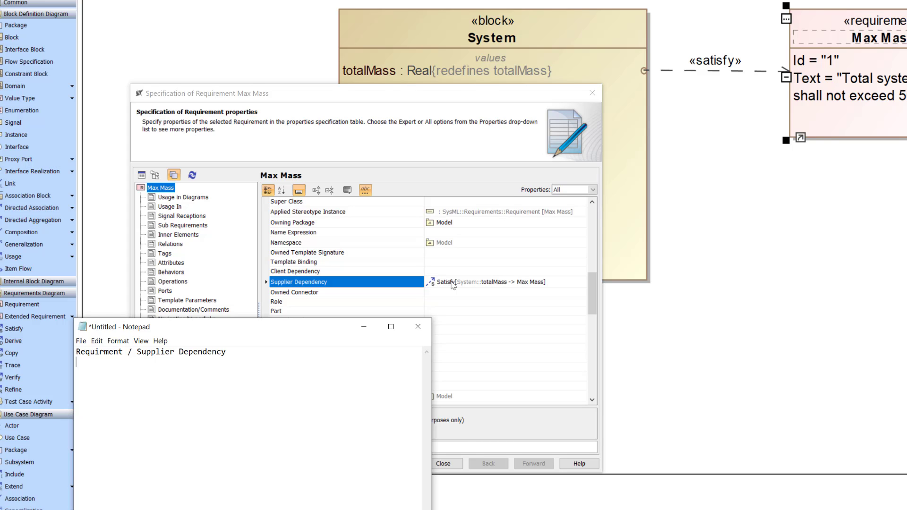
Step: Open the specification of the Satisfy relation under Max Mass's Supplier Dependency and start a second Notepad line with "Satisfy /"
{"action": "right_click", "coordinate": [494, 287]}
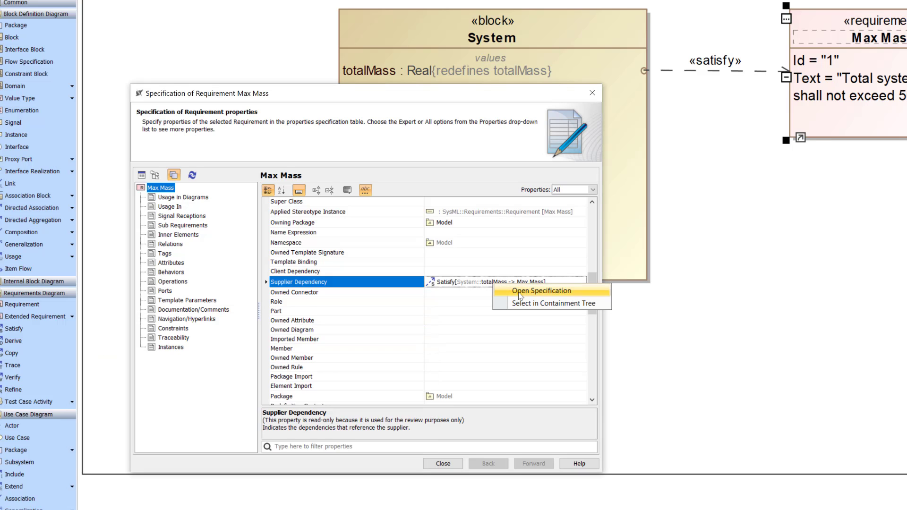
{"action": "left_click", "coordinate": [520, 292]}
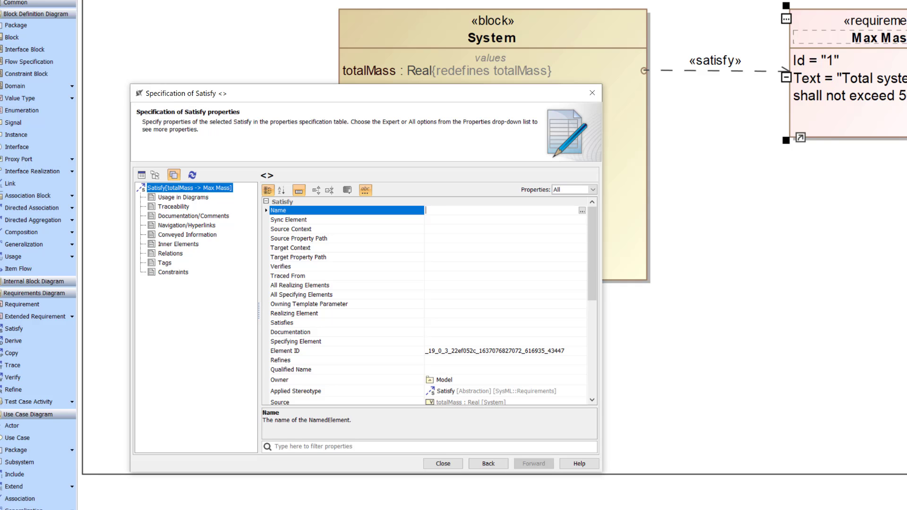
{"action": "mouse_move", "coordinate": [398, 509]}
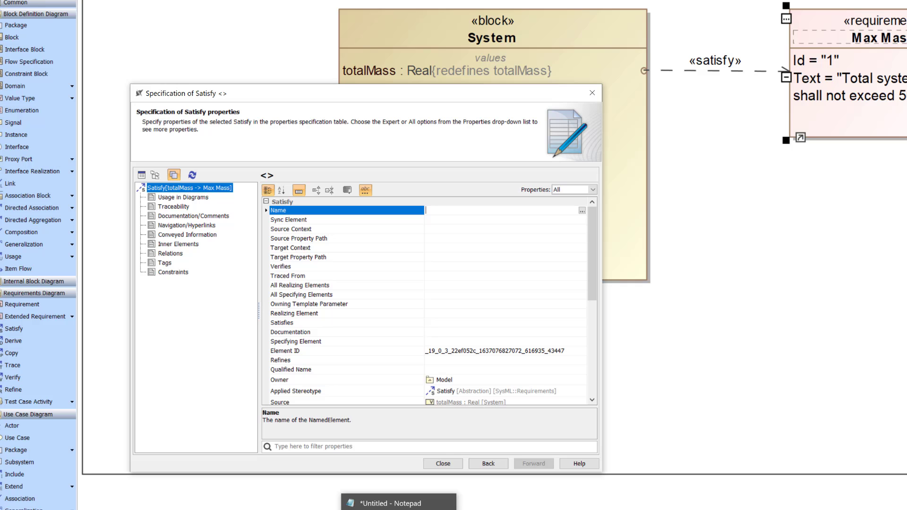
{"action": "left_click", "coordinate": [399, 503]}
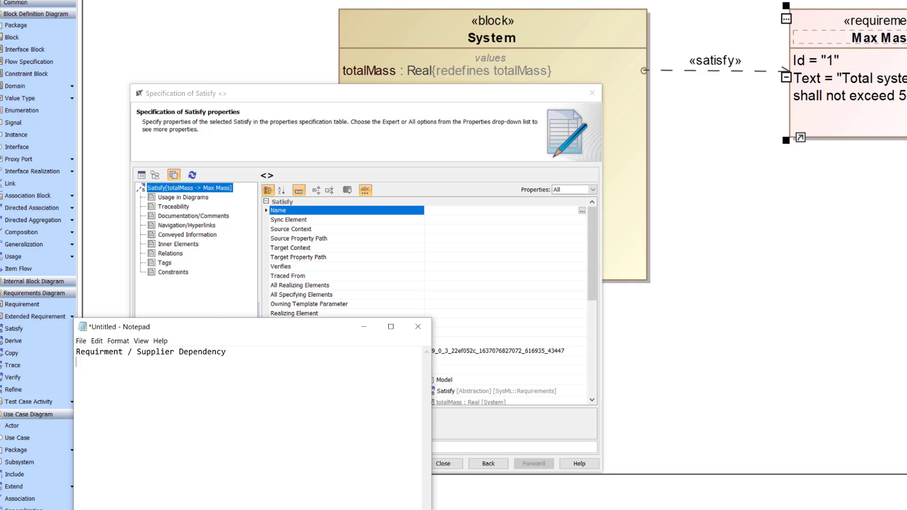
{"action": "type", "text": "Satisfy /"}
Step: Find the property of the Satisfy relation that leads to totalMass and complete the second Notepad line as "Satisfy / Client"
{"action": "left_click", "coordinate": [724, 135]}
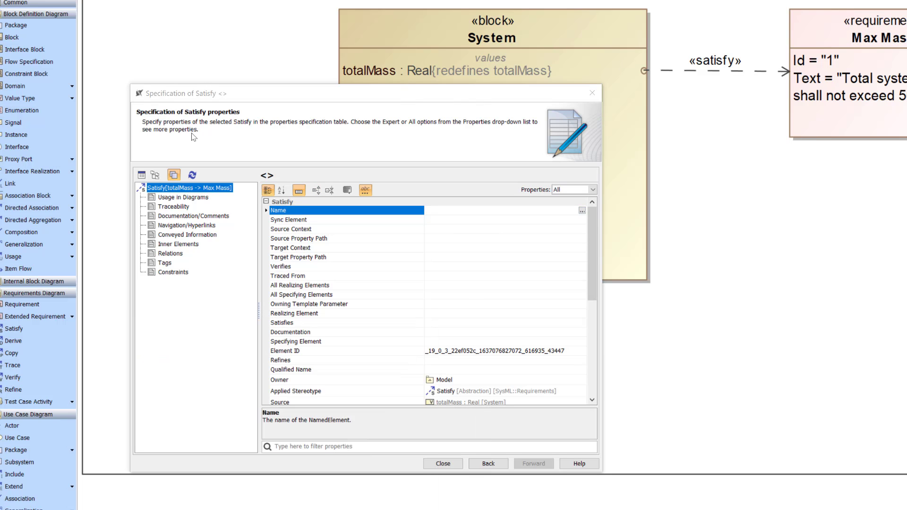
{"action": "scroll", "coordinate": [342, 272], "scroll_direction": "down", "scroll_amount": 2}
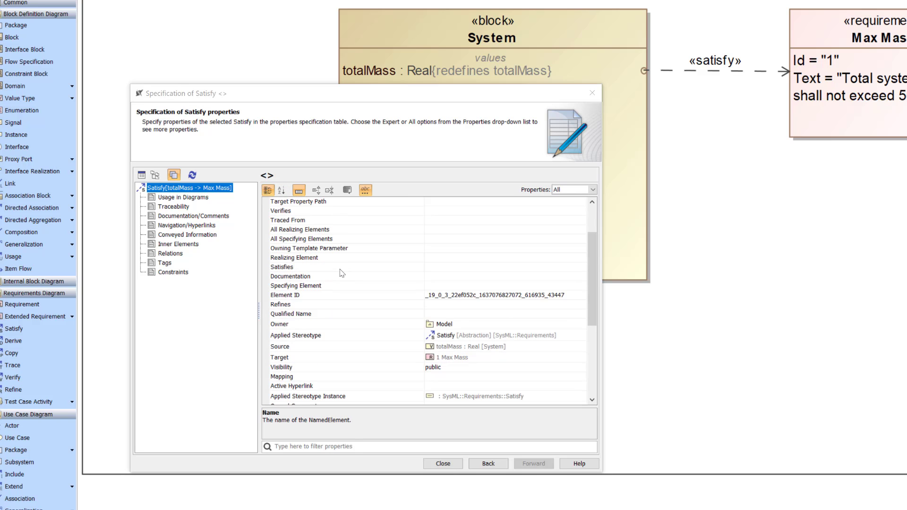
{"action": "scroll", "coordinate": [342, 273], "scroll_direction": "down", "scroll_amount": 5}
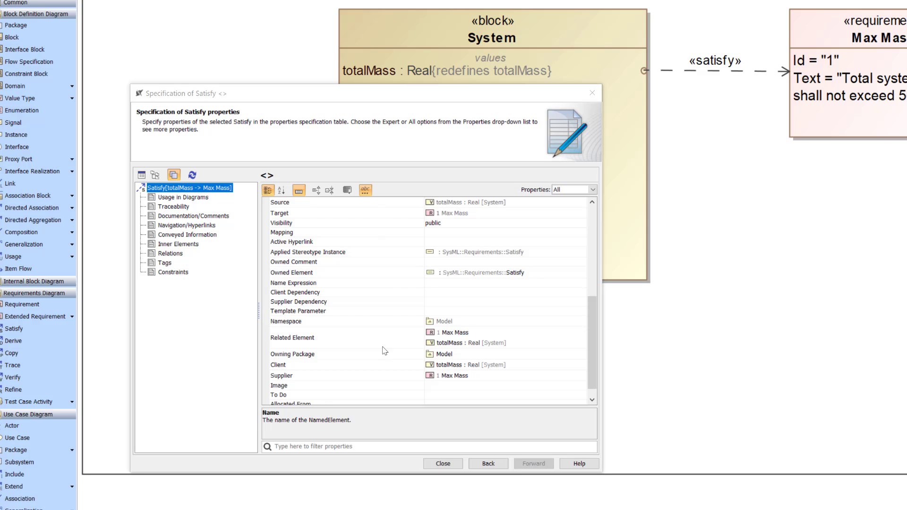
{"action": "left_click", "coordinate": [390, 366]}
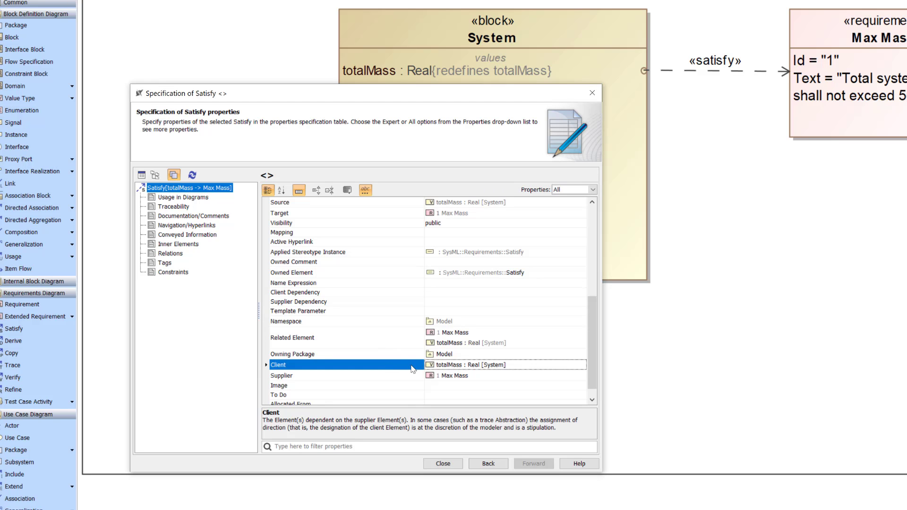
{"action": "left_click", "coordinate": [413, 343]}
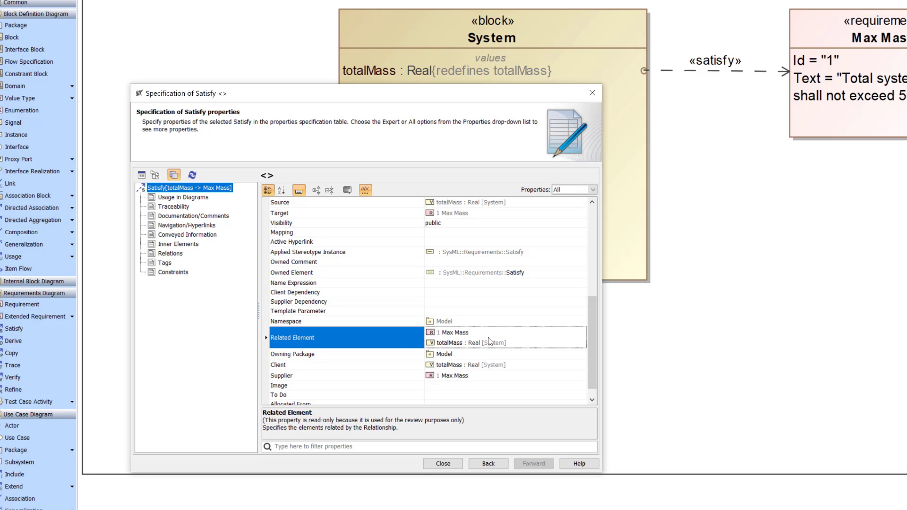
{"action": "left_click", "coordinate": [399, 366]}
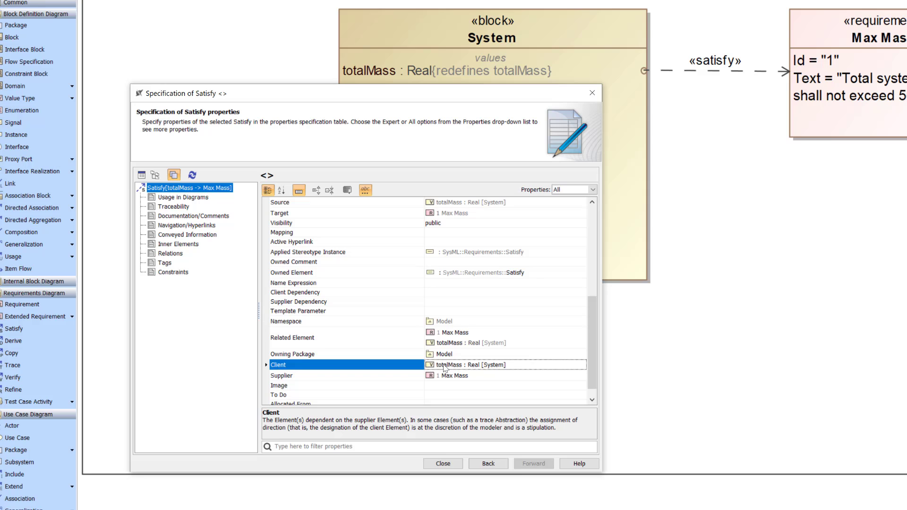
{"action": "scroll", "coordinate": [458, 359], "scroll_direction": "down", "scroll_amount": 1}
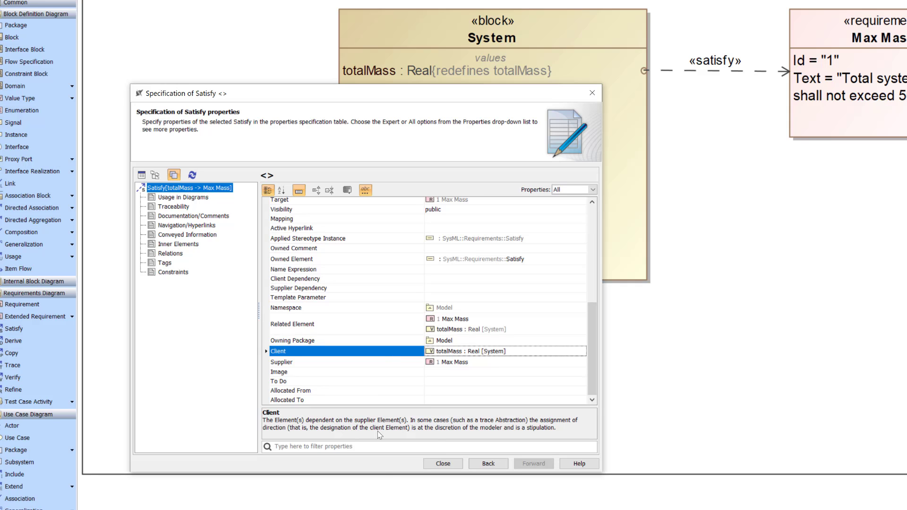
{"action": "key", "text": "alt+Tab"}
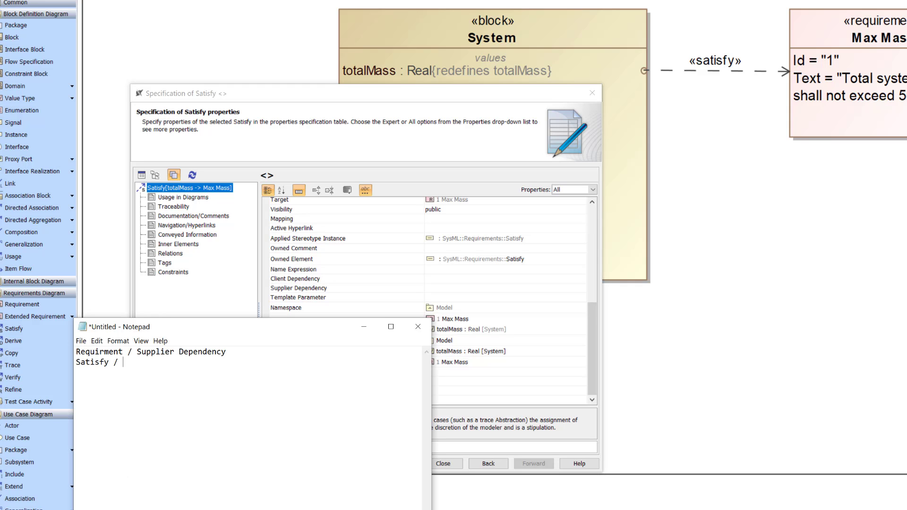
{"action": "type", "text": "Client"}
{"action": "left_click_drag", "start_coordinate": [291, 327], "coordinate": [247, 395]}
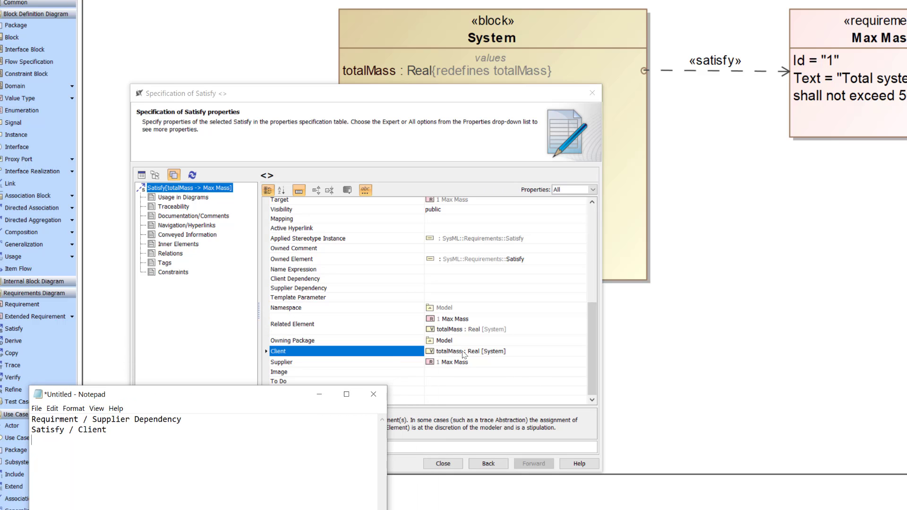
Step: Open the totalMass specification from the Satisfy relation's client and examine which properties, such as Owner, Namespace, Class and Classifier, lead to System
{"action": "right_click", "coordinate": [455, 352]}
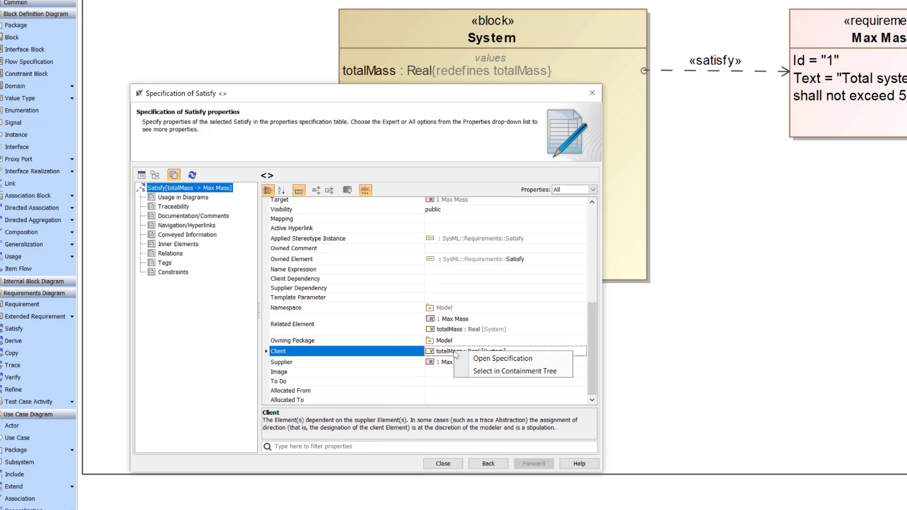
{"action": "left_click", "coordinate": [478, 358]}
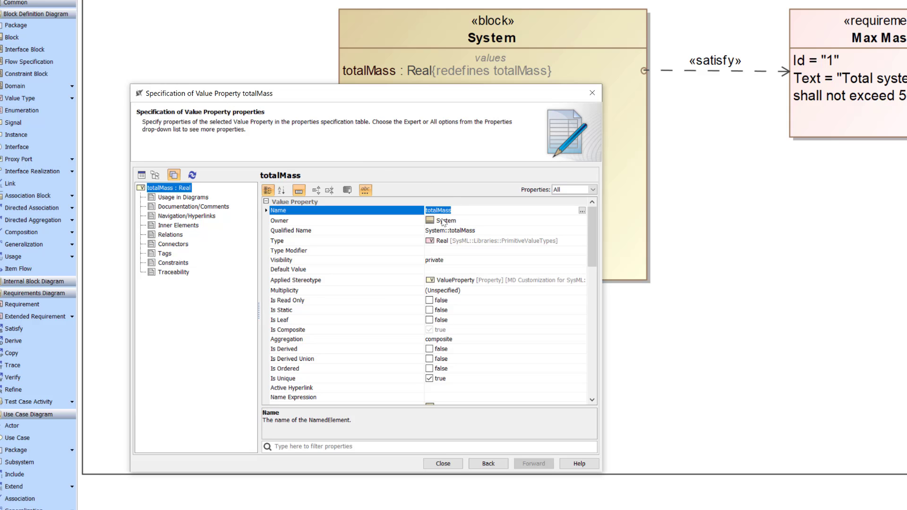
{"action": "left_click", "coordinate": [403, 222]}
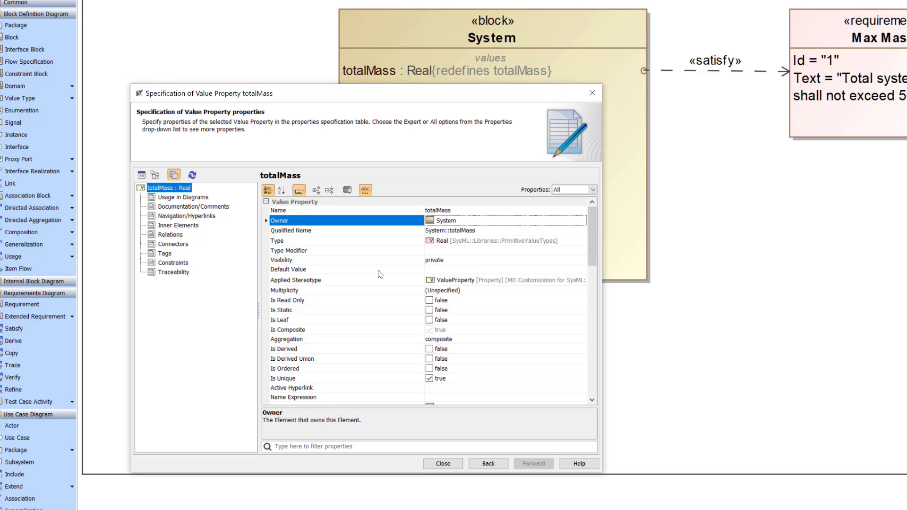
{"action": "scroll", "coordinate": [381, 274], "scroll_direction": "down", "scroll_amount": 6}
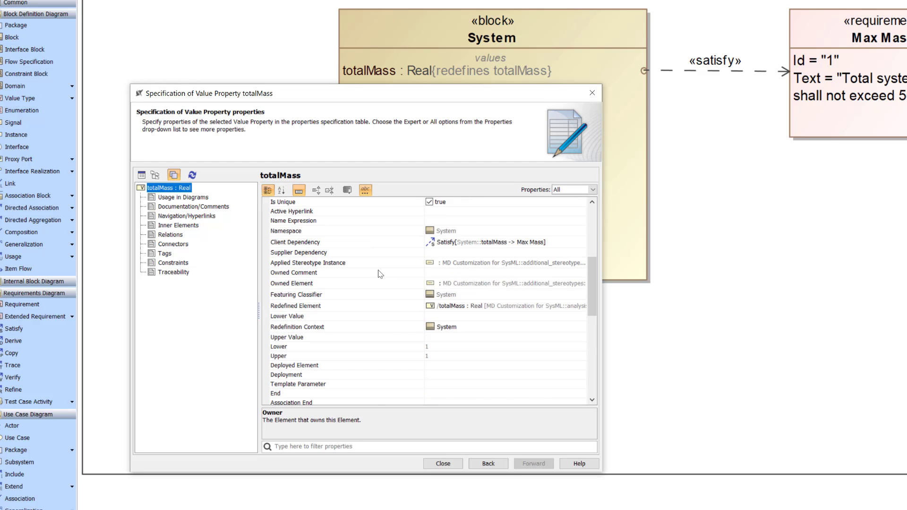
{"action": "left_click", "coordinate": [380, 232]}
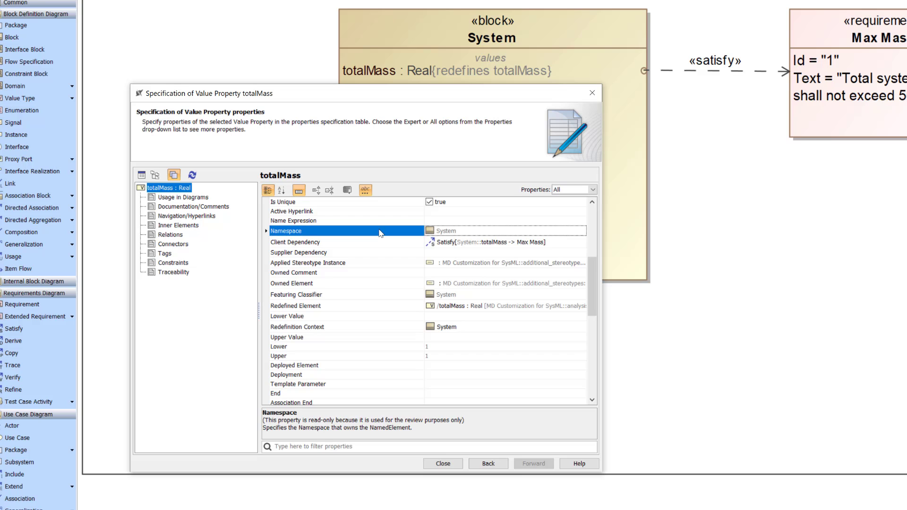
{"action": "left_click", "coordinate": [382, 327]}
{"action": "scroll", "coordinate": [382, 327], "scroll_direction": "down", "scroll_amount": 5}
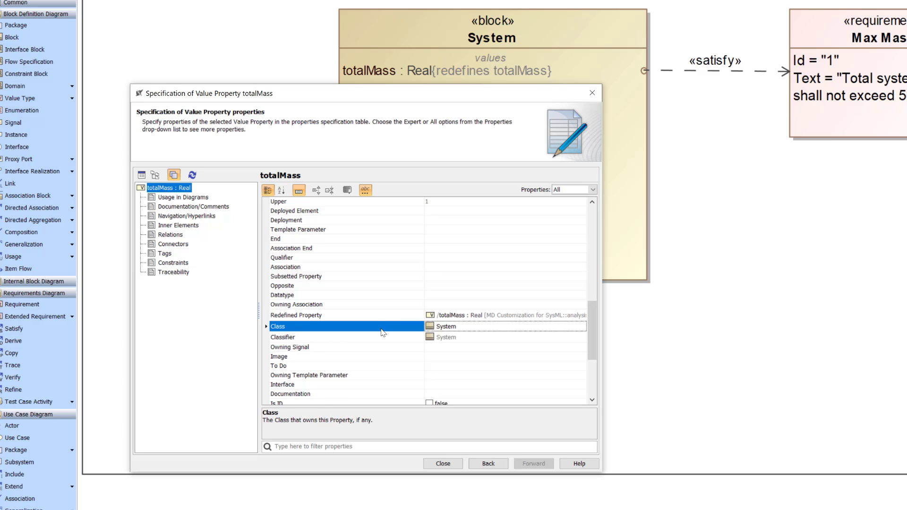
{"action": "left_click", "coordinate": [388, 337]}
{"action": "scroll", "coordinate": [388, 338], "scroll_direction": "down", "scroll_amount": 1}
{"action": "scroll", "coordinate": [388, 339], "scroll_direction": "down", "scroll_amount": 3}
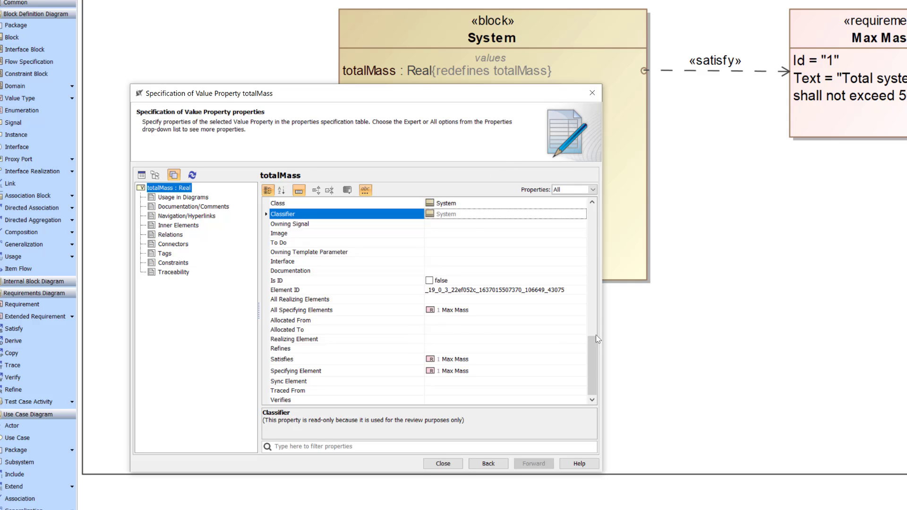
{"action": "scroll", "coordinate": [594, 341], "scroll_direction": "up", "scroll_amount": 2}
{"action": "scroll", "coordinate": [591, 327], "scroll_direction": "up", "scroll_amount": 5}
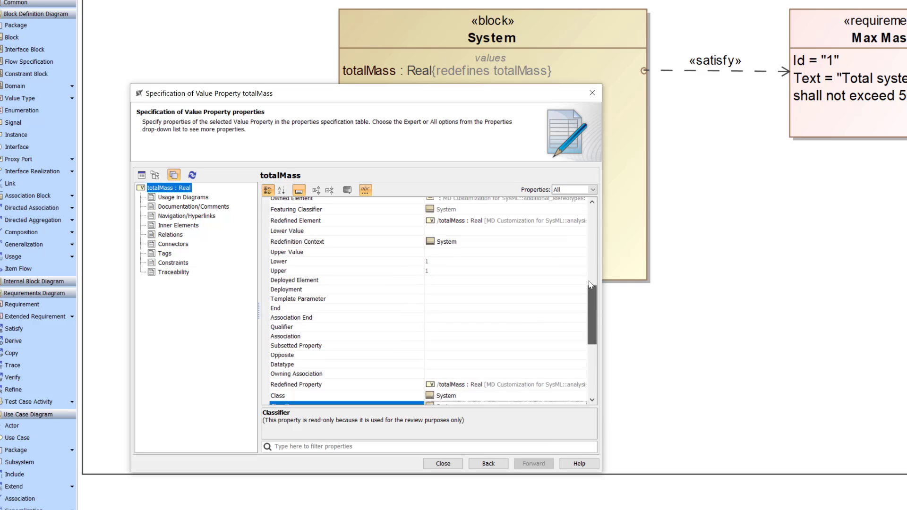
{"action": "left_click", "coordinate": [386, 220]}
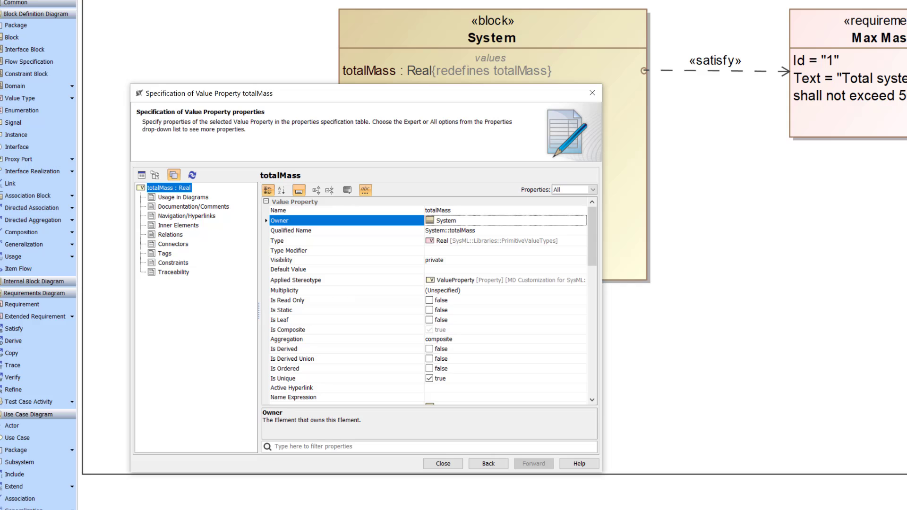
Step: Add the third Notepad line "Value Property / Owner" and close the totalMass specification
{"action": "left_click", "coordinate": [398, 503]}
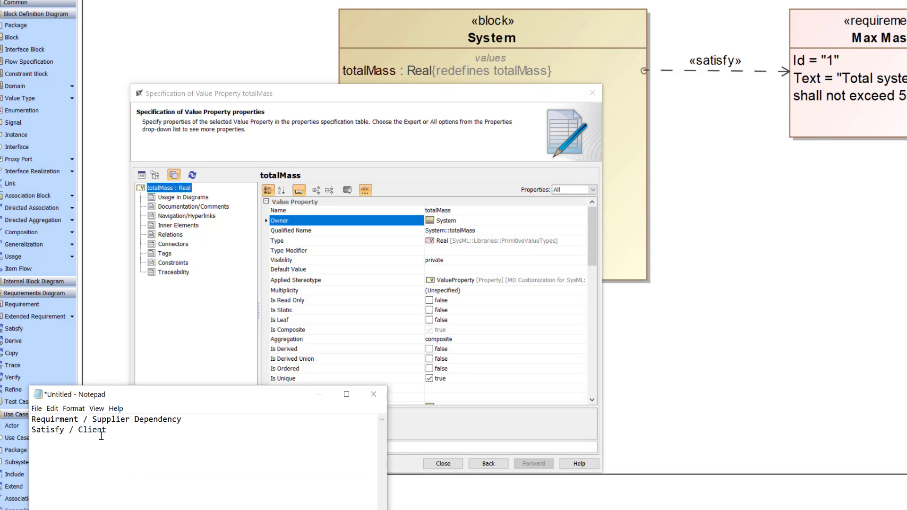
{"action": "type", "text": "Value Property / Owner"}
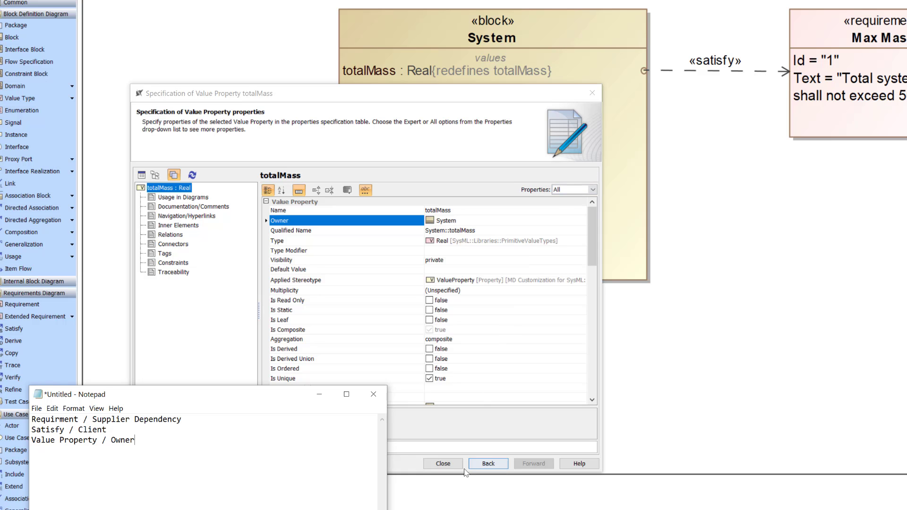
{"action": "left_click", "coordinate": [436, 465]}
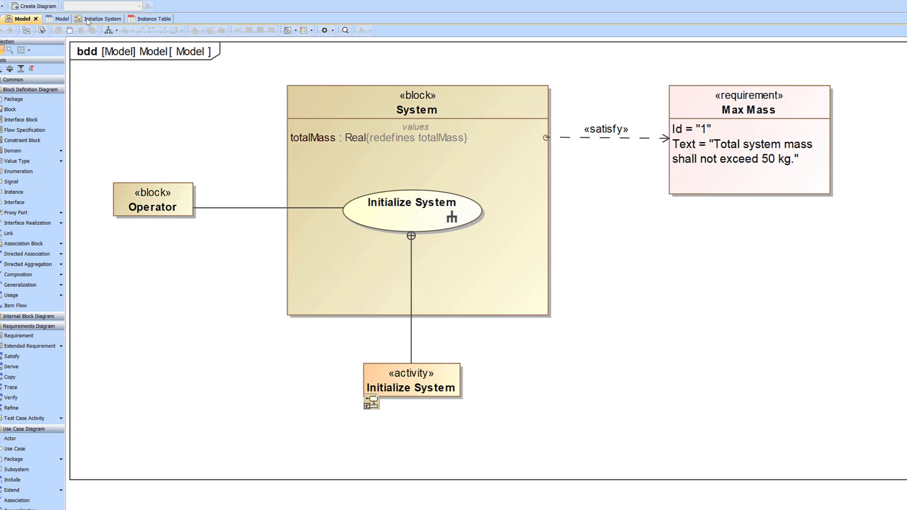
Step: Open the Satisfying System custom column of the requirement table for editing and set its type to <UNSPECIFIED>
{"action": "left_click", "coordinate": [52, 21]}
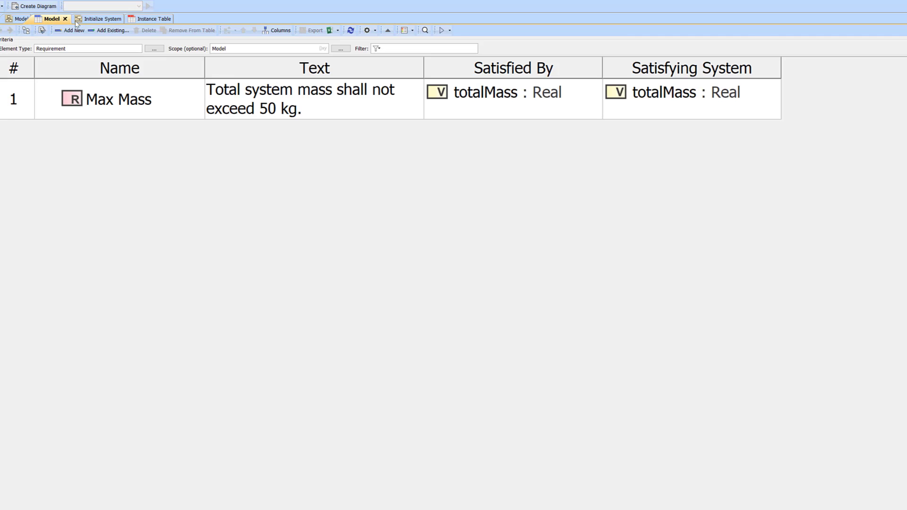
{"action": "right_click", "coordinate": [681, 72]}
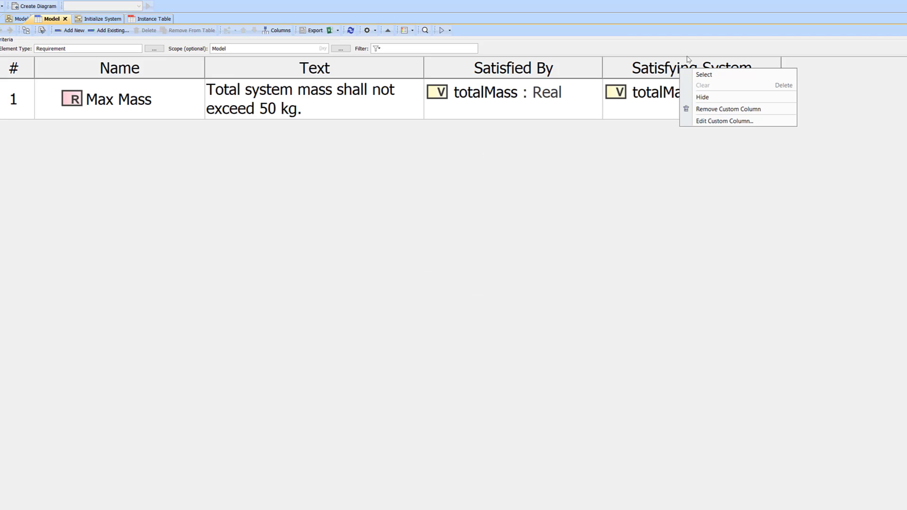
{"action": "left_click", "coordinate": [726, 122]}
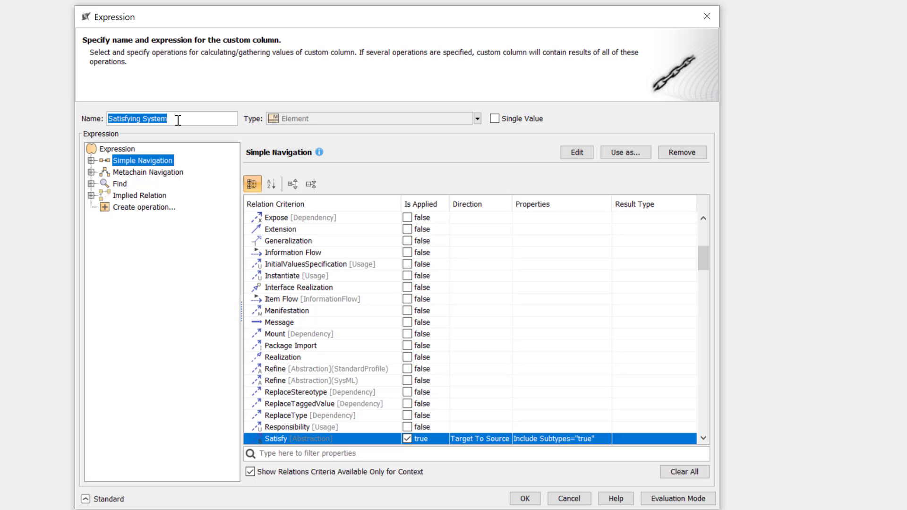
{"action": "left_click", "coordinate": [305, 124]}
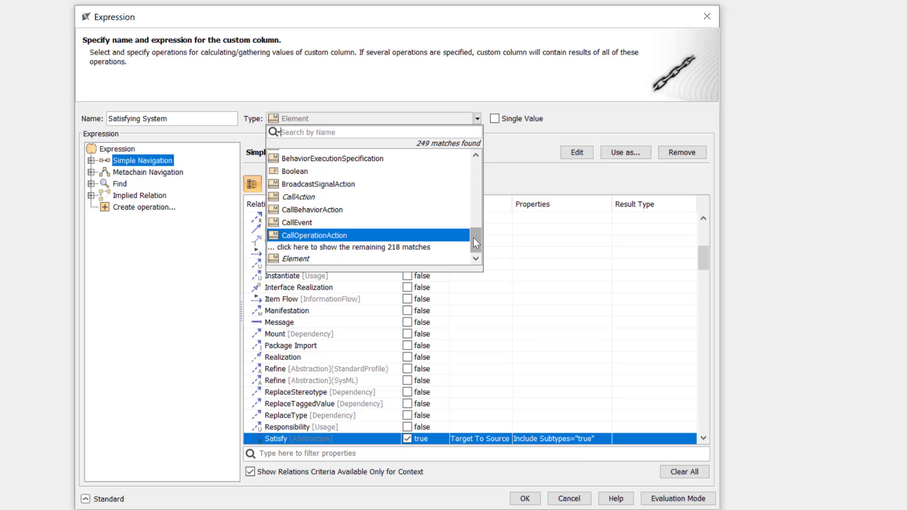
{"action": "left_click_drag", "start_coordinate": [476, 243], "coordinate": [478, 158]}
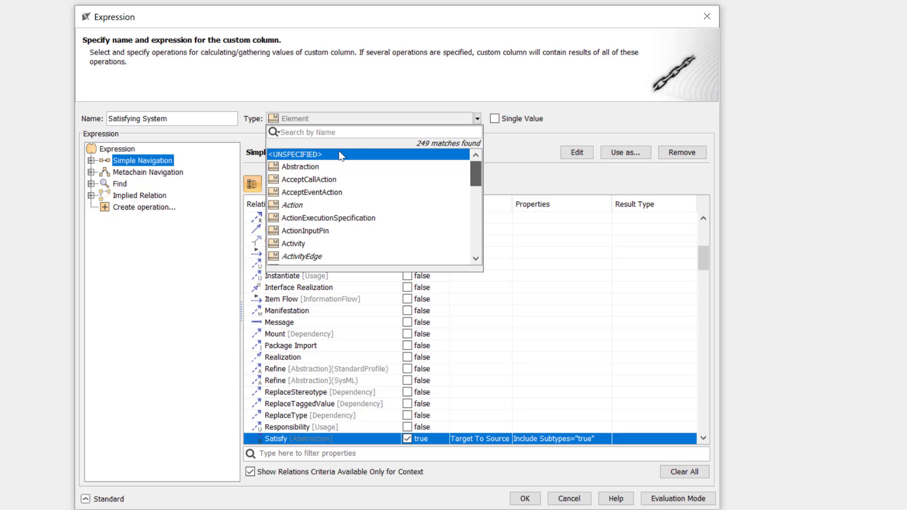
{"action": "left_click", "coordinate": [311, 155]}
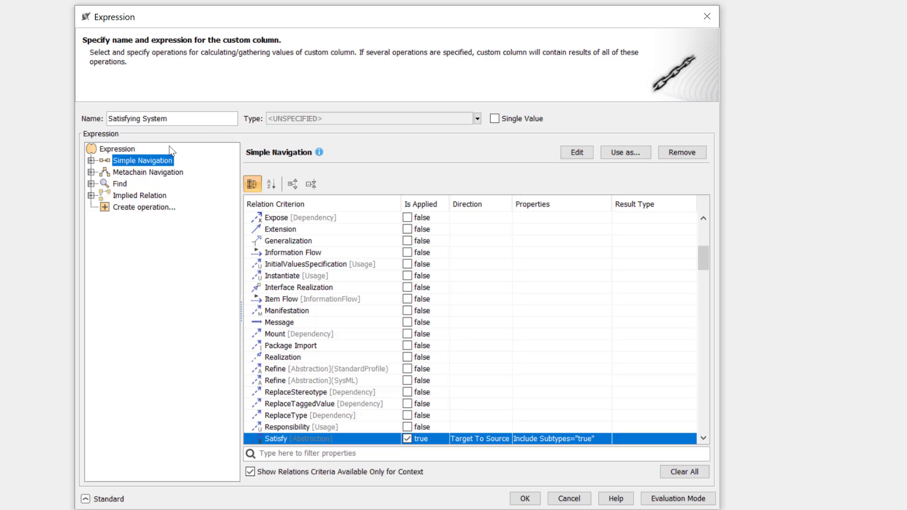
Step: Add a first metachain navigation row for Requirement [Class] with the property Supplier Dependency to the Satisfying System column's expression
{"action": "left_click", "coordinate": [140, 174]}
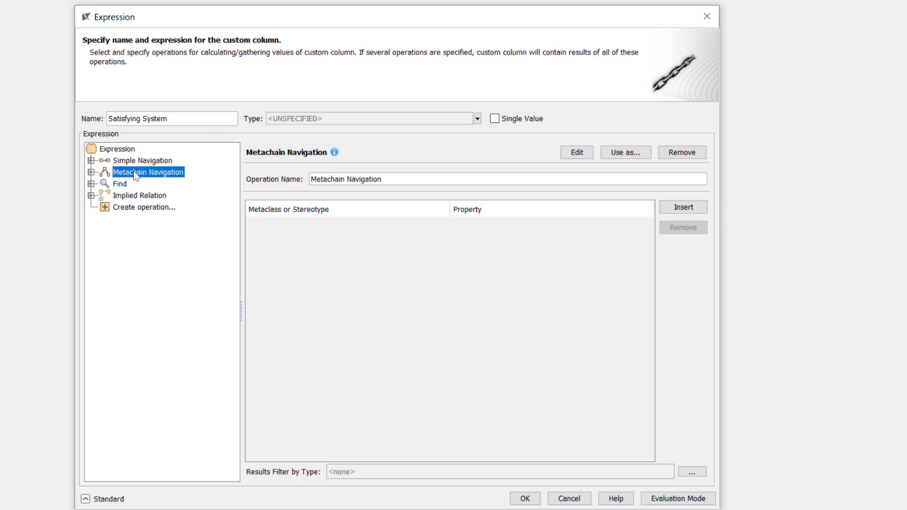
{"action": "left_click", "coordinate": [698, 207]}
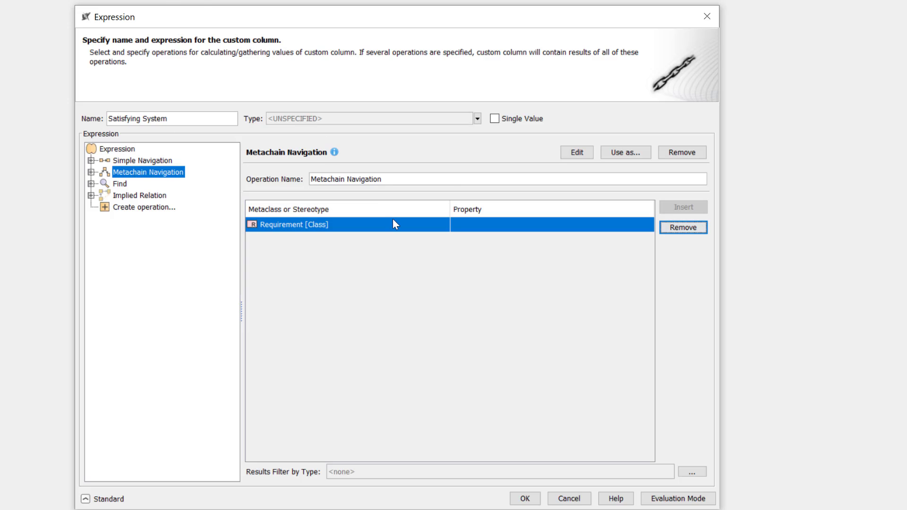
{"action": "key", "text": "alt+Tab"}
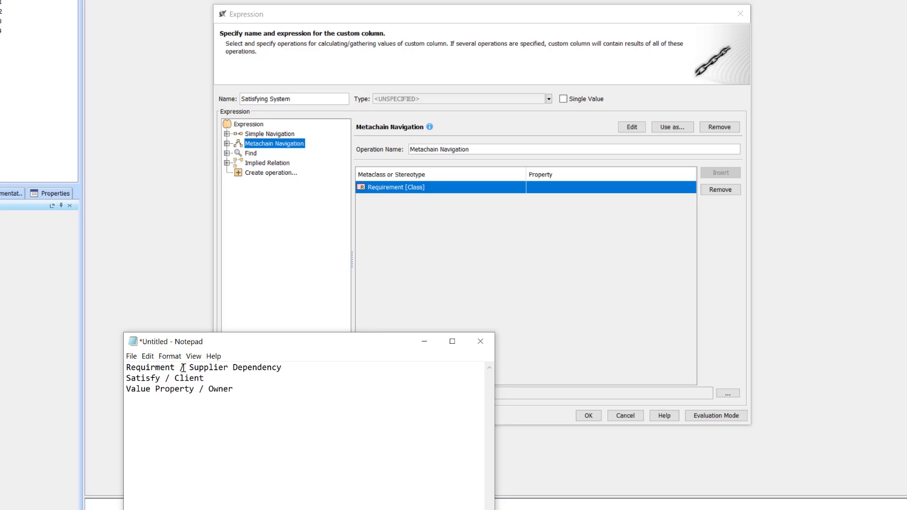
{"action": "left_click", "coordinate": [568, 187]}
{"action": "left_click", "coordinate": [568, 187]}
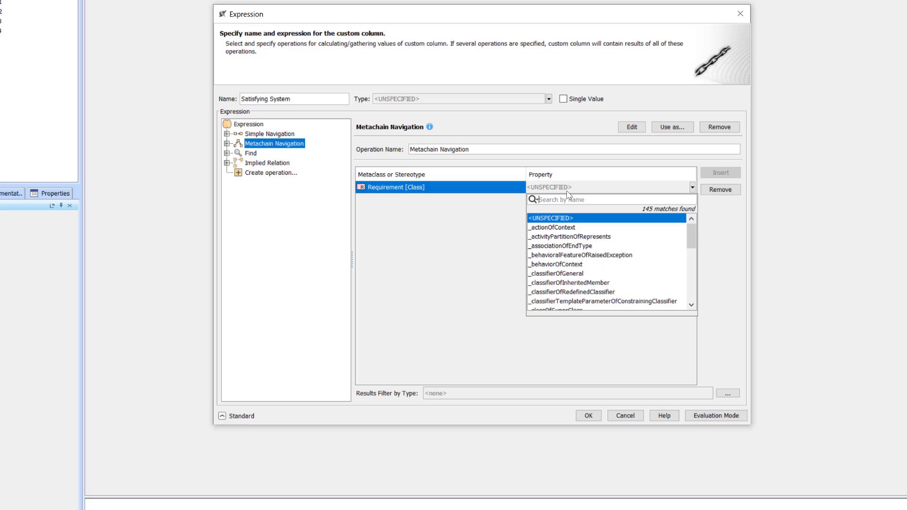
{"action": "type", "text": "supp"}
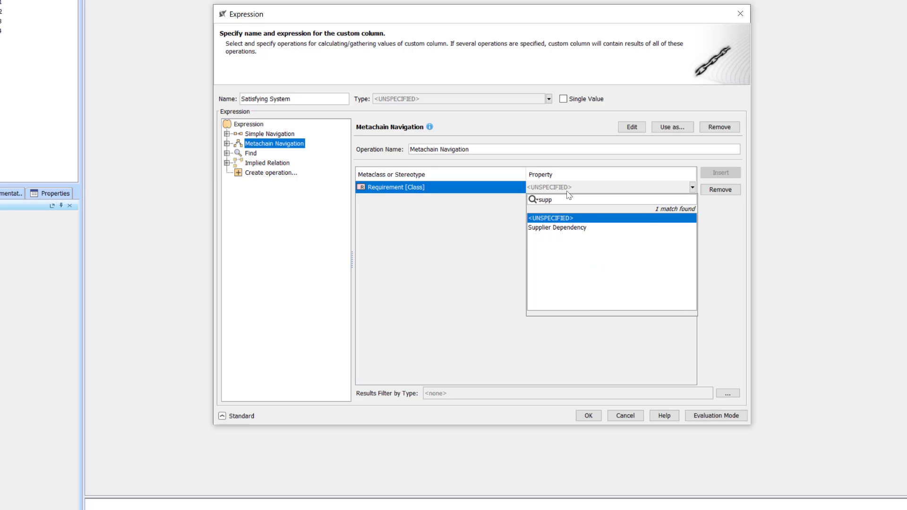
{"action": "left_click", "coordinate": [590, 230]}
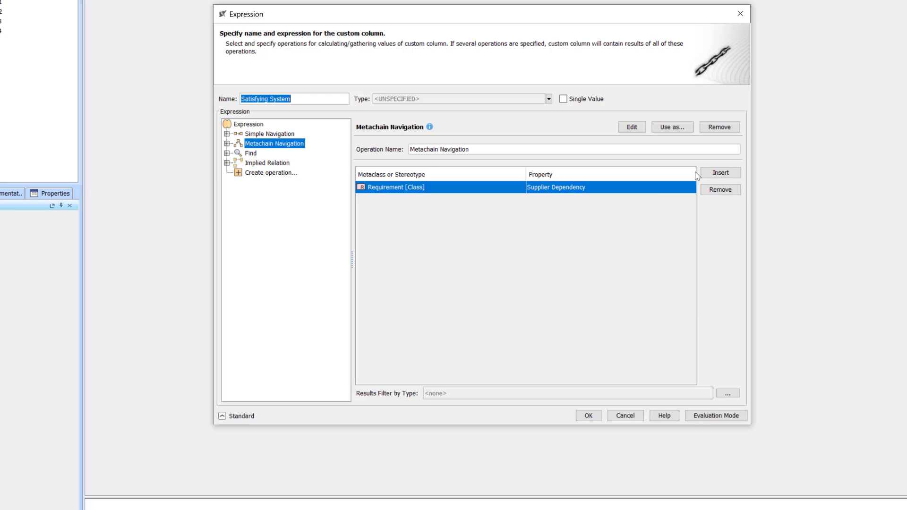
Step: Add a second metachain row with the stereotype Satisfy [Abstraction] and the property Client, following the Notepad notes
{"action": "left_click", "coordinate": [721, 173]}
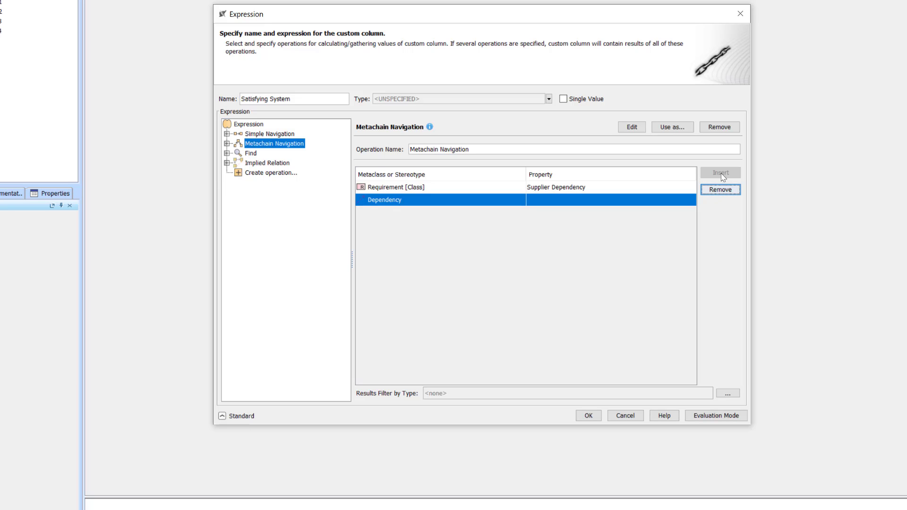
{"action": "left_click", "coordinate": [507, 509]}
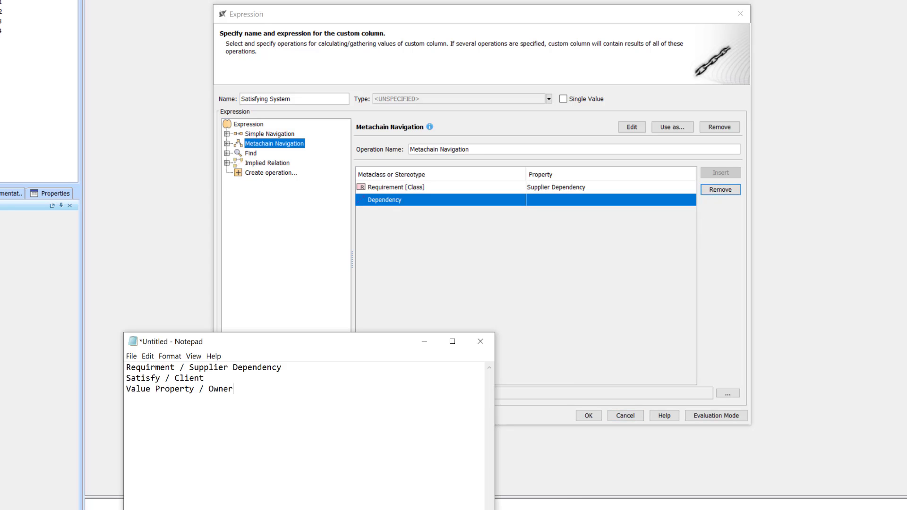
{"action": "left_click_drag", "start_coordinate": [307, 341], "coordinate": [311, 302]}
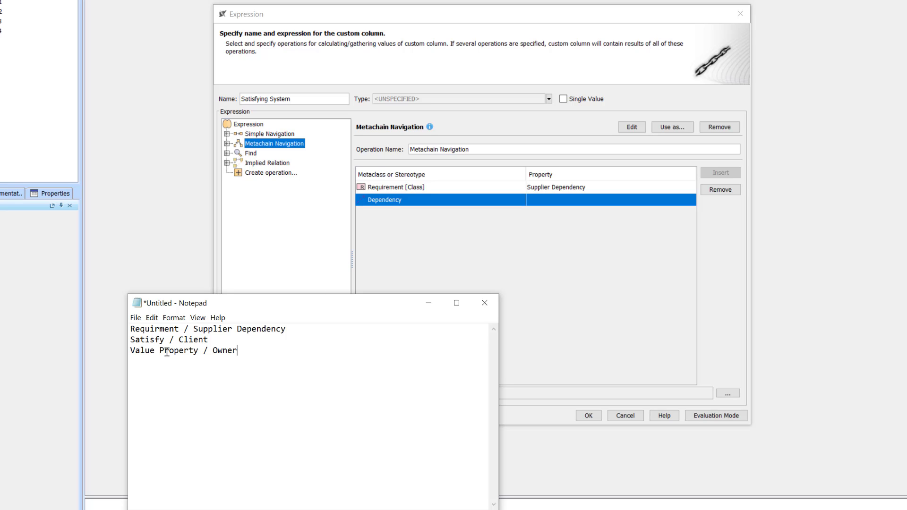
{"action": "left_click", "coordinate": [422, 202]}
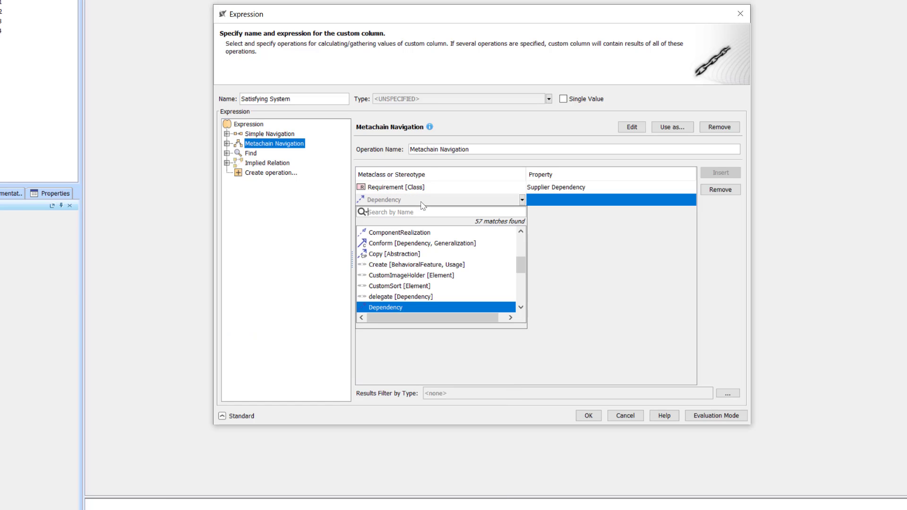
{"action": "type", "text": "sat"}
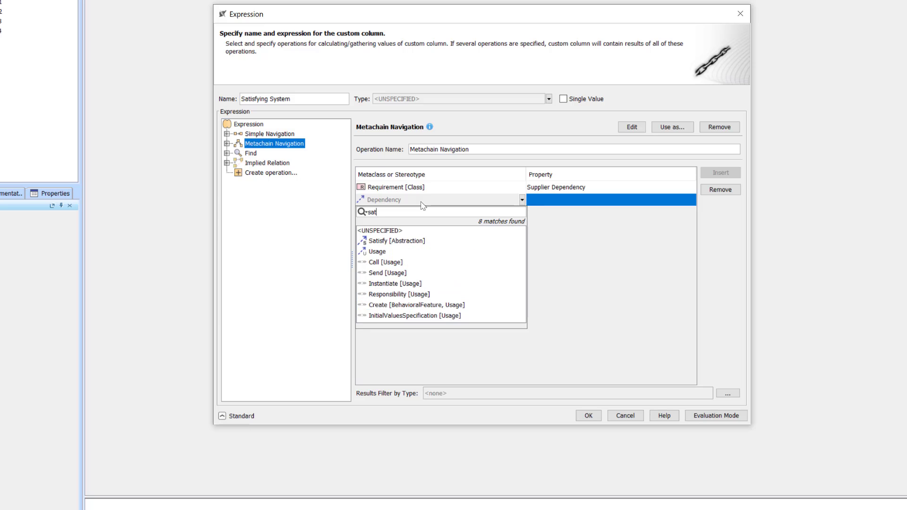
{"action": "left_click", "coordinate": [414, 241]}
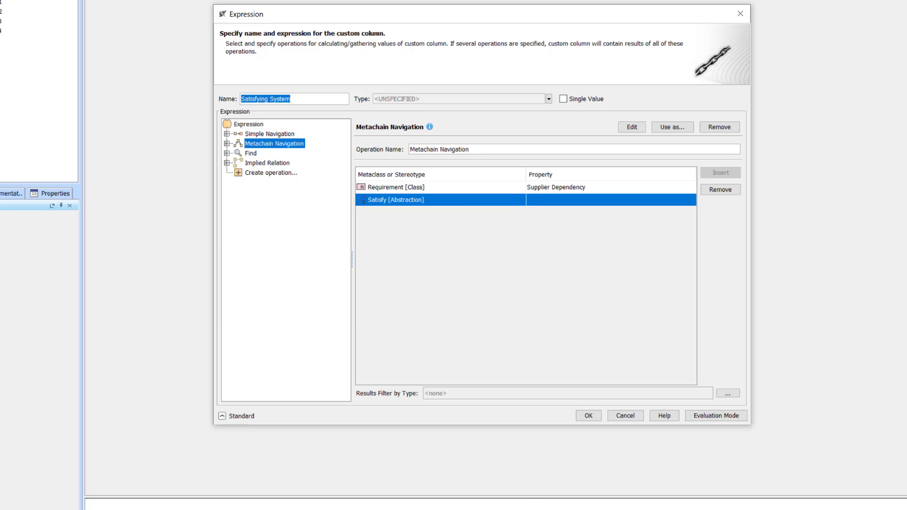
{"action": "key", "text": "alt+Tab"}
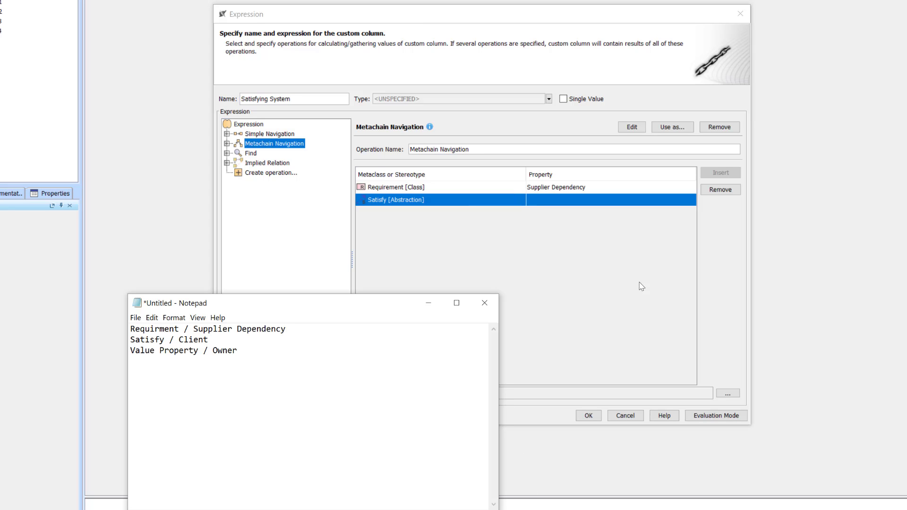
{"action": "left_click", "coordinate": [627, 200]}
{"action": "left_click", "coordinate": [628, 202]}
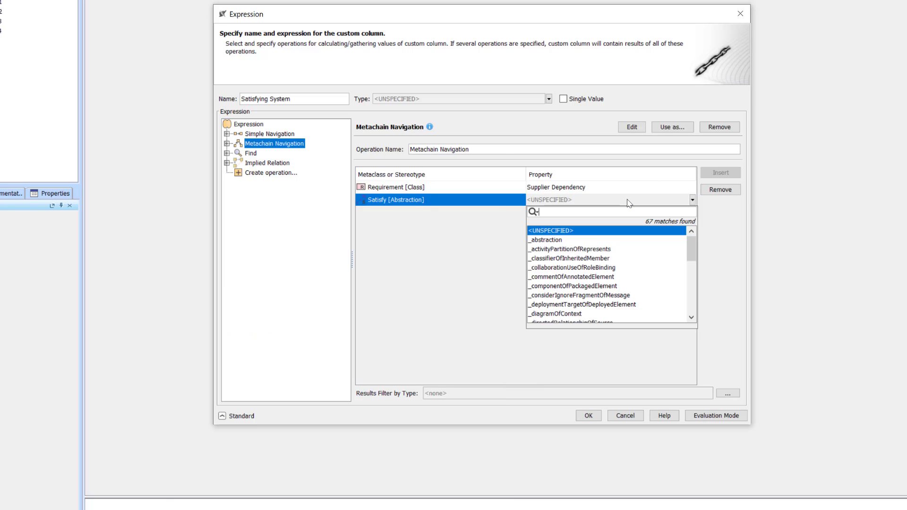
{"action": "type", "text": "c"}
{"action": "left_click", "coordinate": [574, 238]}
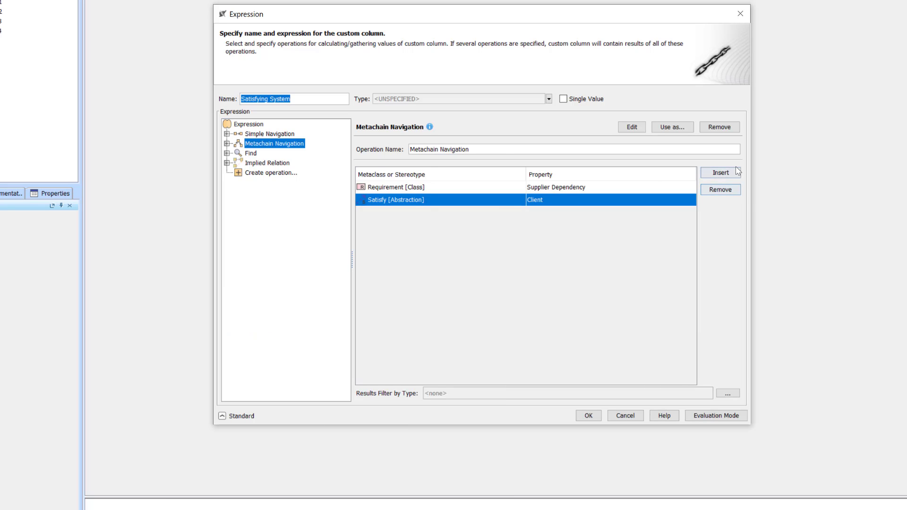
Step: Add a third metachain row with ValueProperty [Property] and the property Owner, and apply the column expression
{"action": "left_click", "coordinate": [720, 173]}
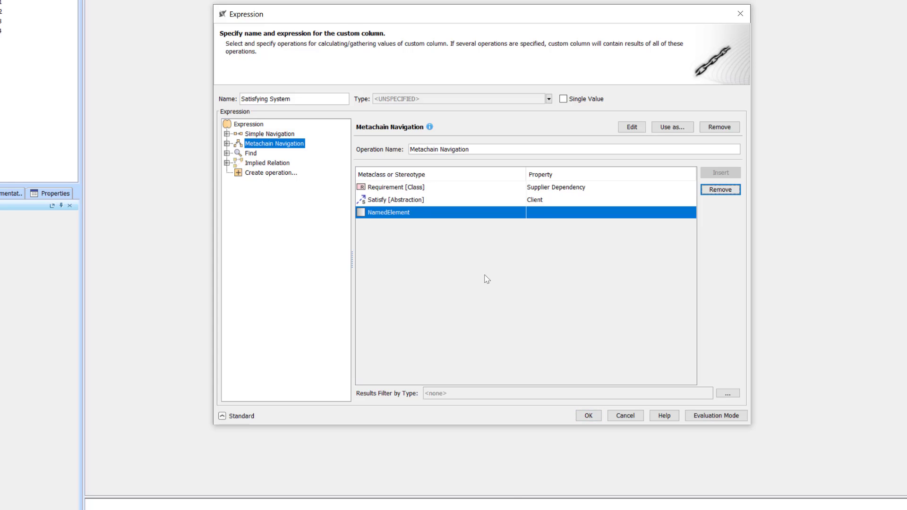
{"action": "key", "text": "alt+Tab"}
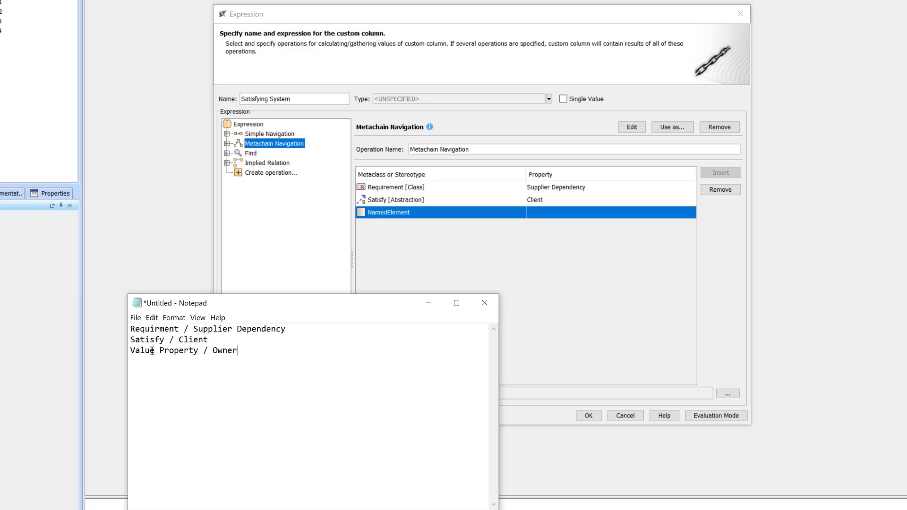
{"action": "left_click", "coordinate": [464, 215]}
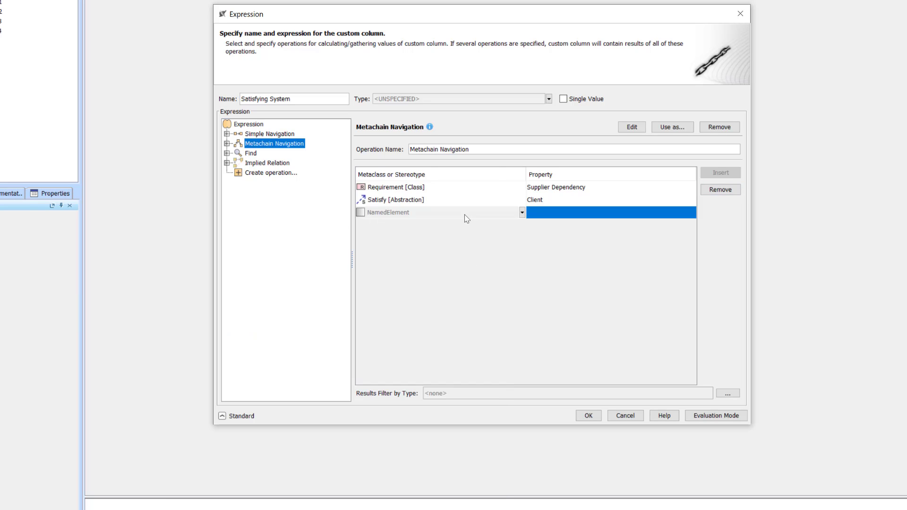
{"action": "type", "text": "val"}
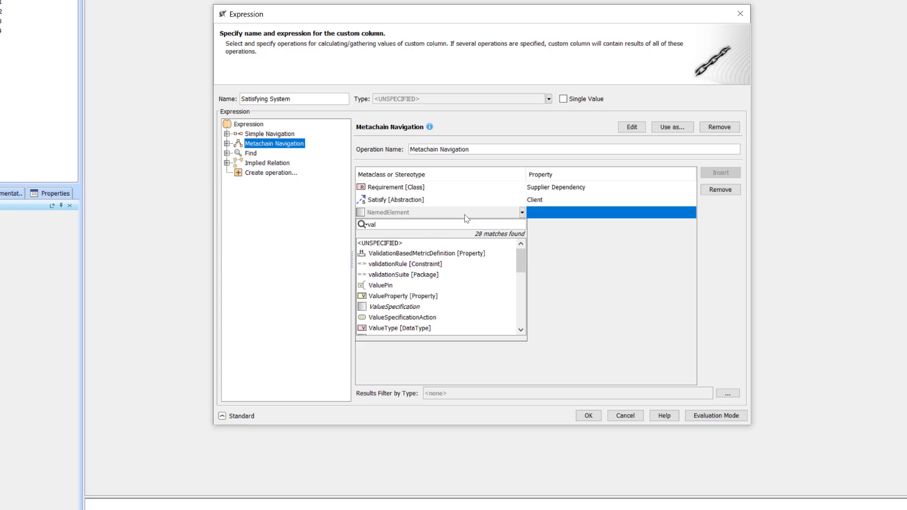
{"action": "left_click", "coordinate": [410, 296]}
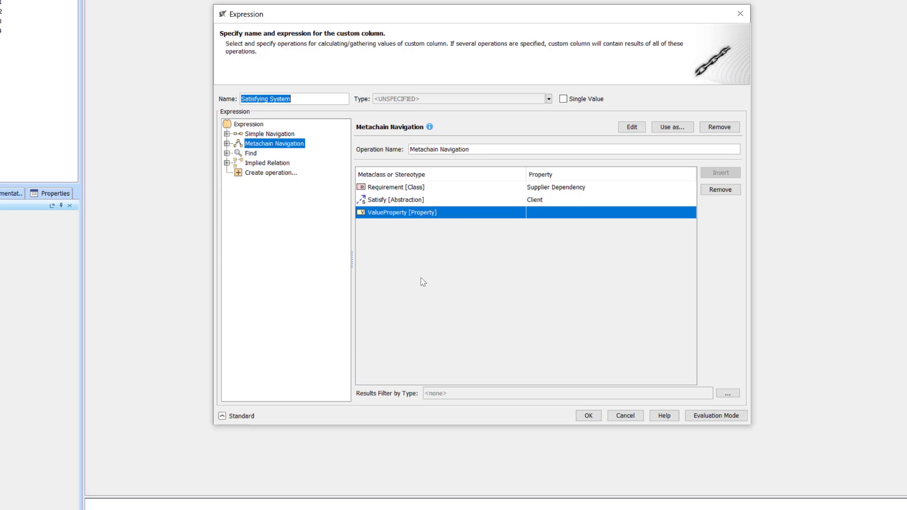
{"action": "left_click", "coordinate": [573, 212]}
{"action": "type", "text": "ow"}
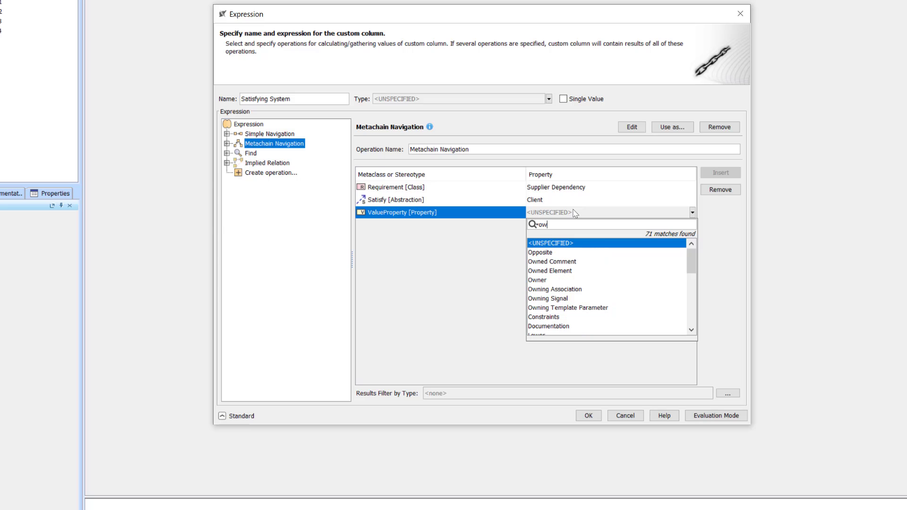
{"action": "type", "text": "ner"}
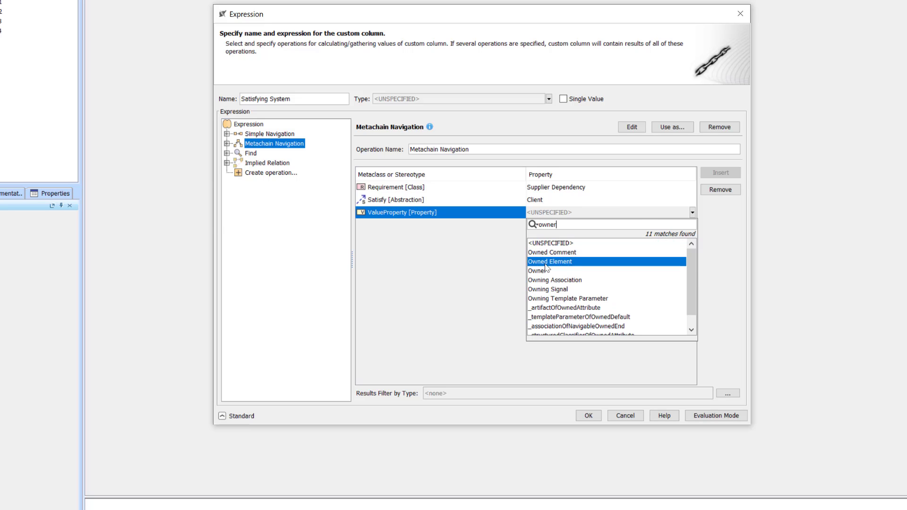
{"action": "left_click", "coordinate": [549, 259]}
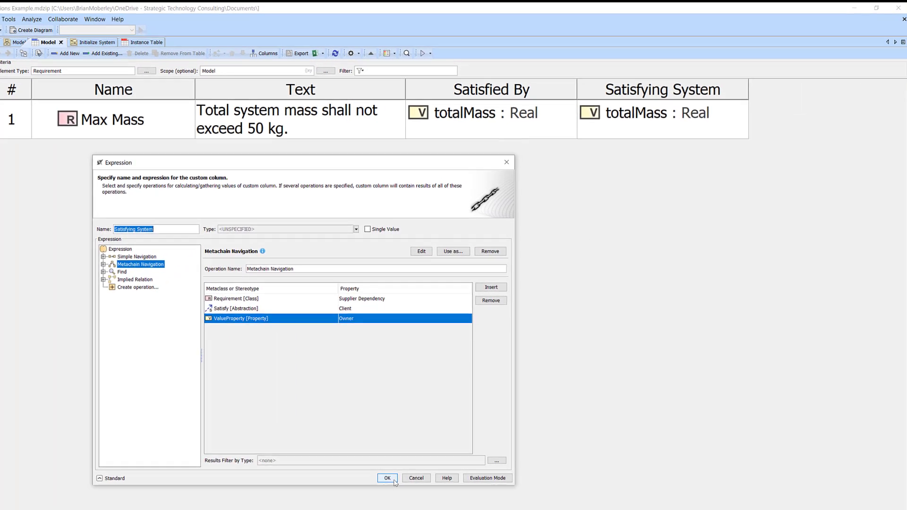
{"action": "left_click", "coordinate": [394, 480]}
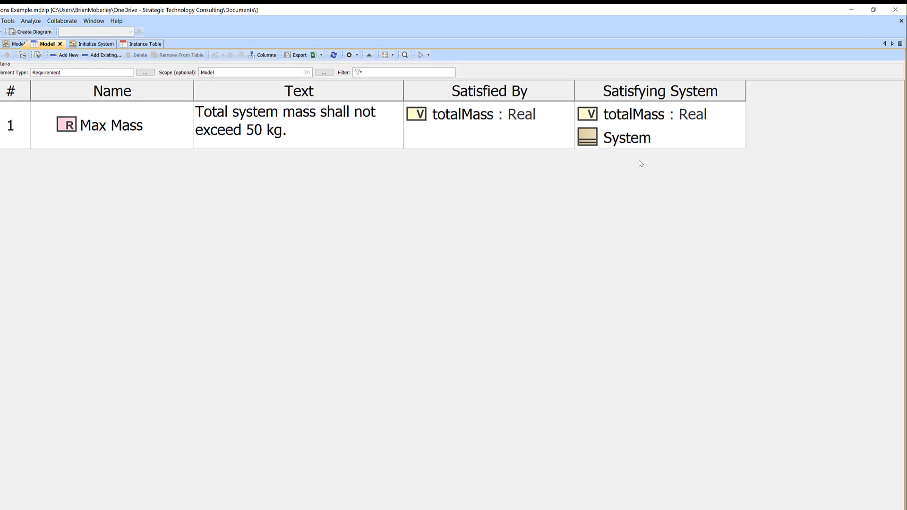
Step: Edit the Satisfying System column again and disable the Satisfy relation in its simple navigation, keeping only the metachain navigation
{"action": "left_click", "coordinate": [630, 138]}
{"action": "left_click", "coordinate": [646, 181]}
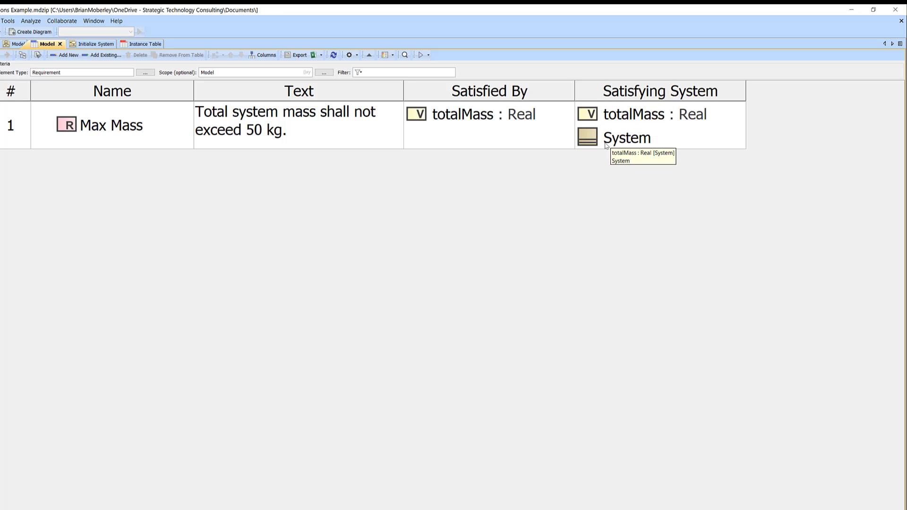
{"action": "right_click", "coordinate": [620, 96]}
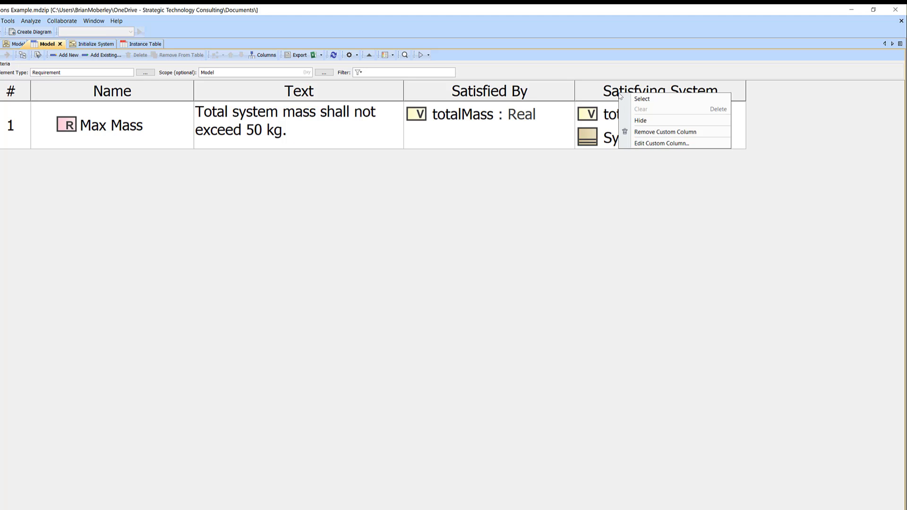
{"action": "left_click", "coordinate": [643, 144]}
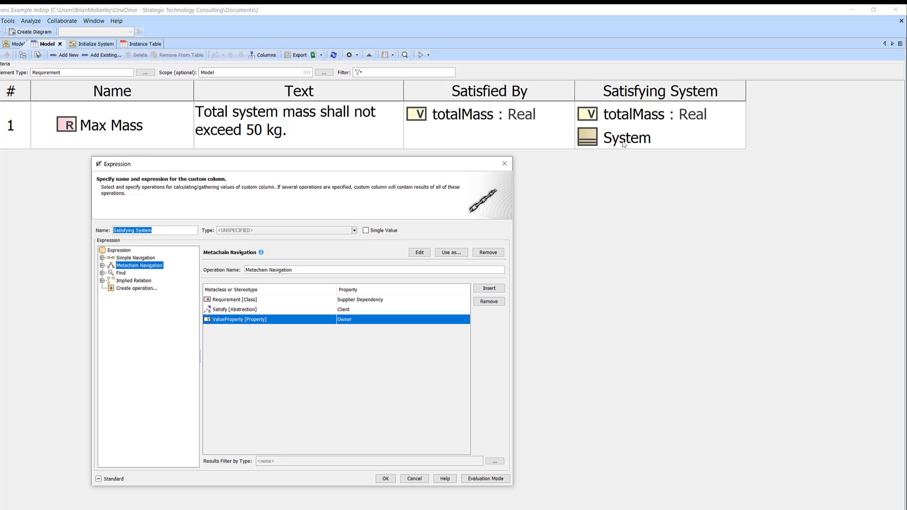
{"action": "left_click", "coordinate": [135, 258]}
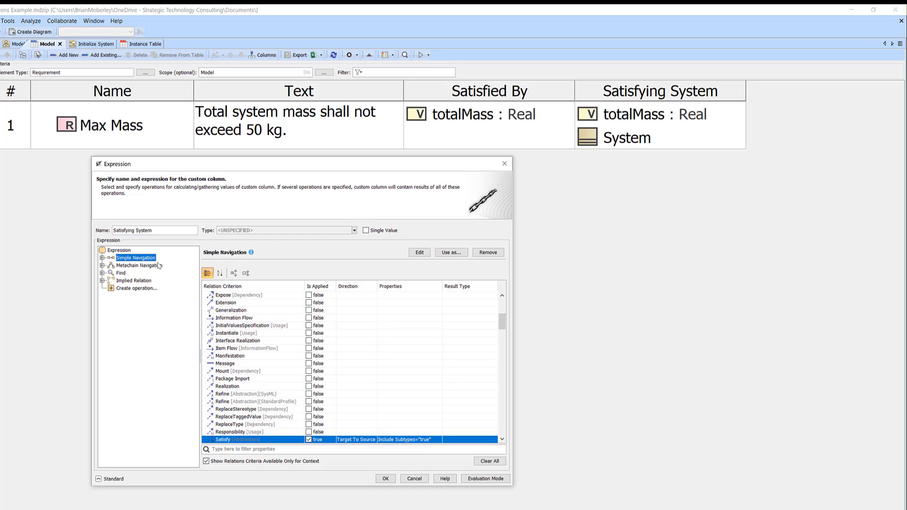
{"action": "left_click", "coordinate": [308, 439]}
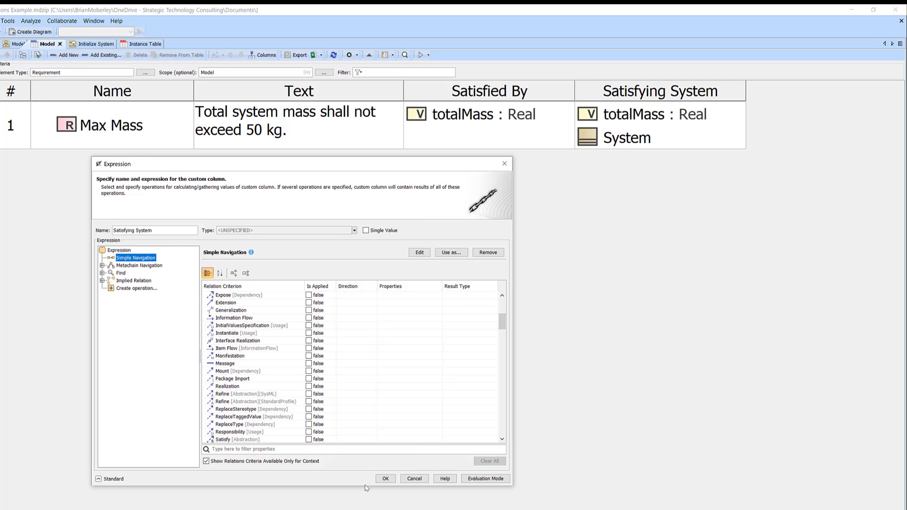
{"action": "left_click", "coordinate": [384, 479]}
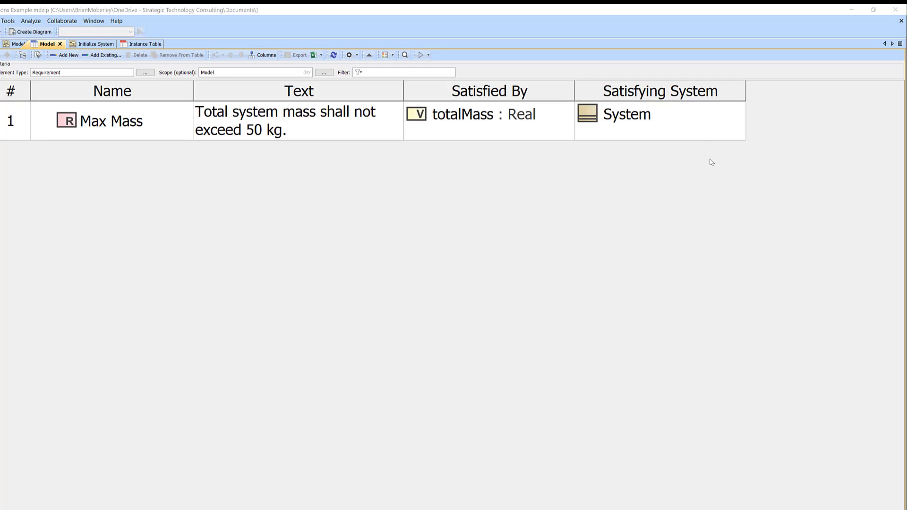
Step: Move the Satisfying System column directly after Name, and return it to the end of the table
{"action": "left_click", "coordinate": [645, 115]}
{"action": "left_click", "coordinate": [662, 164]}
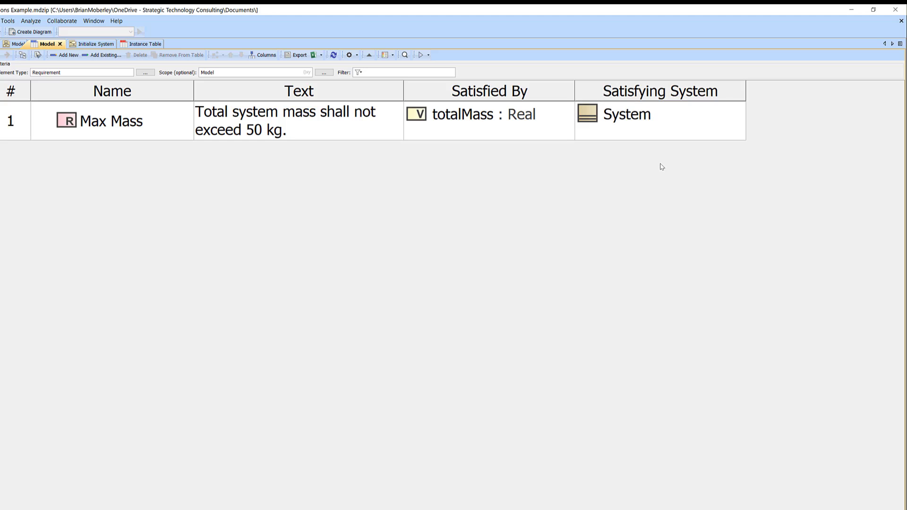
{"action": "left_click_drag", "start_coordinate": [652, 97], "coordinate": [210, 95]}
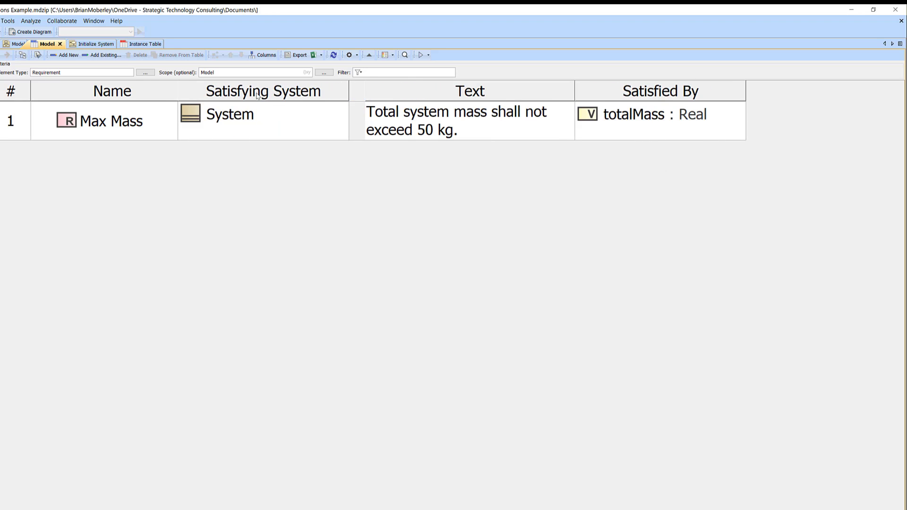
{"action": "left_click", "coordinate": [93, 122]}
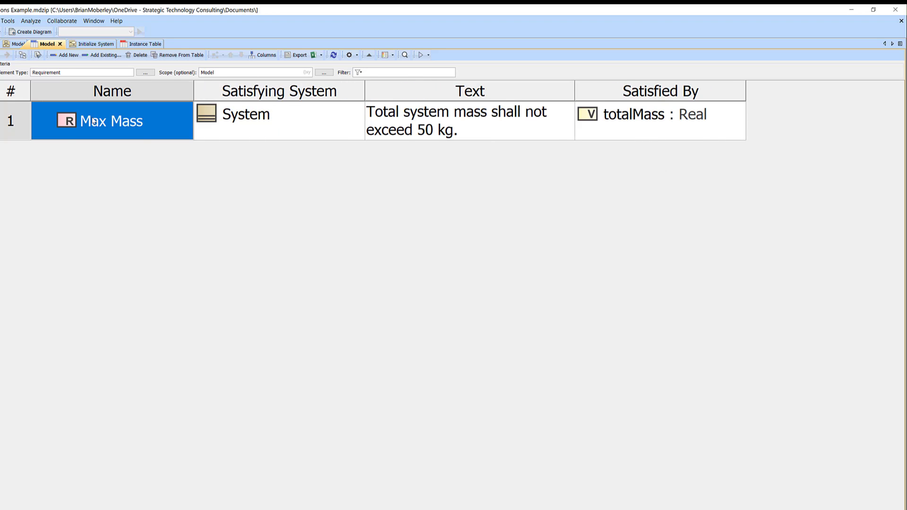
{"action": "left_click", "coordinate": [254, 117]}
{"action": "left_click_drag", "start_coordinate": [241, 97], "coordinate": [651, 108]}
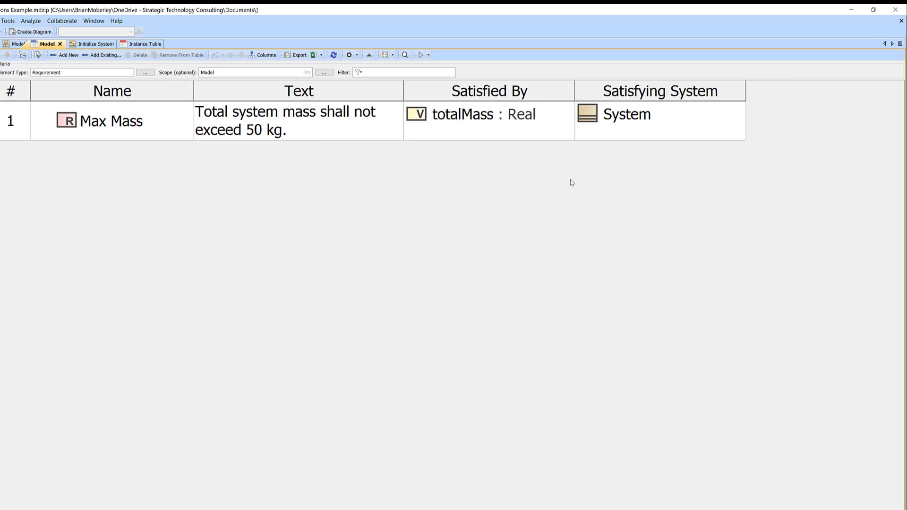
Step: Open the Satisfying System column's expression and review its Find and Implied Relation operations and the operation and value types available for creation
{"action": "right_click", "coordinate": [614, 98]}
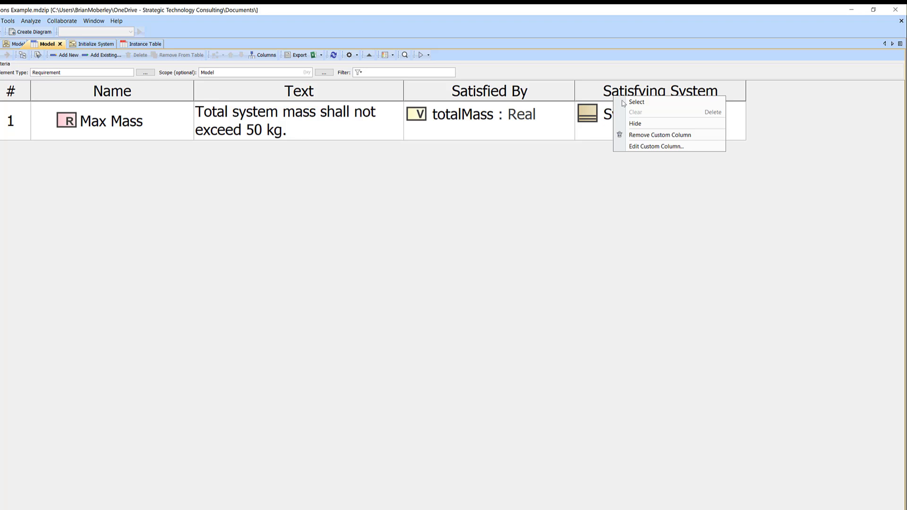
{"action": "left_click", "coordinate": [640, 146]}
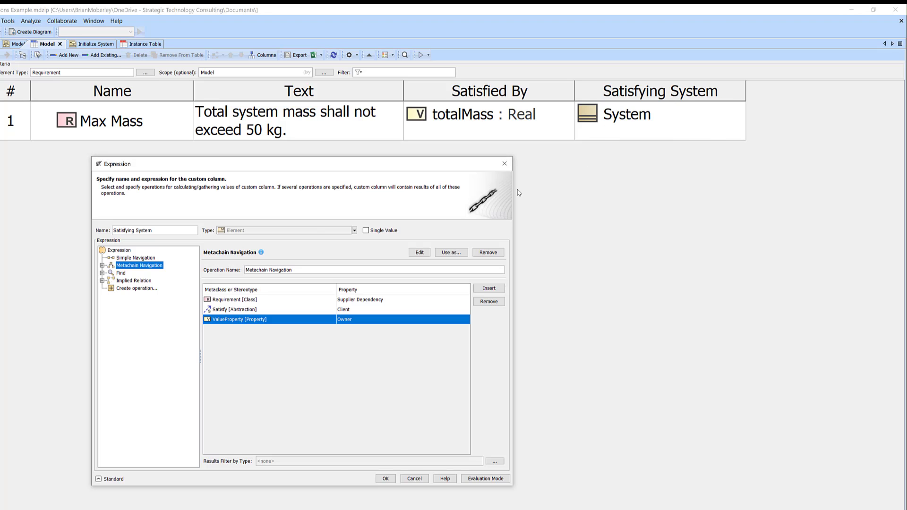
{"action": "left_click", "coordinate": [141, 260]}
{"action": "left_click", "coordinate": [142, 265]}
{"action": "left_click", "coordinate": [121, 274]}
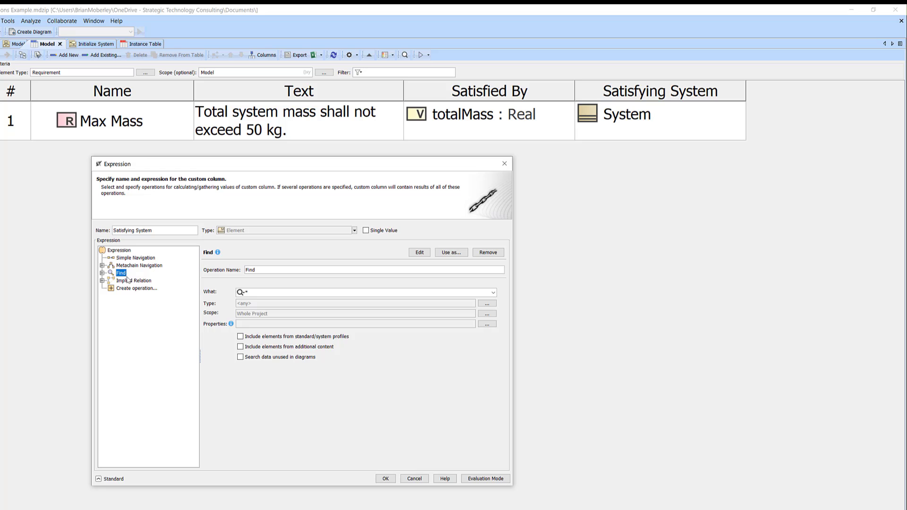
{"action": "left_click", "coordinate": [121, 281]}
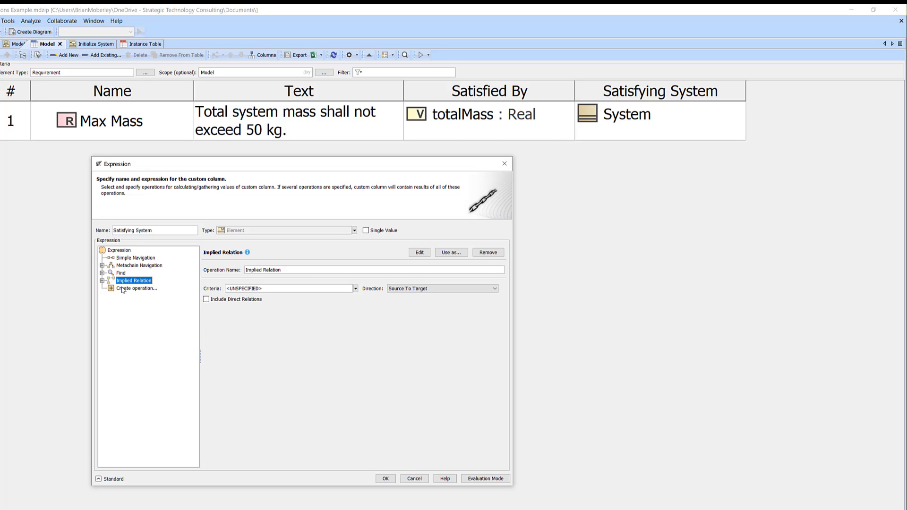
{"action": "left_click", "coordinate": [125, 289]}
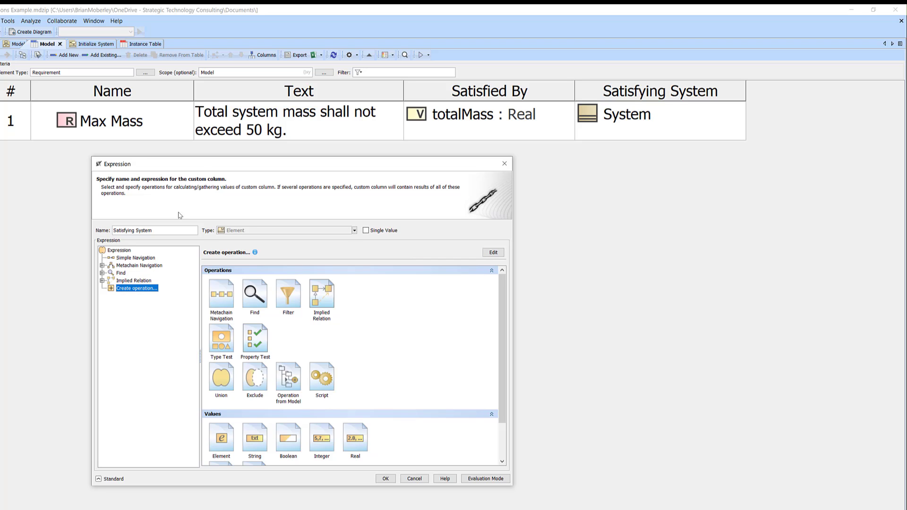
{"action": "left_click_drag", "start_coordinate": [203, 158], "coordinate": [138, 150]}
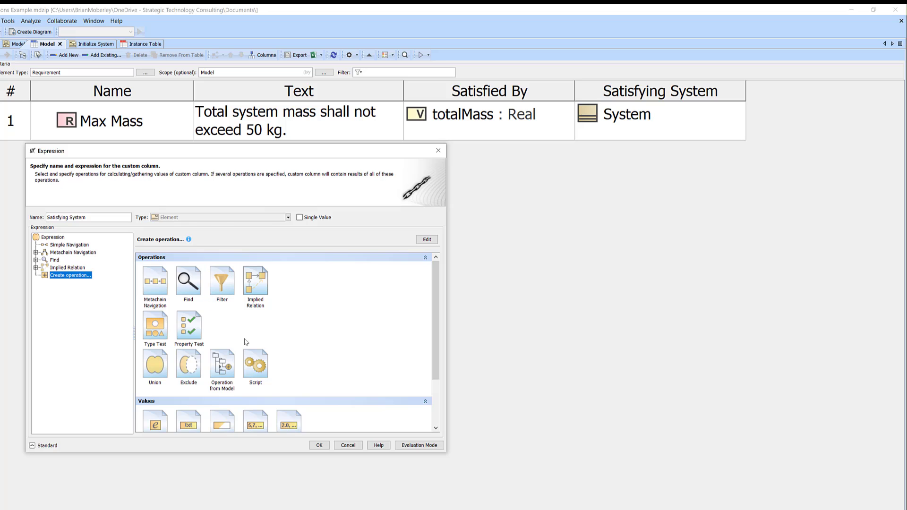
{"action": "scroll", "coordinate": [245, 338], "scroll_direction": "down", "scroll_amount": 1}
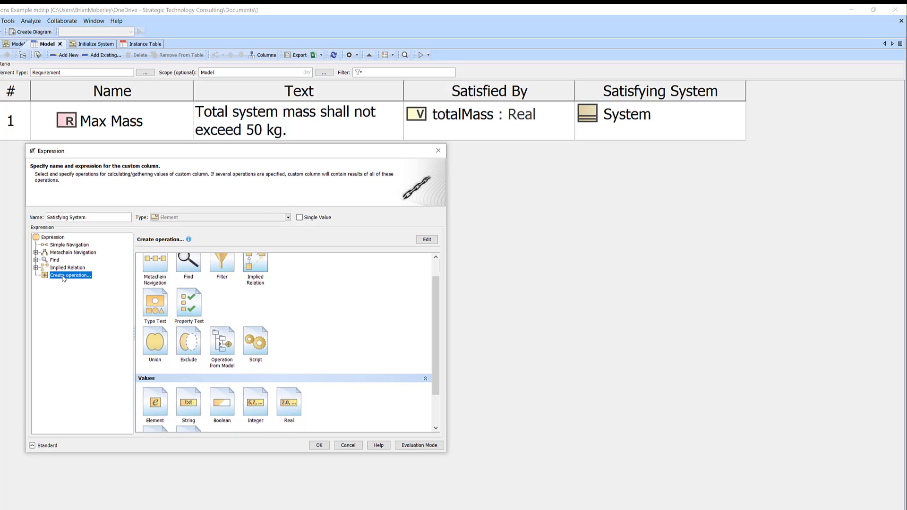
{"action": "scroll", "coordinate": [267, 311], "scroll_direction": "up", "scroll_amount": 1}
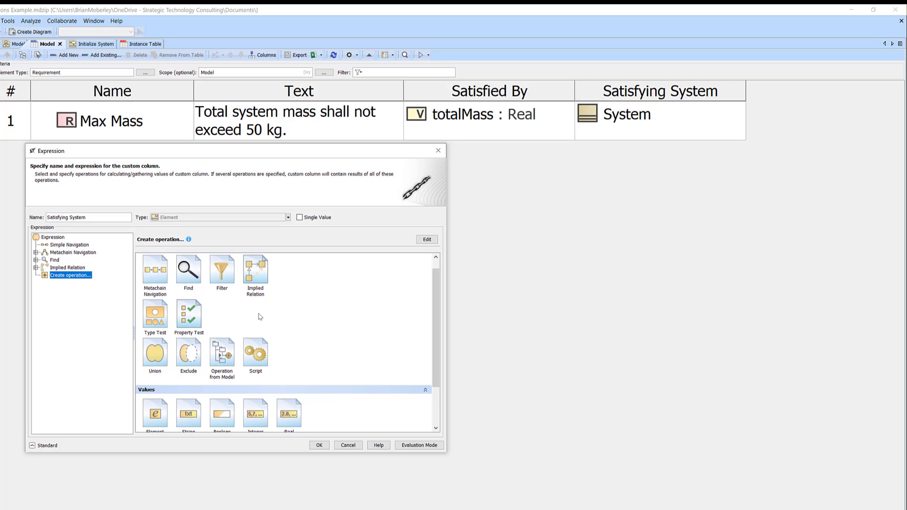
{"action": "scroll", "coordinate": [259, 316], "scroll_direction": "down", "scroll_amount": 1}
{"action": "scroll", "coordinate": [258, 315], "scroll_direction": "down", "scroll_amount": 1}
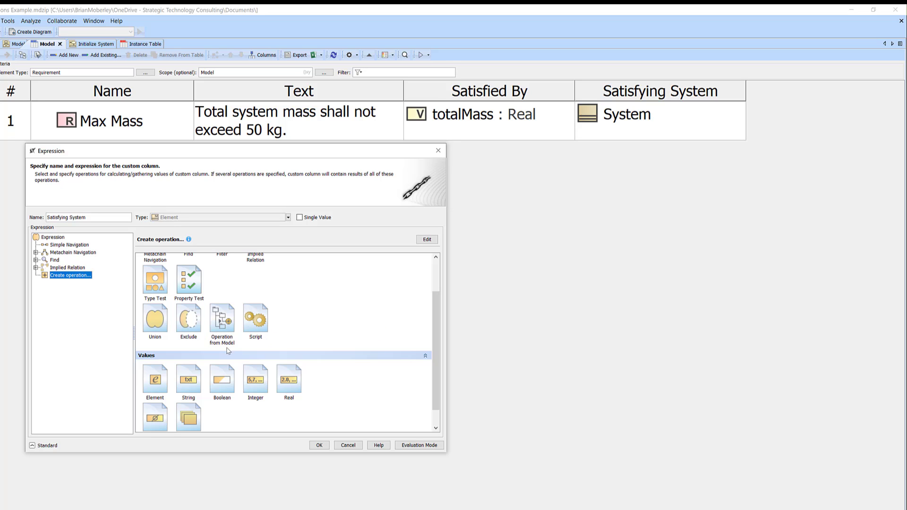
Step: Browse the built-in behaviors offered for an Operation from Model as a flat list, examining entries from AllMatch through IsEmpty
{"action": "left_click", "coordinate": [226, 320]}
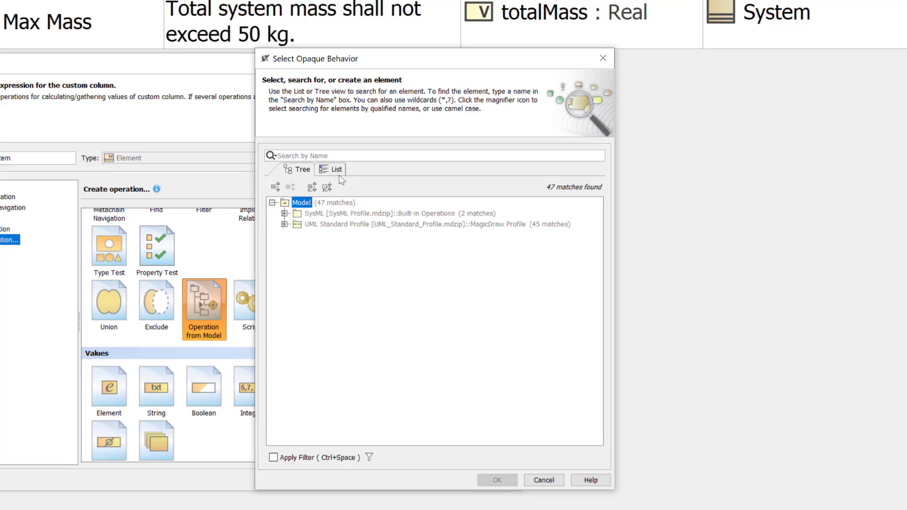
{"action": "left_click", "coordinate": [336, 170]}
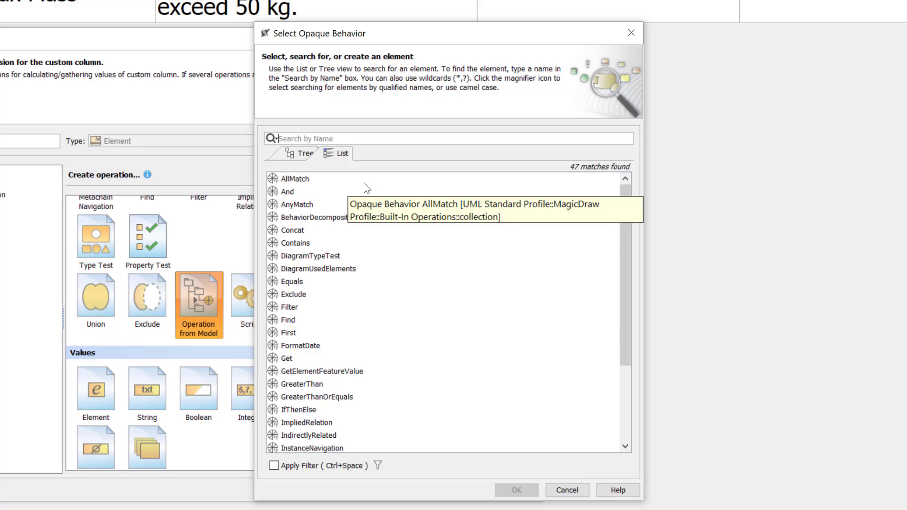
{"action": "left_click", "coordinate": [328, 181]}
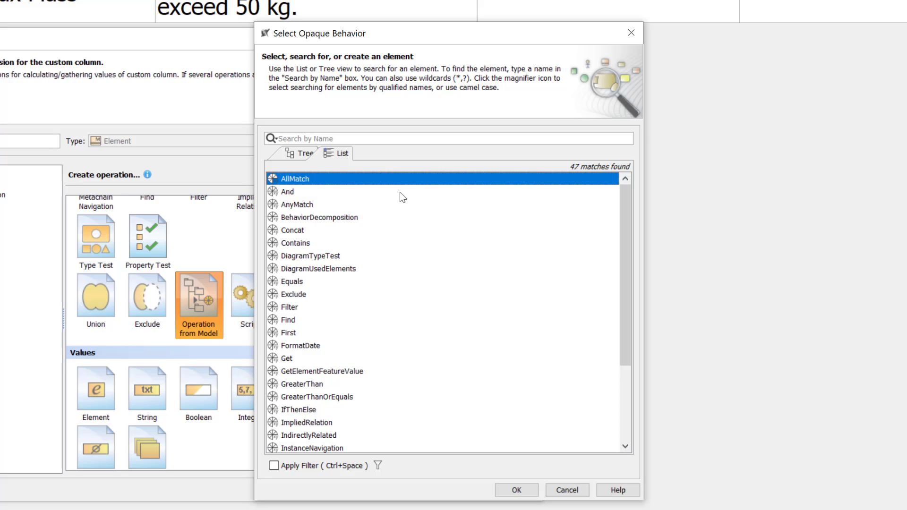
{"action": "left_click", "coordinate": [399, 192]}
{"action": "left_click", "coordinate": [414, 207]}
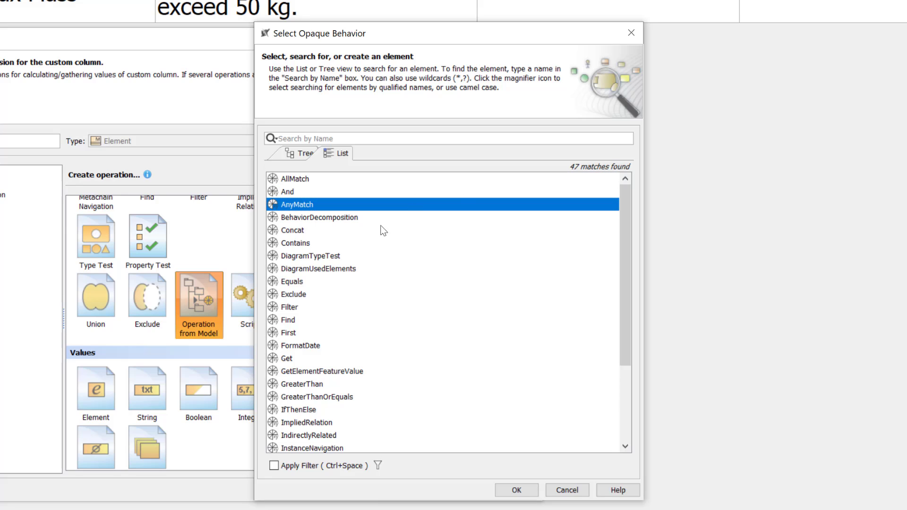
{"action": "left_click", "coordinate": [322, 230]}
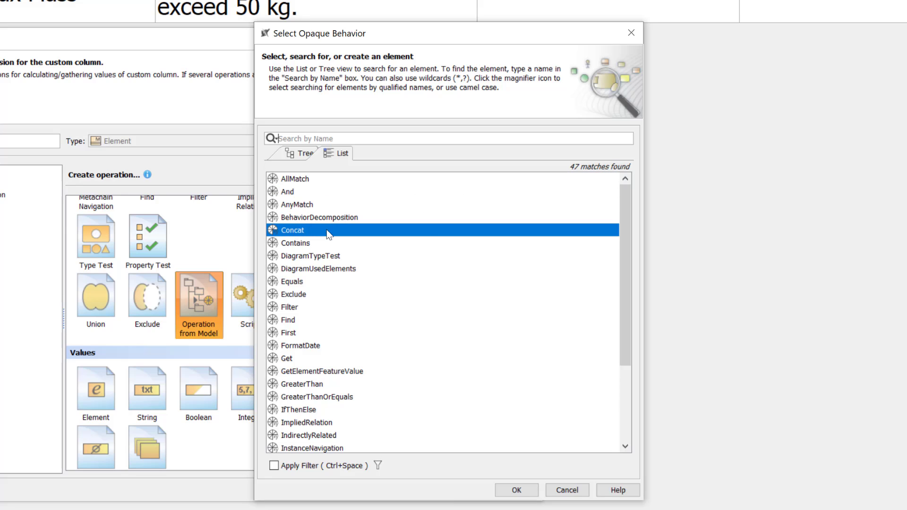
{"action": "left_click", "coordinate": [367, 244]}
{"action": "left_click", "coordinate": [331, 282]}
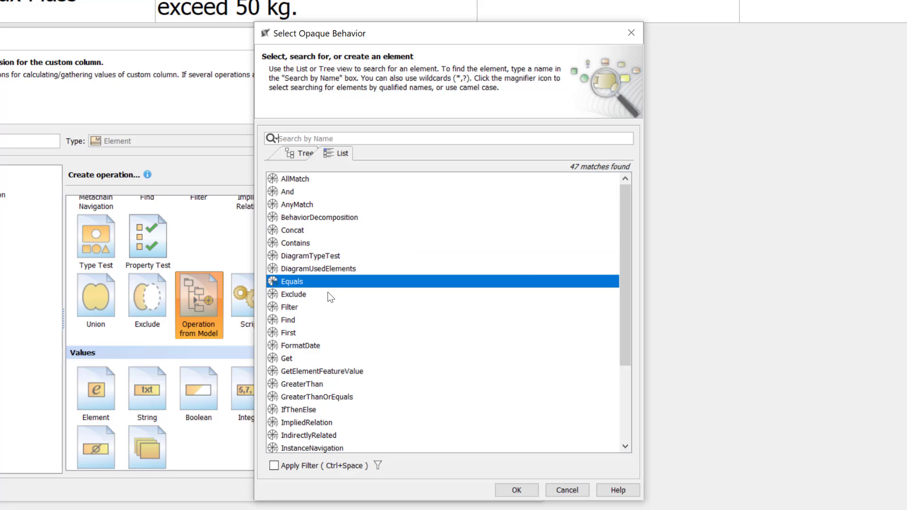
{"action": "left_click", "coordinate": [333, 295]}
{"action": "scroll", "coordinate": [333, 322], "scroll_direction": "down", "scroll_amount": 3}
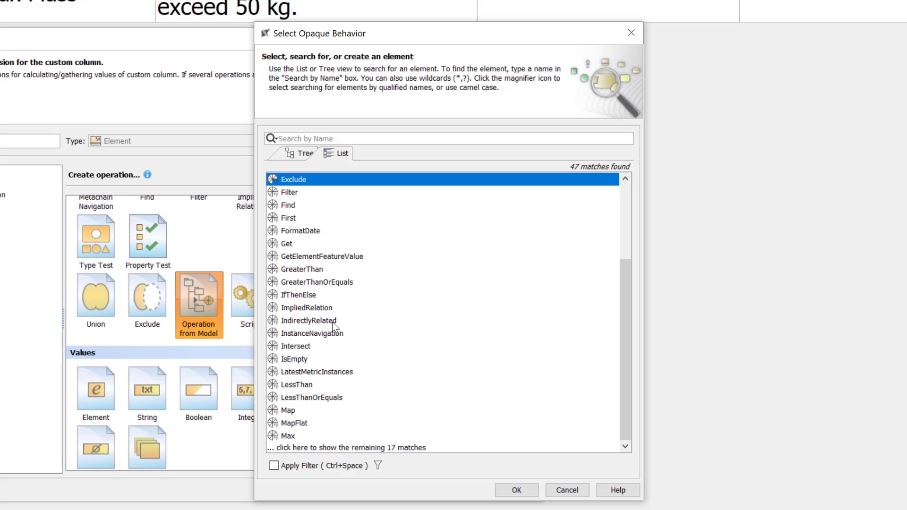
{"action": "left_click", "coordinate": [325, 268]}
{"action": "left_click", "coordinate": [372, 284]}
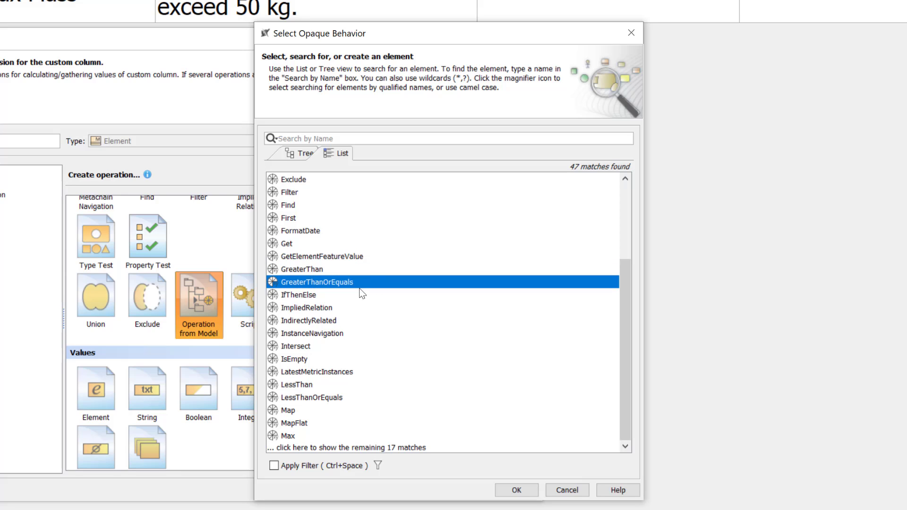
{"action": "left_click", "coordinate": [328, 296]}
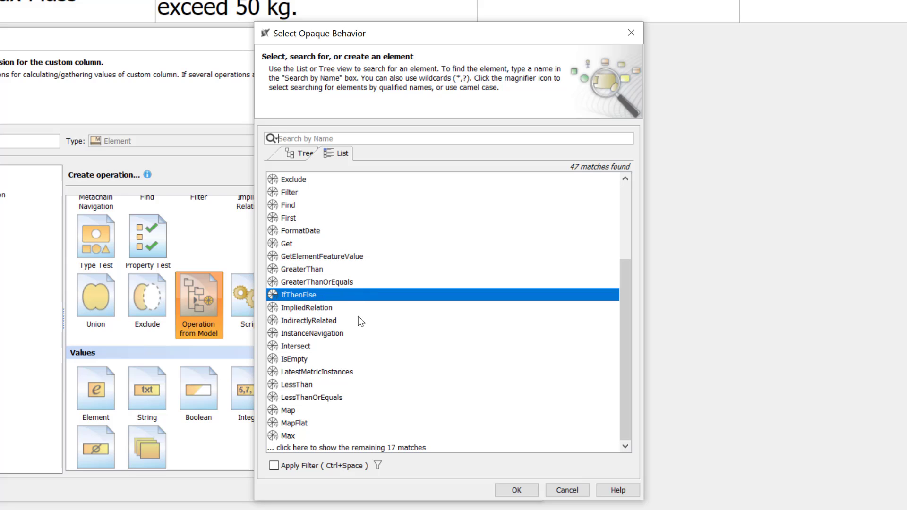
{"action": "left_click", "coordinate": [317, 358]}
{"action": "scroll", "coordinate": [325, 355], "scroll_direction": "up", "scroll_amount": 1}
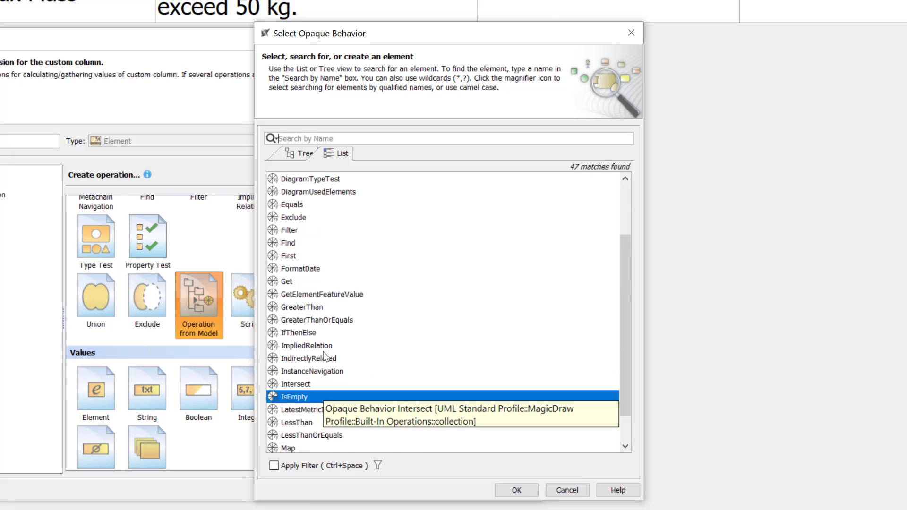
{"action": "scroll", "coordinate": [324, 353], "scroll_direction": "down", "scroll_amount": 1}
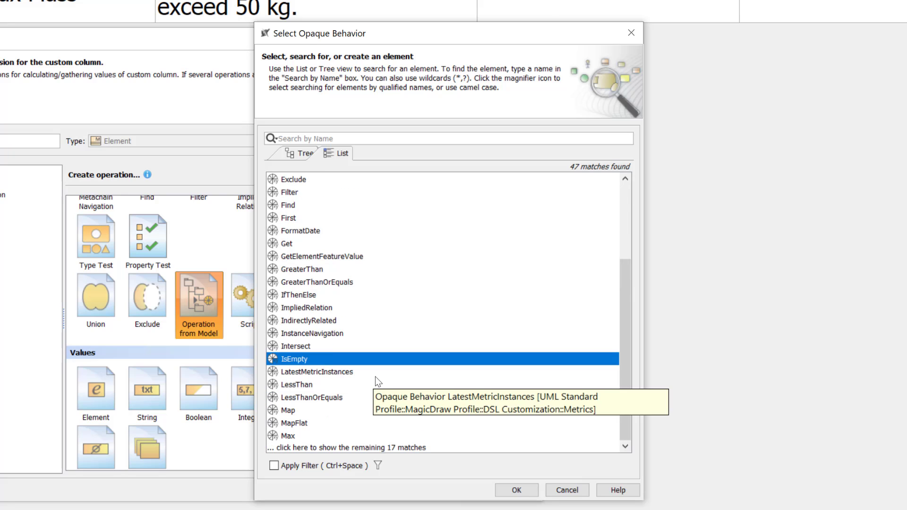
Step: Show the remaining built-in behaviors, review entries such as Max, Min and Union, and leave the column expression without changes
{"action": "left_click", "coordinate": [287, 435]}
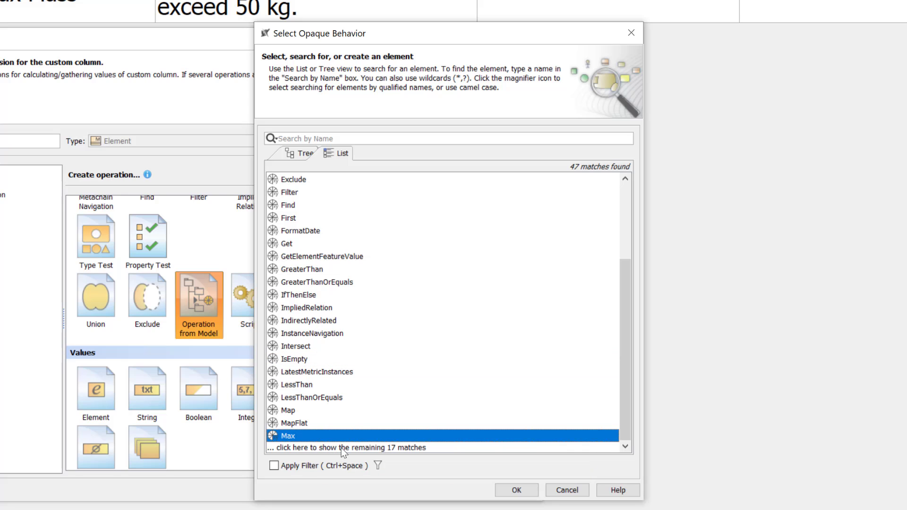
{"action": "left_click", "coordinate": [301, 445]}
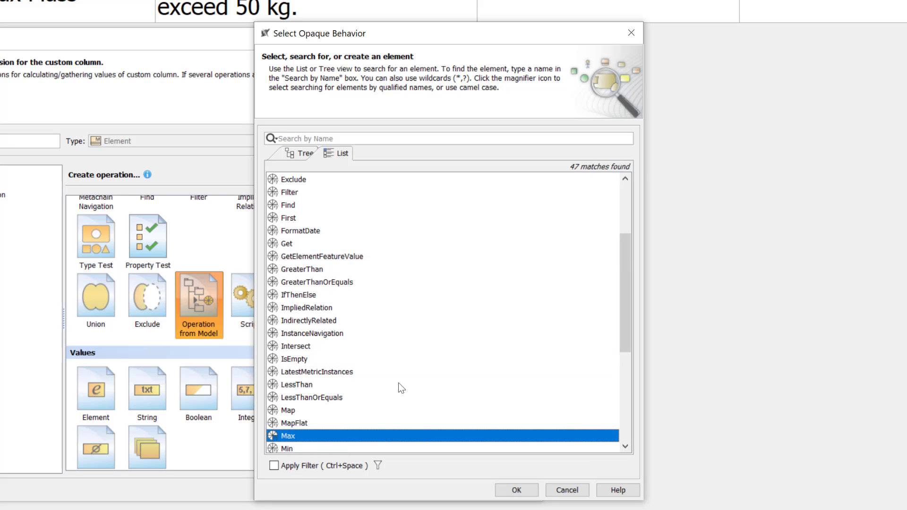
{"action": "scroll", "coordinate": [392, 382], "scroll_direction": "down", "scroll_amount": 2}
{"action": "scroll", "coordinate": [382, 387], "scroll_direction": "down", "scroll_amount": 4}
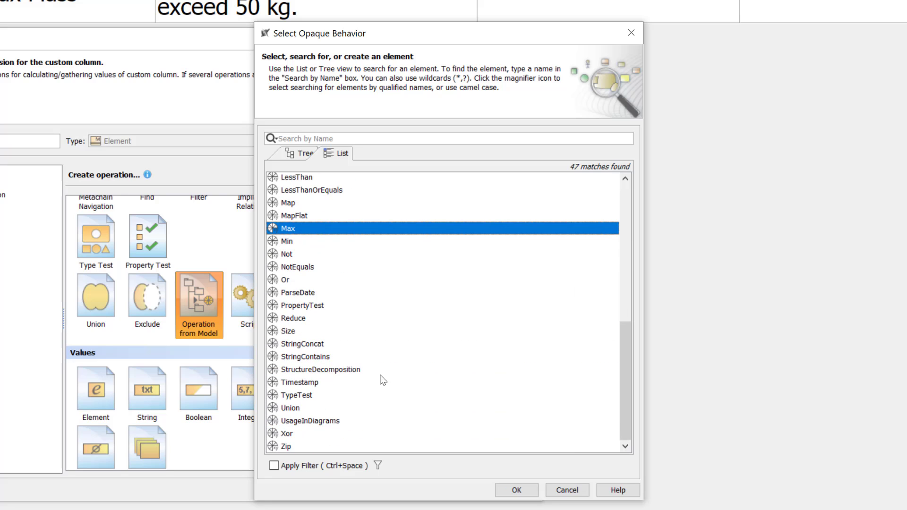
{"action": "left_click", "coordinate": [316, 240]}
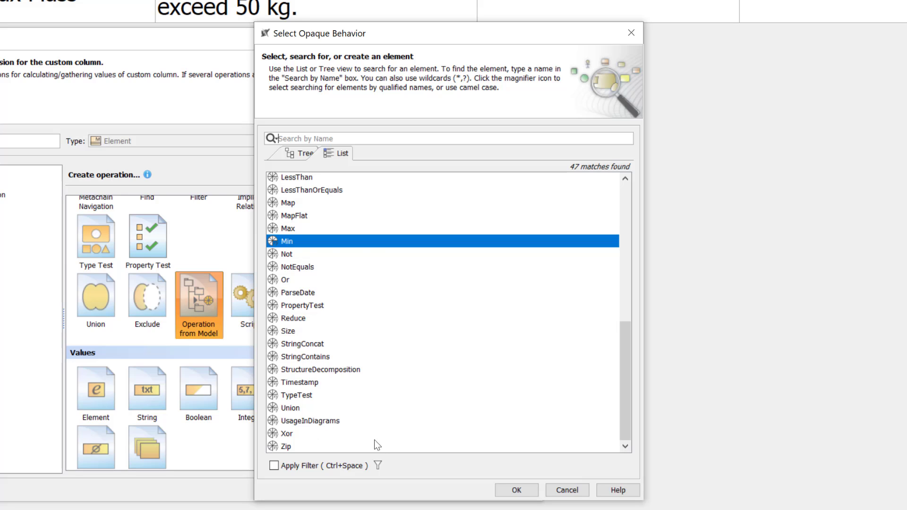
{"action": "left_click", "coordinate": [287, 409]}
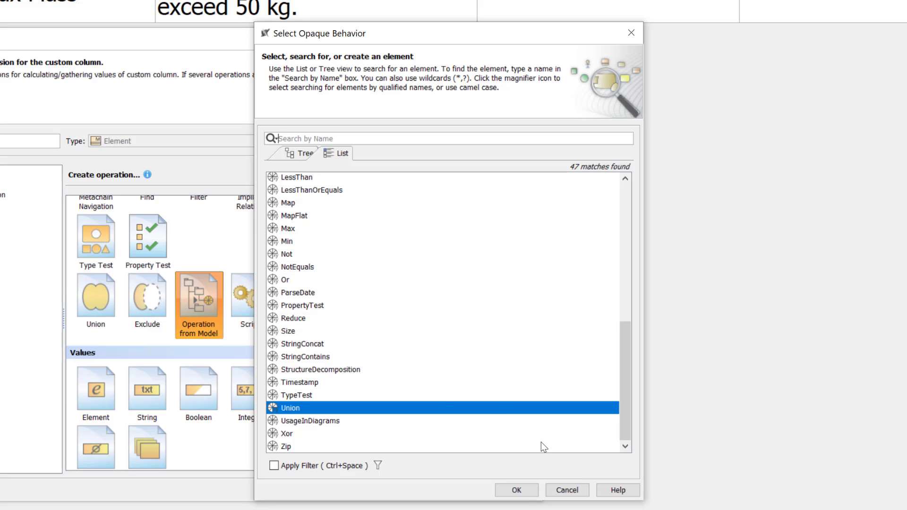
{"action": "left_click", "coordinate": [559, 490]}
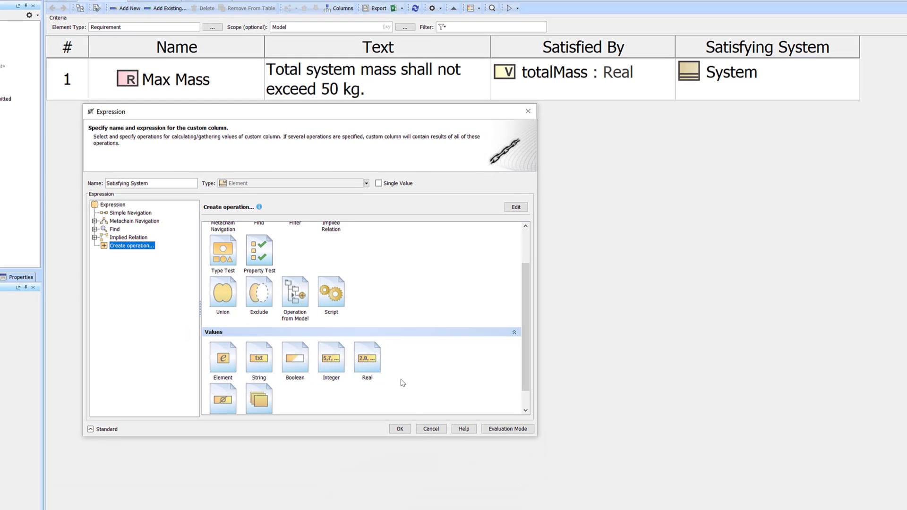
{"action": "left_click", "coordinate": [431, 429]}
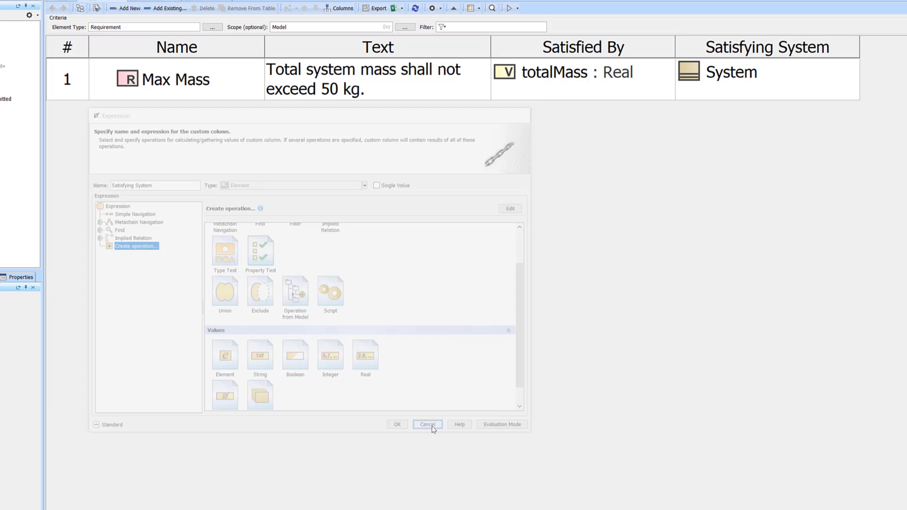
Step: Sort the requirement table by Satisfied By in ascending and descending order, and sort it ascending by Satisfying System
{"action": "left_click", "coordinate": [591, 48]}
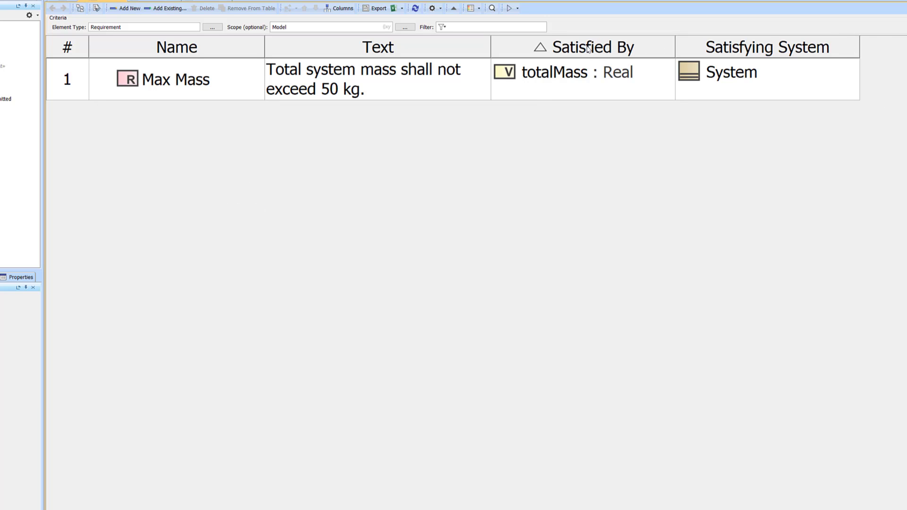
{"action": "left_click", "coordinate": [588, 49]}
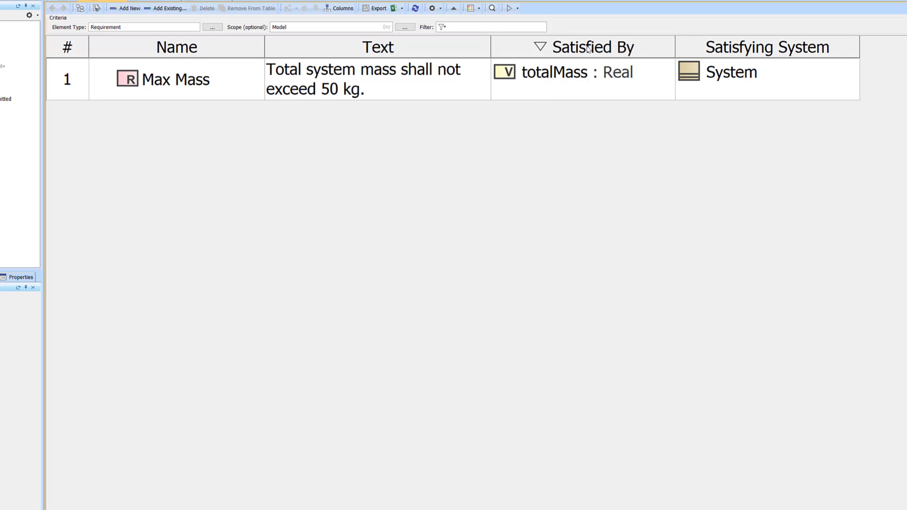
{"action": "left_click", "coordinate": [744, 54]}
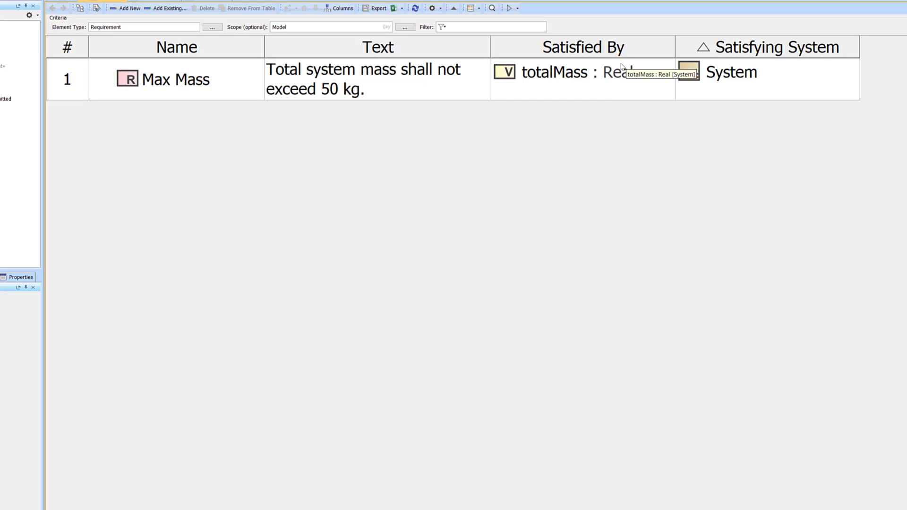
Step: Start a new custom column and add a Union operation to its expression with a Metachain Navigation nested inside it
{"action": "left_click", "coordinate": [347, 10]}
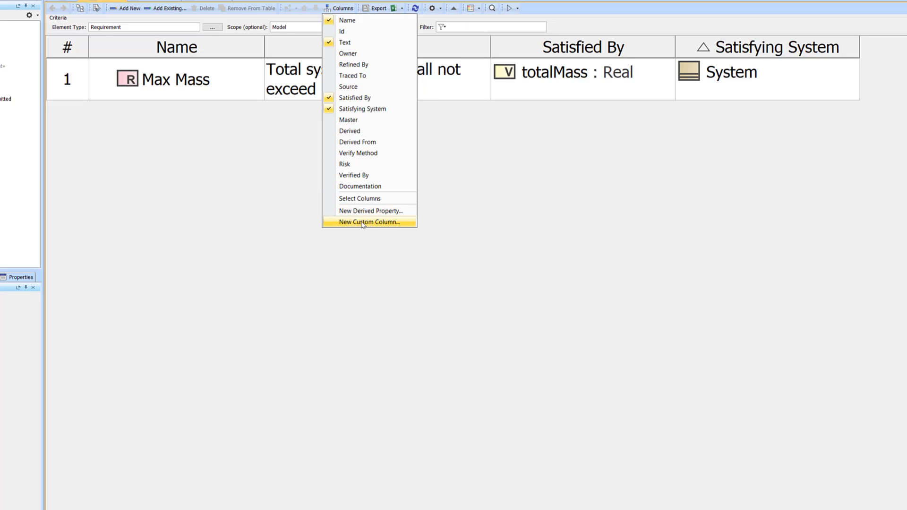
{"action": "left_click", "coordinate": [387, 222]}
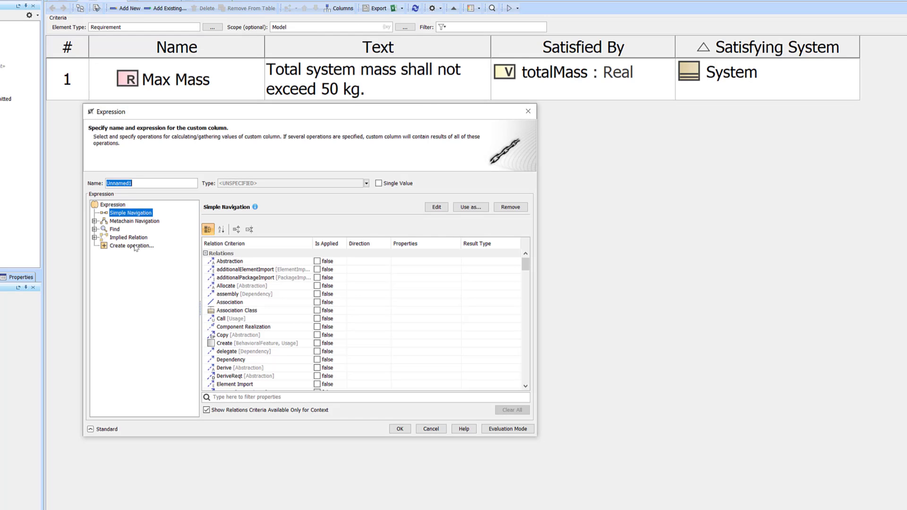
{"action": "left_click", "coordinate": [136, 246]}
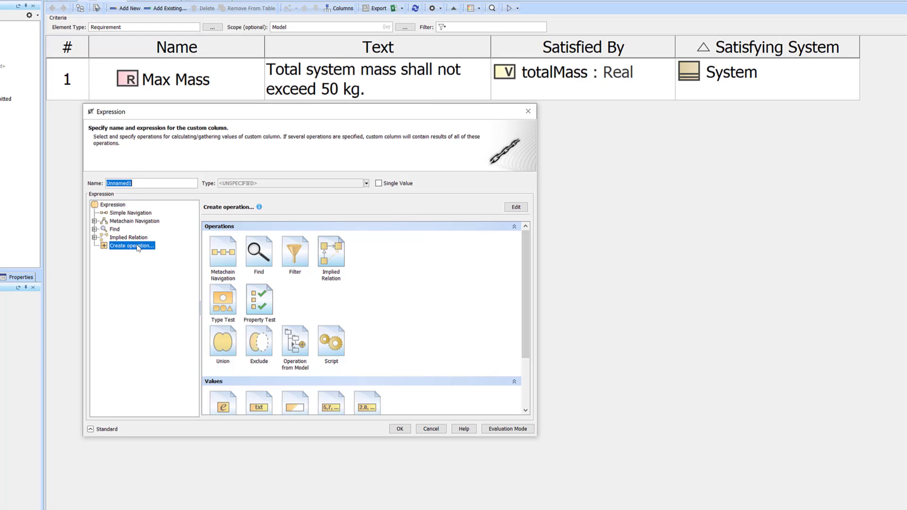
{"action": "left_click", "coordinate": [227, 343]}
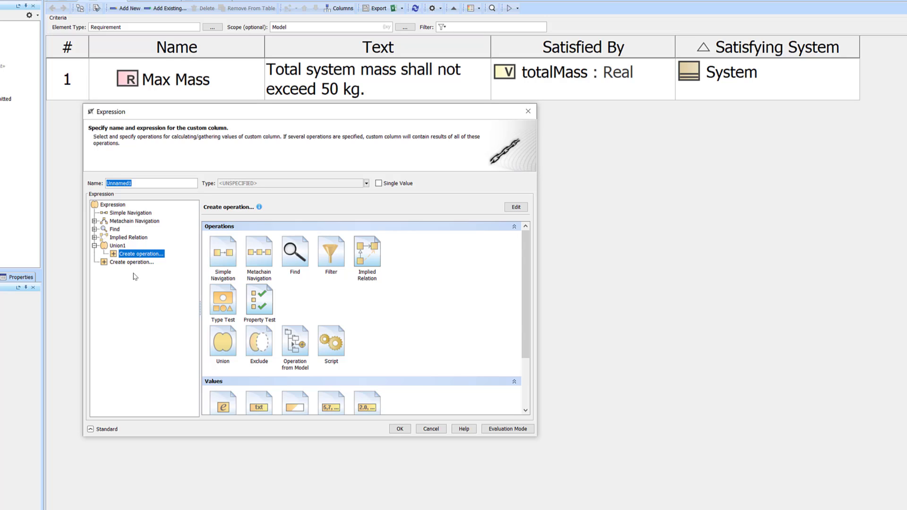
{"action": "left_click", "coordinate": [267, 253]}
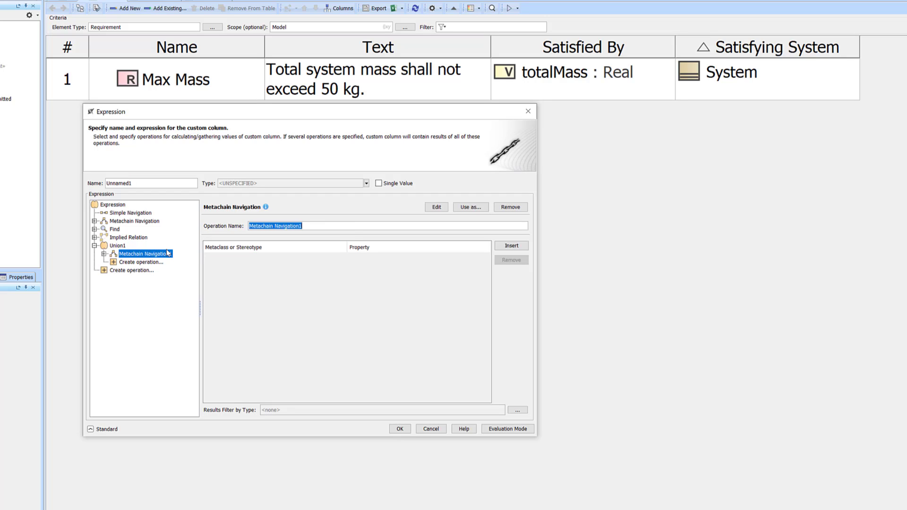
{"action": "left_click", "coordinate": [130, 222]}
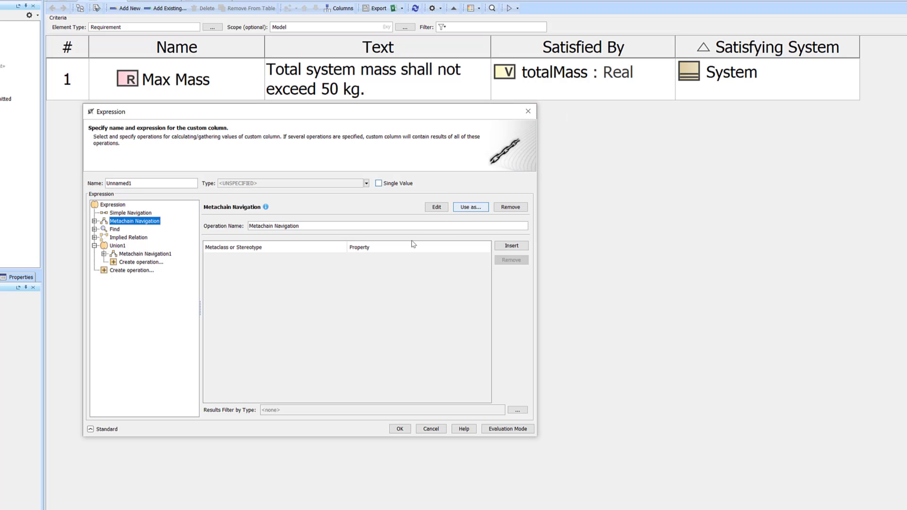
{"action": "left_click", "coordinate": [436, 207]}
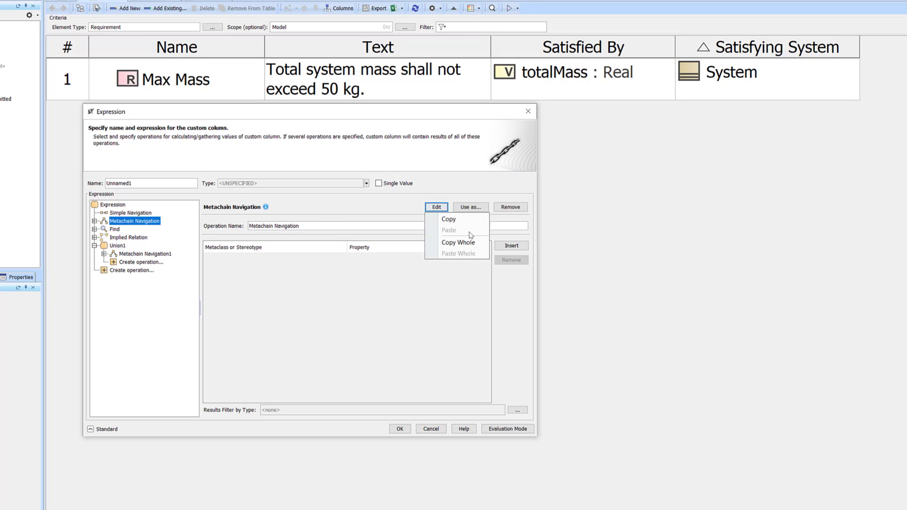
{"action": "left_click", "coordinate": [363, 301]}
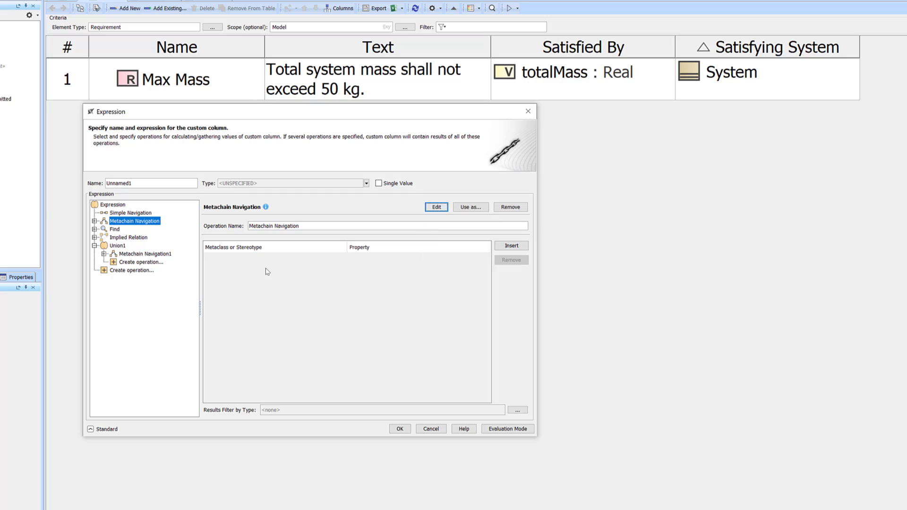
Step: Start the Metachain Navigation nested in the Union with Requirement [Class] and its Supplier Dependency property
{"action": "left_click", "coordinate": [125, 256]}
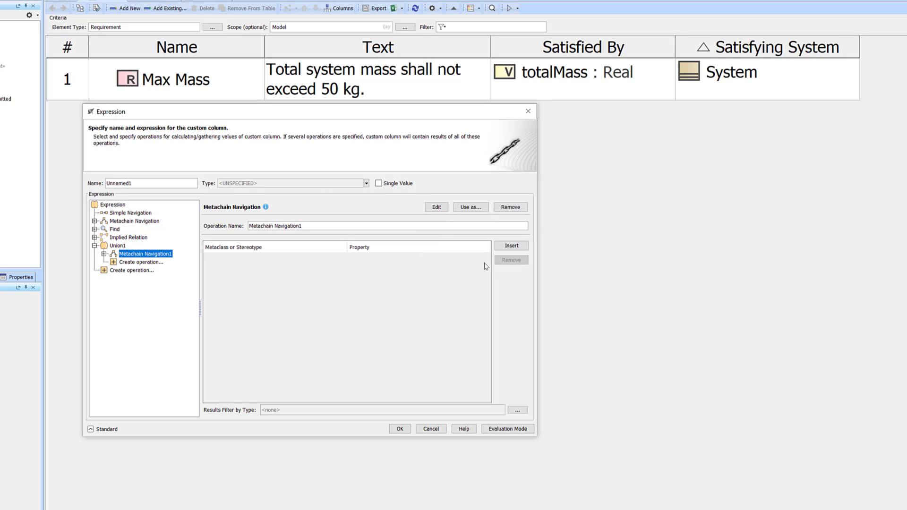
{"action": "left_click", "coordinate": [511, 245]}
{"action": "left_click", "coordinate": [428, 258]}
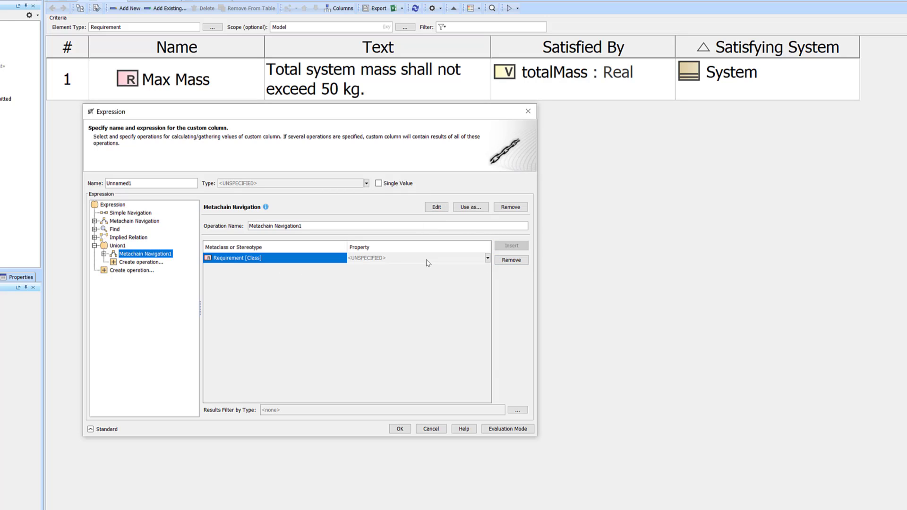
{"action": "type", "text": "supop"}
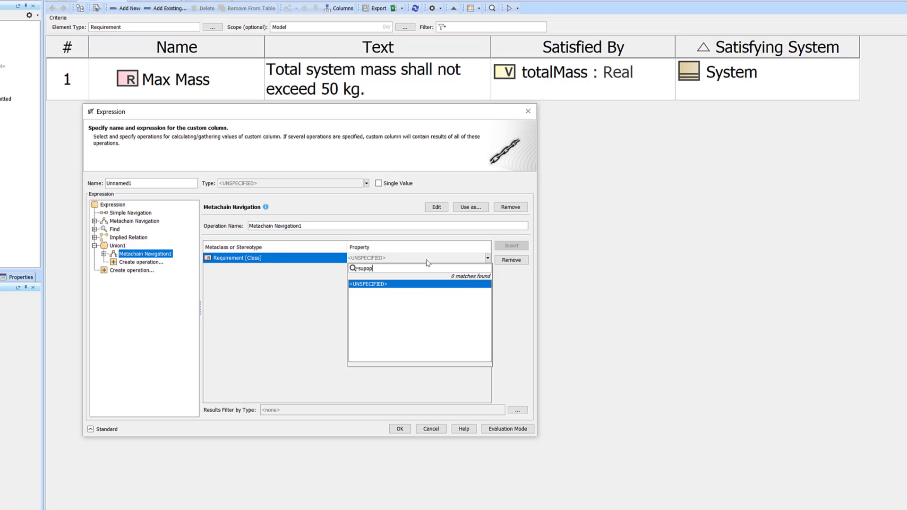
{"action": "key", "text": "BackSpace"}
{"action": "key", "text": "BackSpace"}
{"action": "key", "text": "BackSpace"}
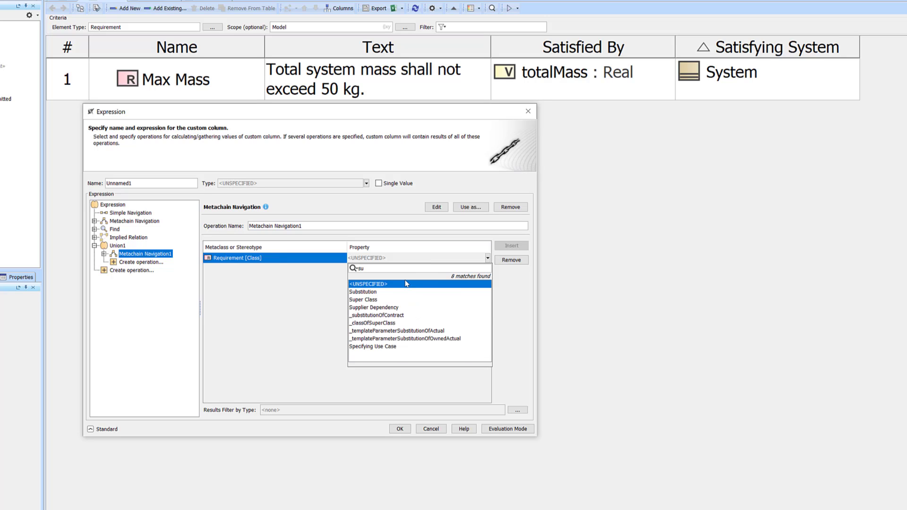
{"action": "left_click", "coordinate": [404, 307]}
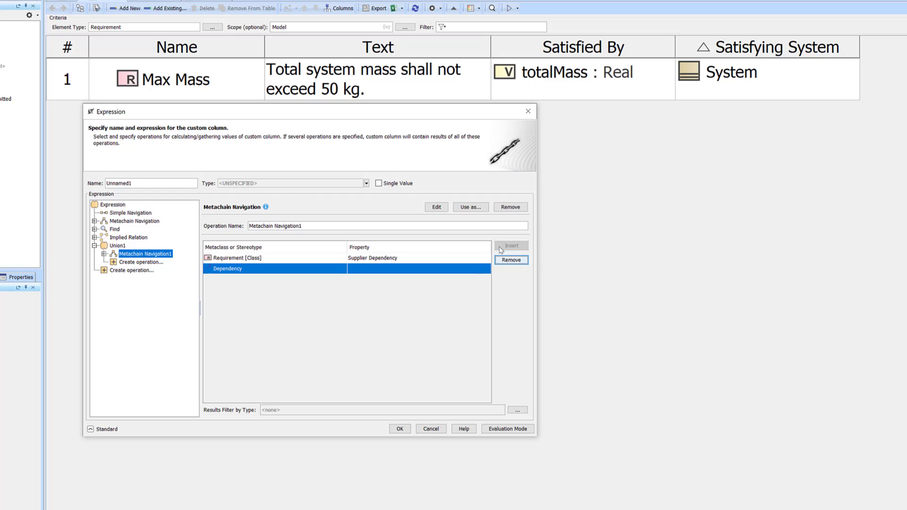
Step: Set the metaclass of the chain's second row to Satisfy [Abstraction]
{"action": "left_click", "coordinate": [336, 269]}
{"action": "left_click", "coordinate": [336, 269]}
{"action": "type", "text": "sat"}
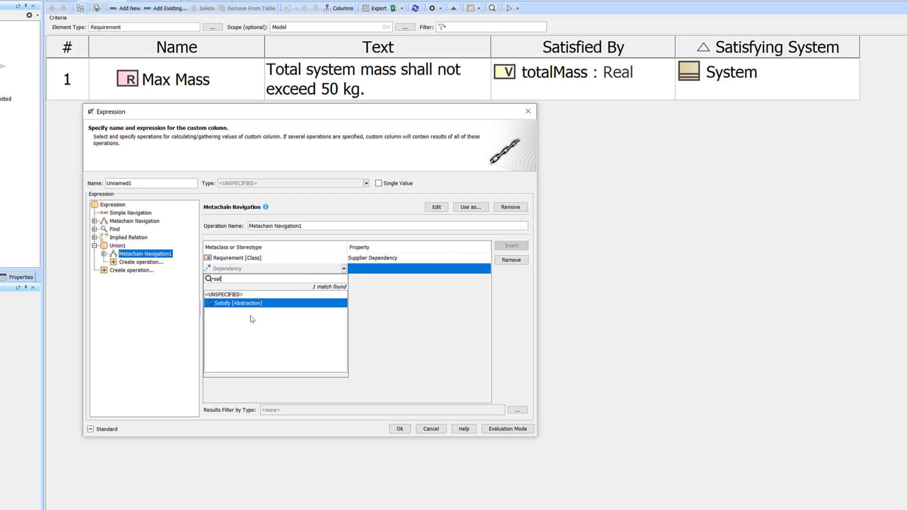
{"action": "left_click", "coordinate": [269, 303]}
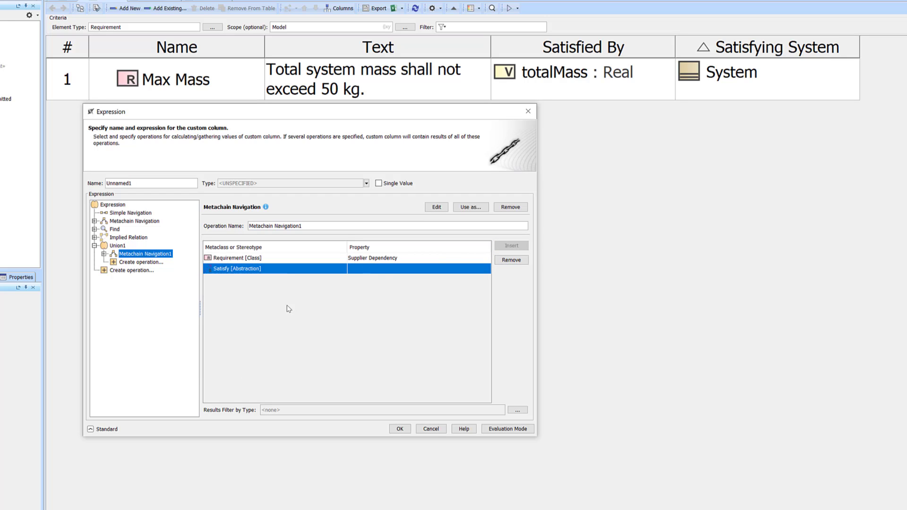
Step: Consult the Notepad notes on the navigation chain and set the property of the Satisfy row to Client
{"action": "left_click", "coordinate": [384, 269]}
{"action": "left_click", "coordinate": [384, 269]}
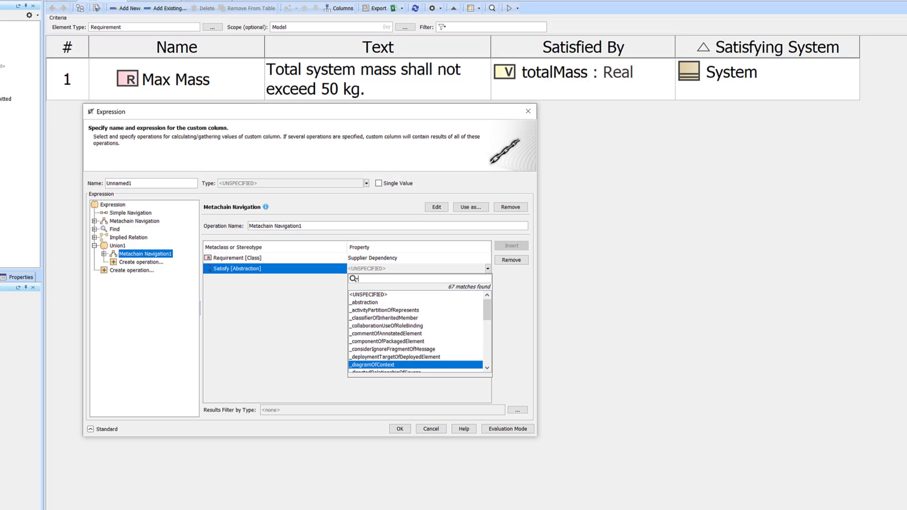
{"action": "left_click", "coordinate": [293, 509]}
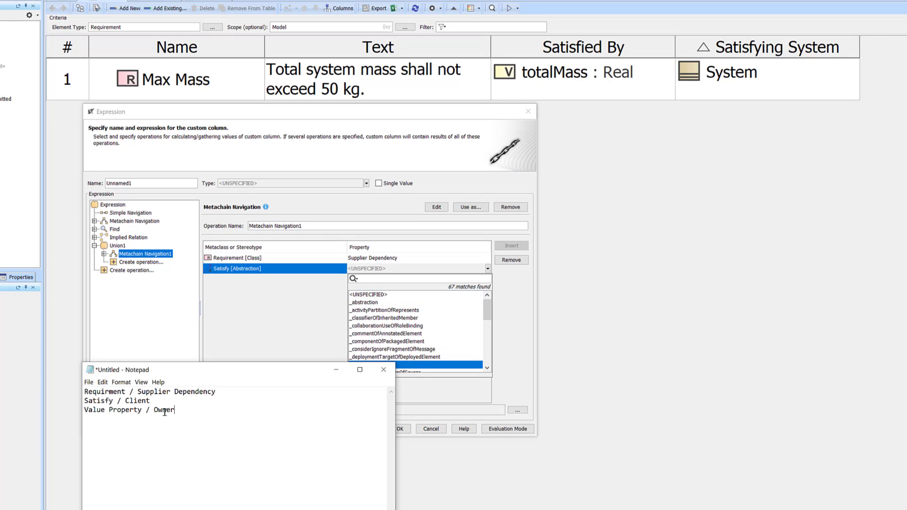
{"action": "left_click", "coordinate": [326, 301]}
{"action": "left_click", "coordinate": [377, 269]}
{"action": "left_click", "coordinate": [377, 269]}
{"action": "type", "text": "c"}
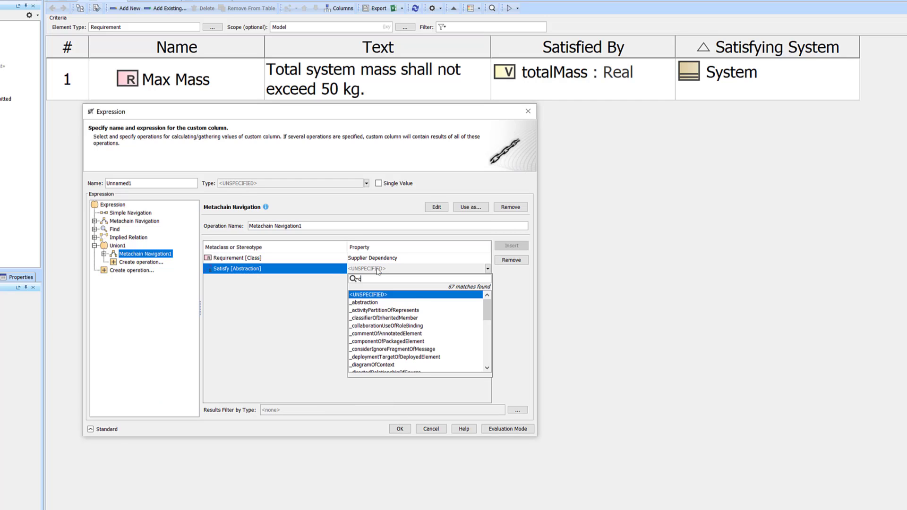
{"action": "type", "text": "lie"}
{"action": "left_click", "coordinate": [363, 302]}
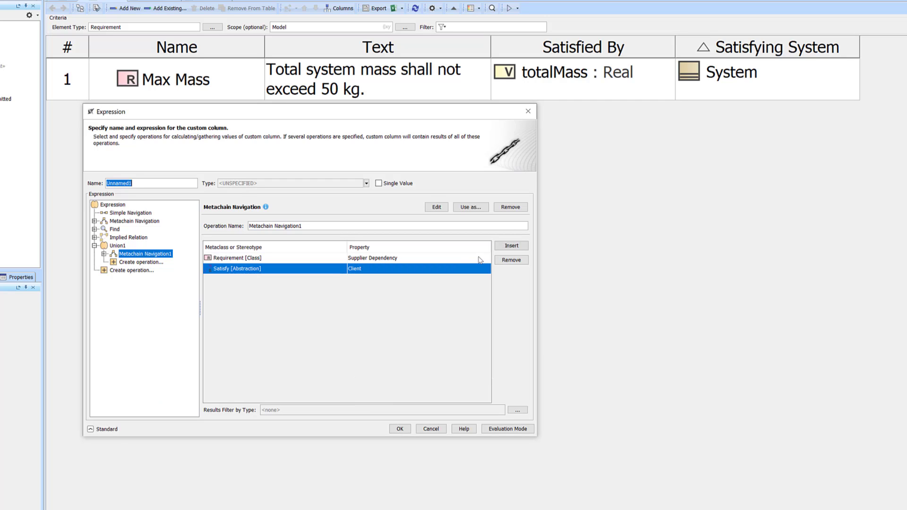
Step: Add a third row to the chain with ValueProperty [Property] as its stereotype and Owner as its property
{"action": "left_click", "coordinate": [512, 246]}
{"action": "left_click", "coordinate": [279, 279]}
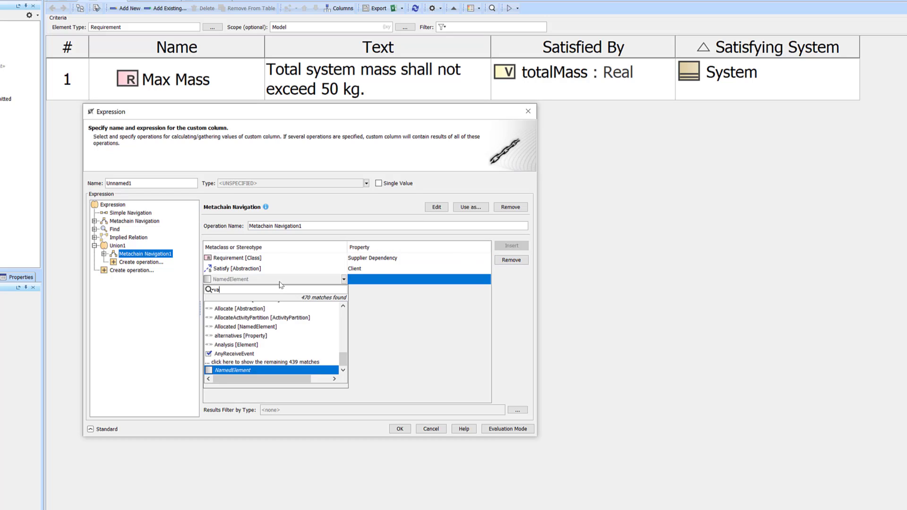
{"action": "type", "text": "va"}
{"action": "left_click", "coordinate": [245, 348]}
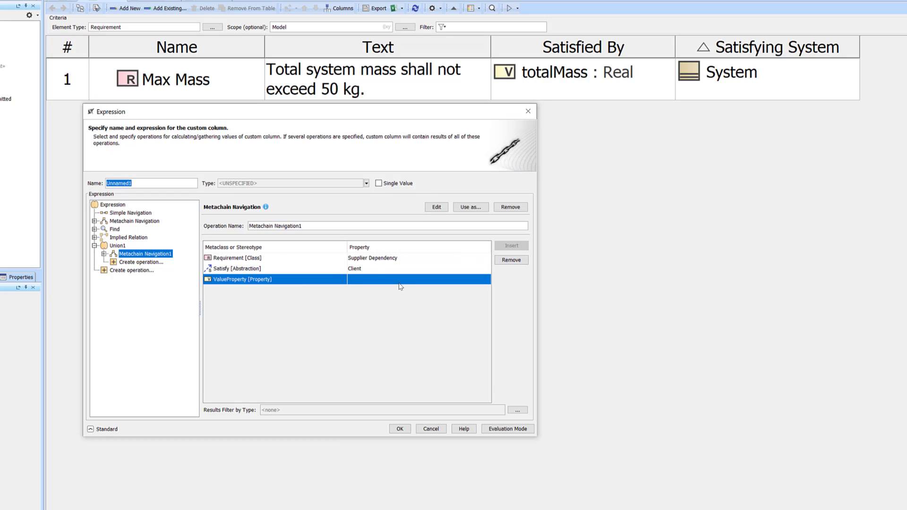
{"action": "left_click", "coordinate": [400, 283]}
{"action": "type", "text": "owner"}
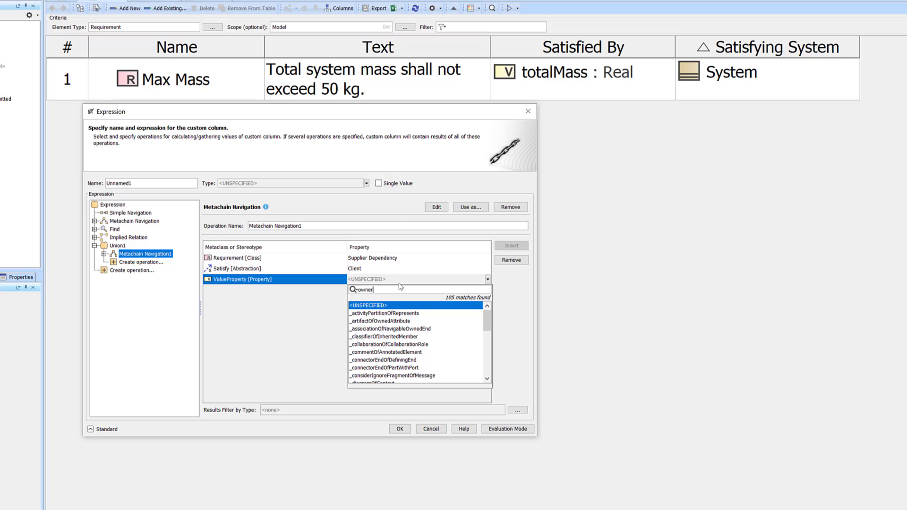
{"action": "left_click", "coordinate": [382, 314]}
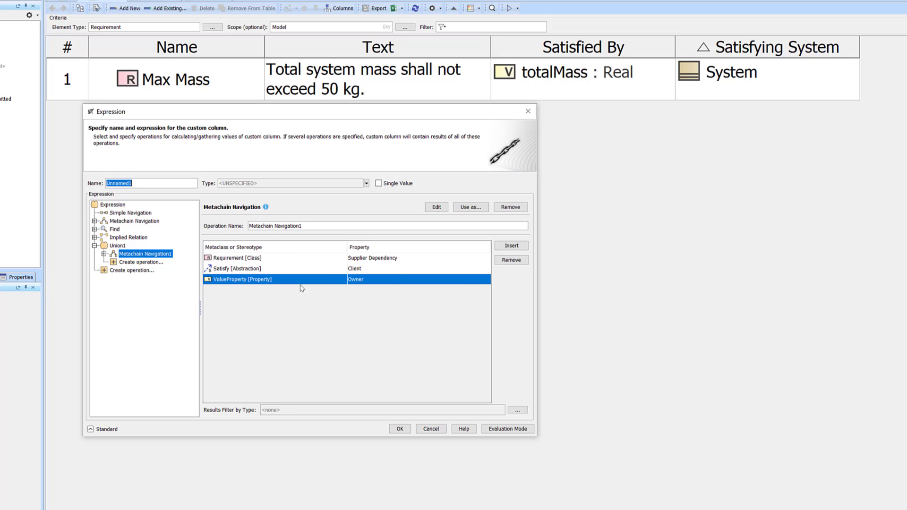
Step: Add a second Metachain Navigation to the Union from Requirement [Class] via SatisfiedBy, and accept the custom column
{"action": "left_click", "coordinate": [148, 263]}
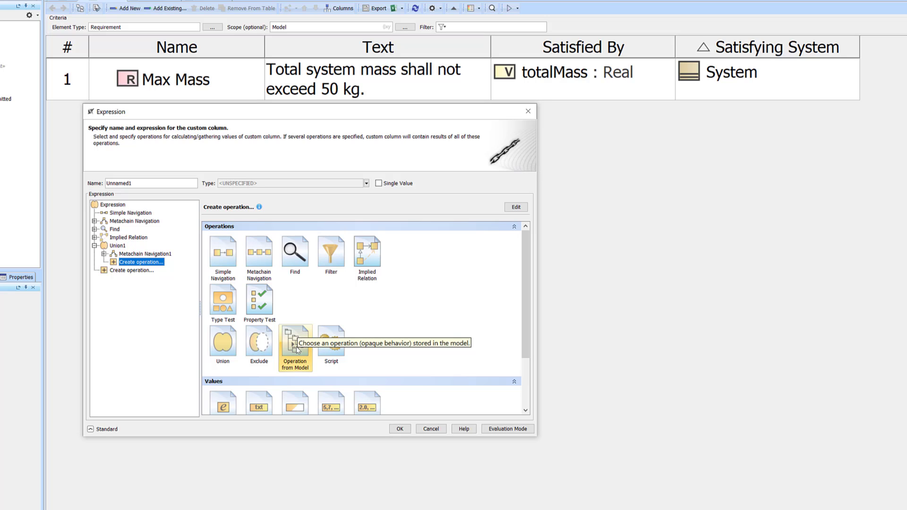
{"action": "left_click", "coordinate": [258, 262]}
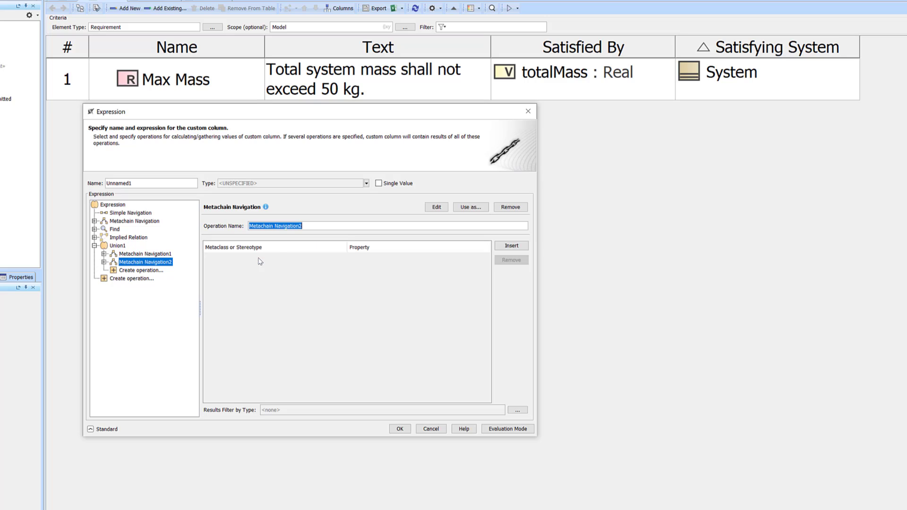
{"action": "left_click", "coordinate": [511, 246]}
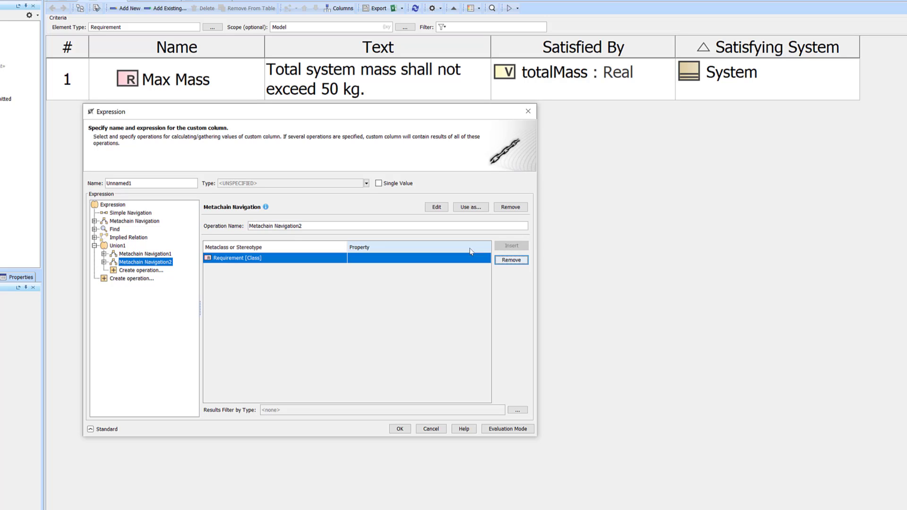
{"action": "left_click", "coordinate": [415, 262]}
{"action": "type", "text": "sat"}
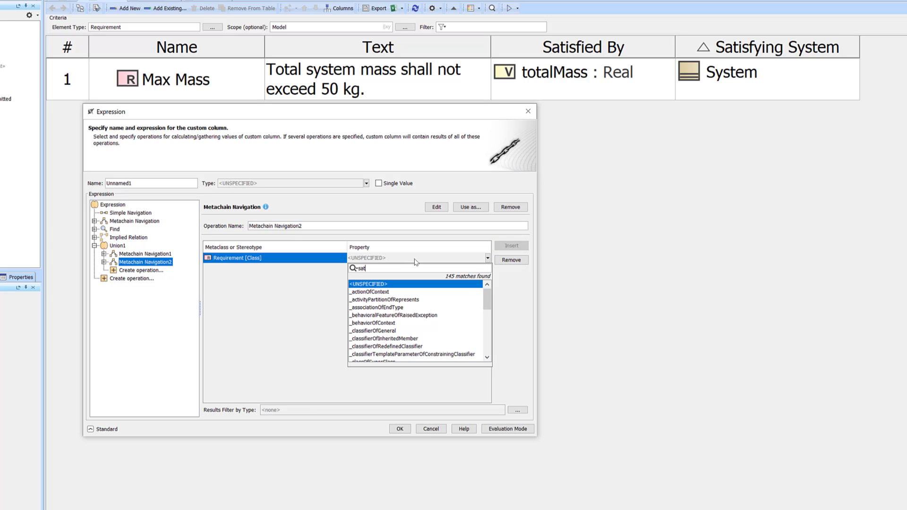
{"action": "left_click", "coordinate": [385, 292]}
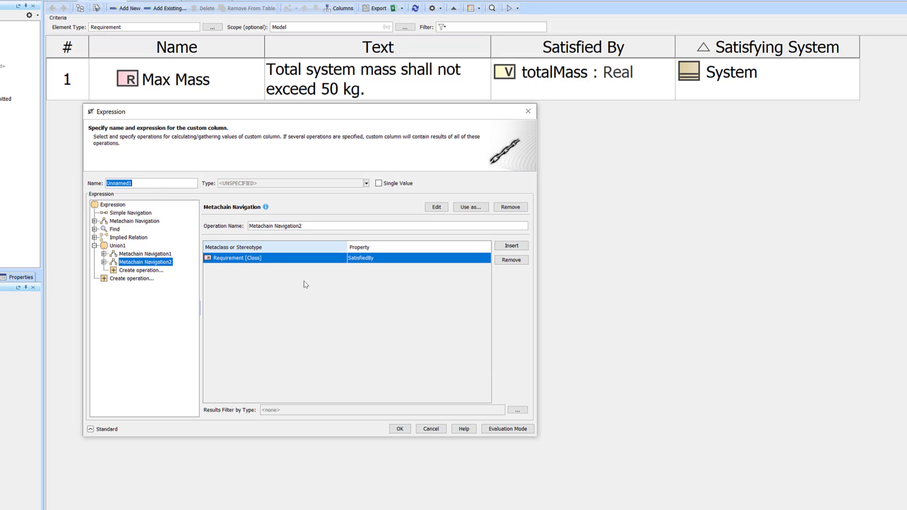
{"action": "left_click", "coordinate": [400, 428]}
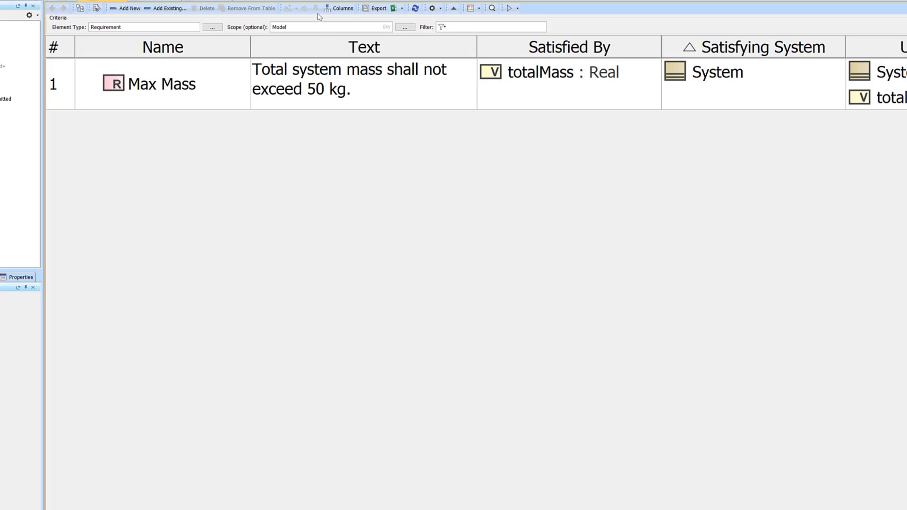
Step: Start a new custom column and add the GreaterThan operation from the model to its expression
{"action": "left_click", "coordinate": [339, 8]}
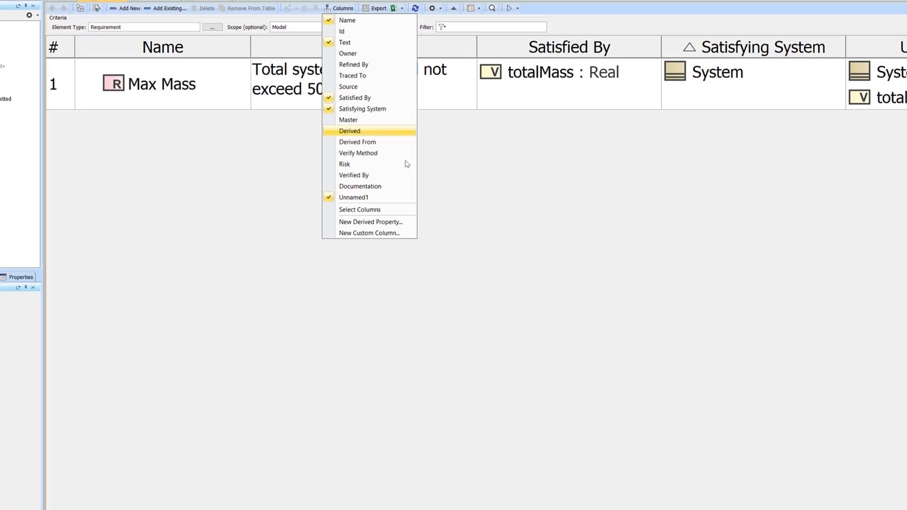
{"action": "left_click", "coordinate": [402, 234]}
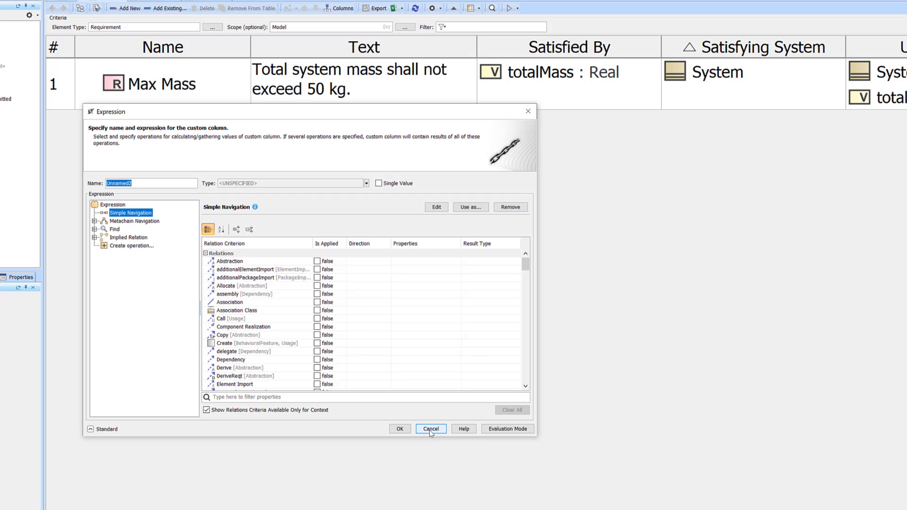
{"action": "left_click", "coordinate": [129, 246]}
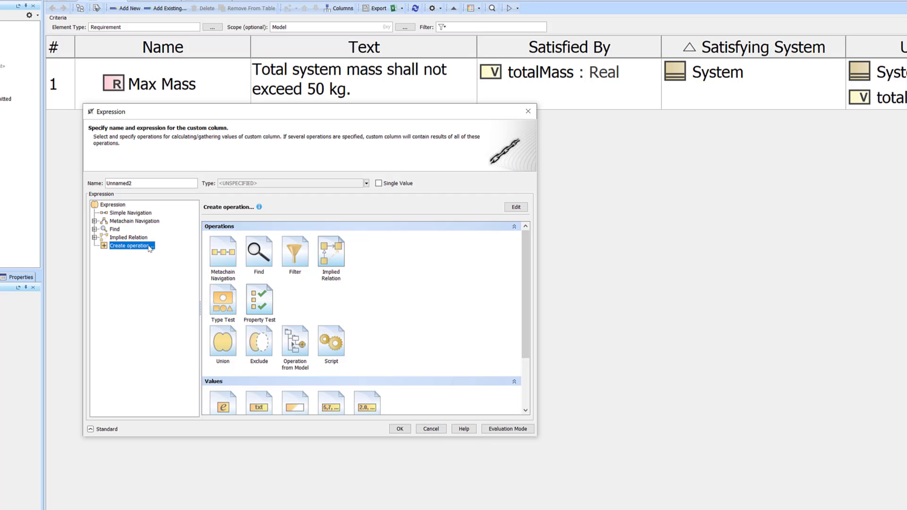
{"action": "left_click", "coordinate": [296, 339]}
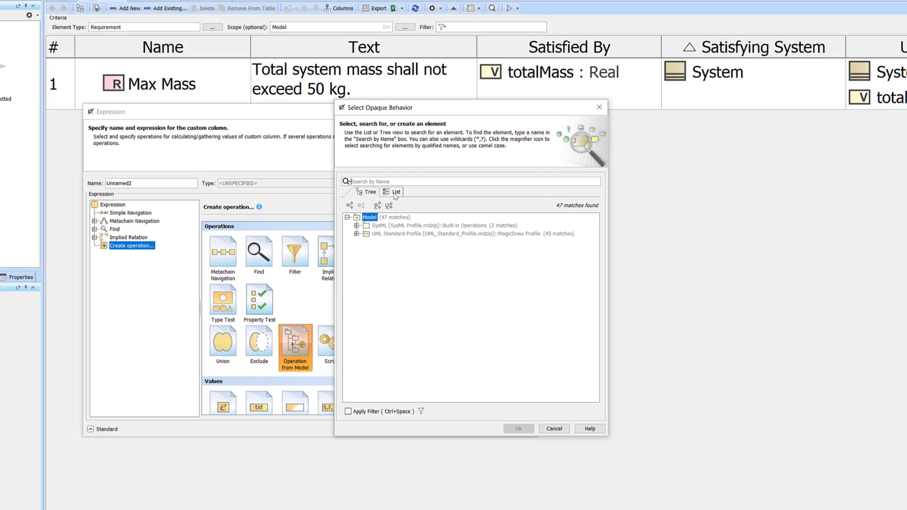
{"action": "left_click", "coordinate": [395, 194]}
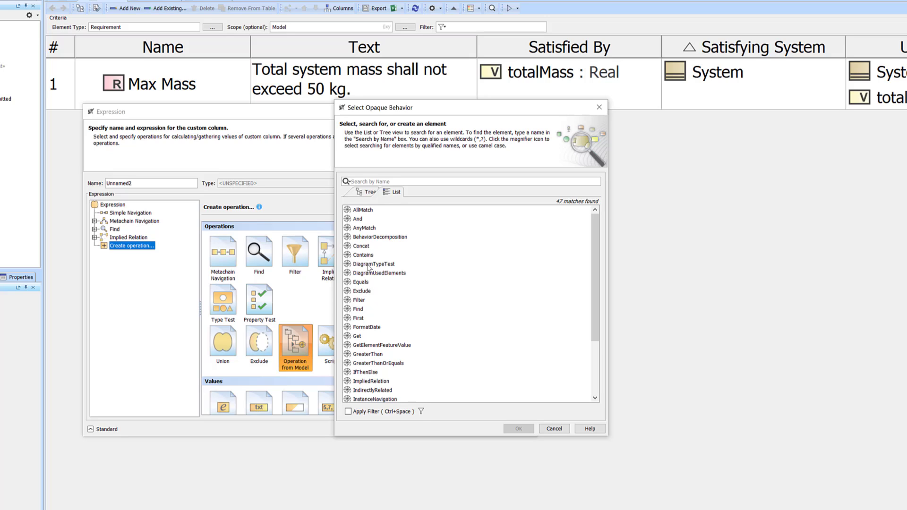
{"action": "left_click", "coordinate": [374, 355]}
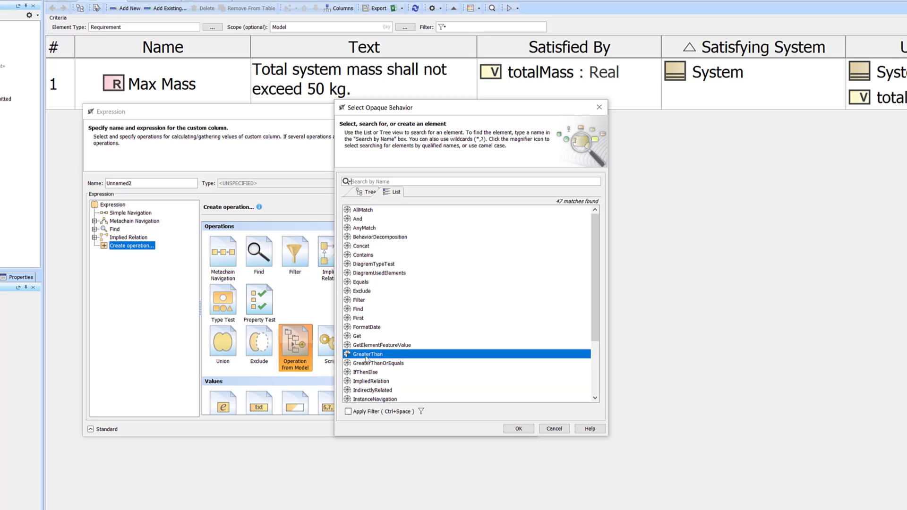
{"action": "left_click", "coordinate": [511, 428]}
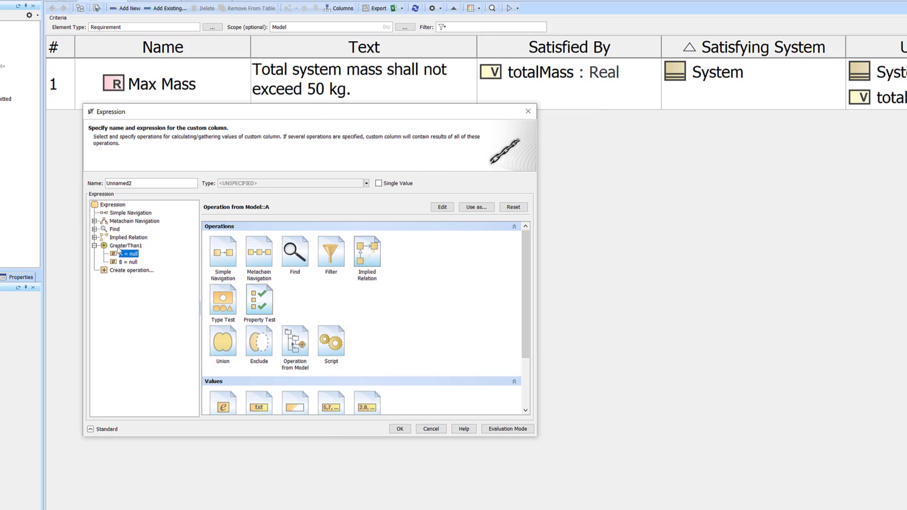
Step: Make argument A of the GreaterThan operation a Real value
{"action": "left_click", "coordinate": [127, 246]}
{"action": "left_click", "coordinate": [126, 255]}
{"action": "left_click", "coordinate": [138, 255]}
{"action": "scroll", "coordinate": [294, 343], "scroll_direction": "down", "scroll_amount": 1}
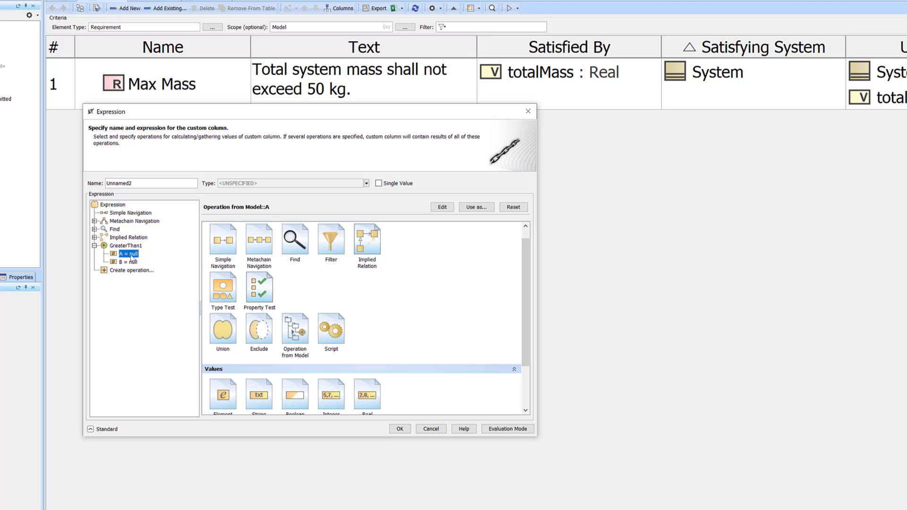
{"action": "scroll", "coordinate": [259, 331], "scroll_direction": "down", "scroll_amount": 2}
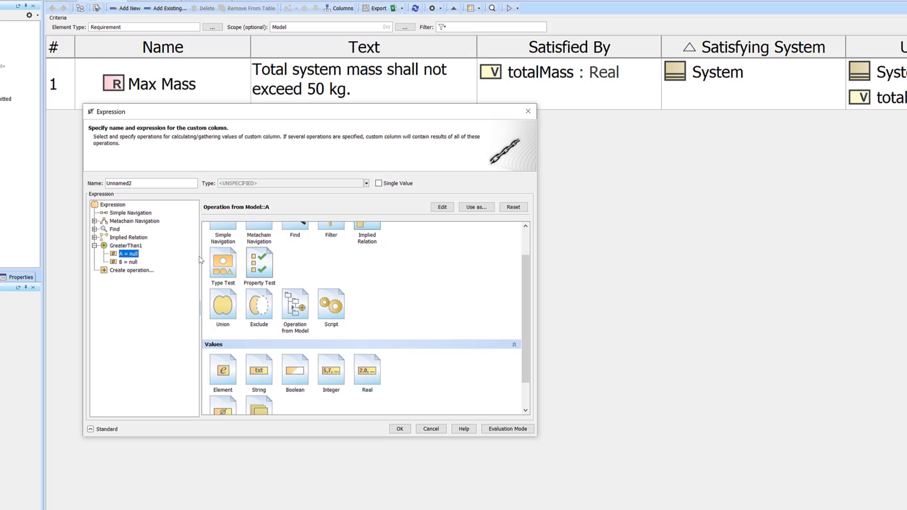
{"action": "scroll", "coordinate": [298, 331], "scroll_direction": "down", "scroll_amount": 3}
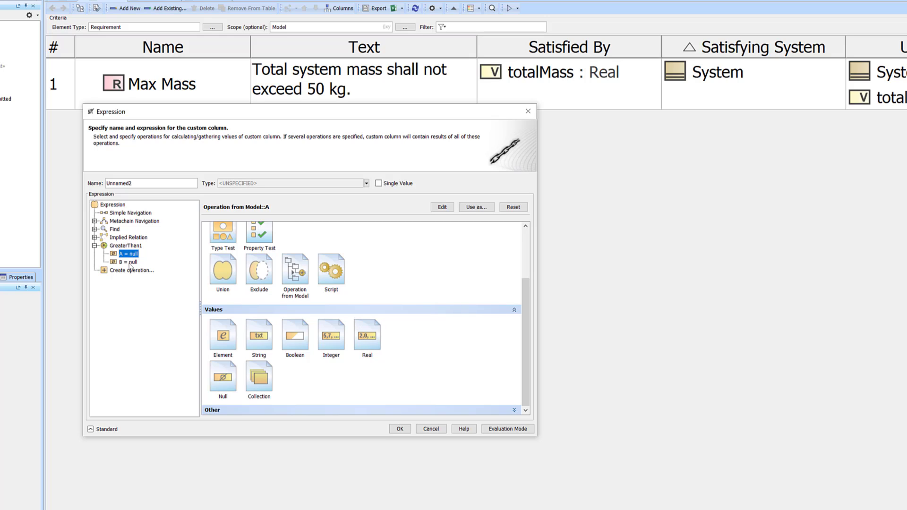
{"action": "left_click", "coordinate": [370, 337]}
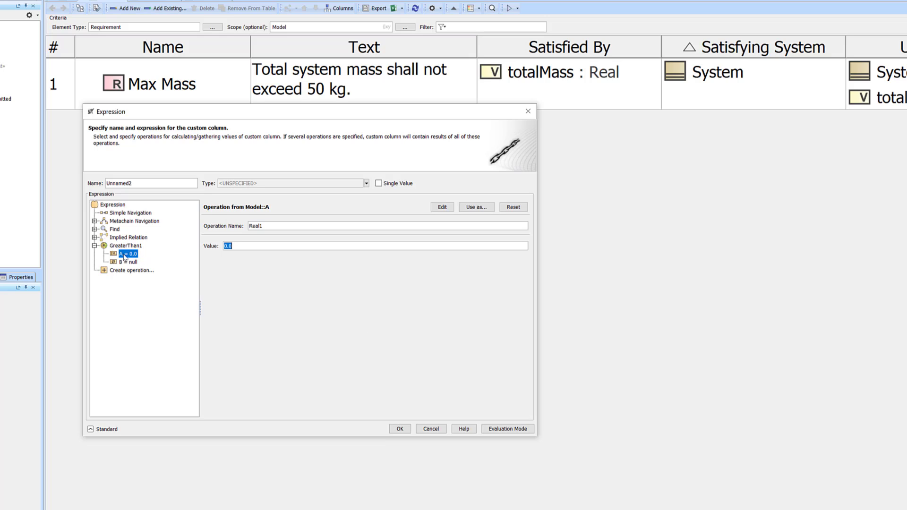
Step: Set argument A of the GreaterThan operation to 5 and assign the First operation from the model to argument B
{"action": "type", "text": "5"}
{"action": "left_click", "coordinate": [127, 263]}
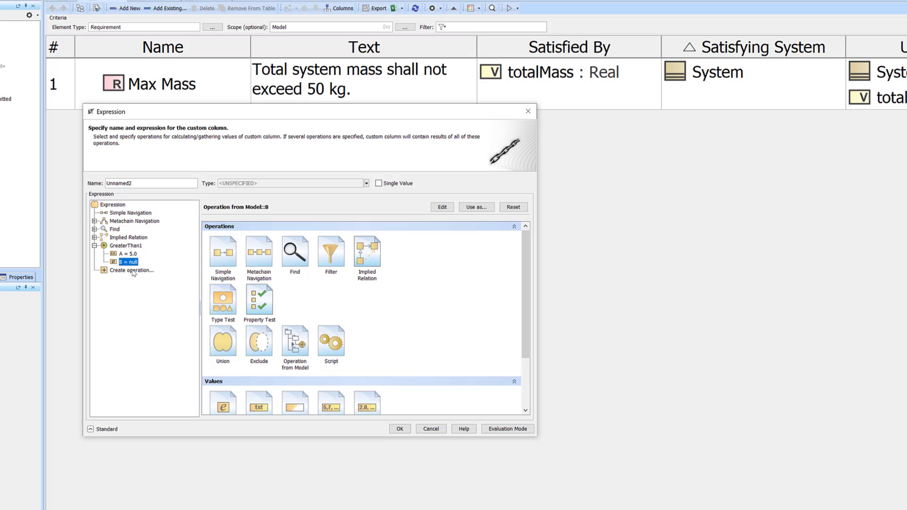
{"action": "left_click", "coordinate": [297, 342]}
{"action": "type", "text": "fir"}
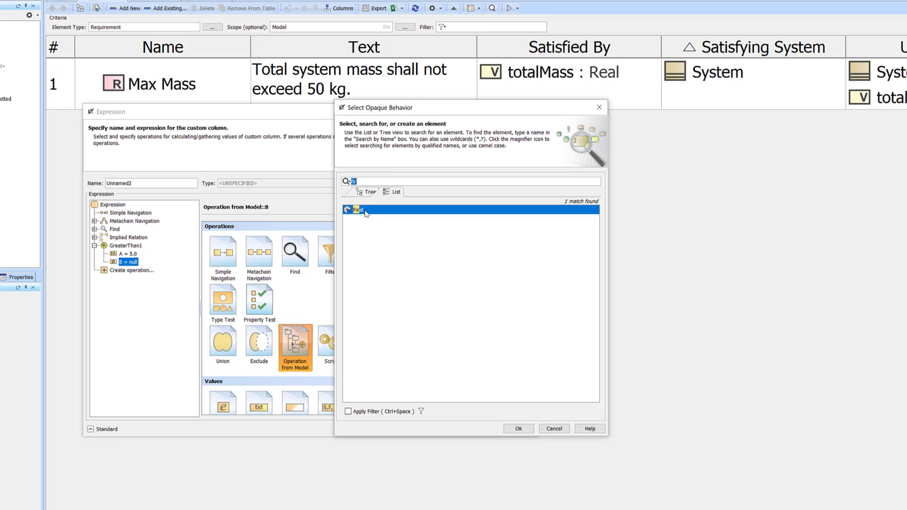
{"action": "left_click", "coordinate": [518, 428]}
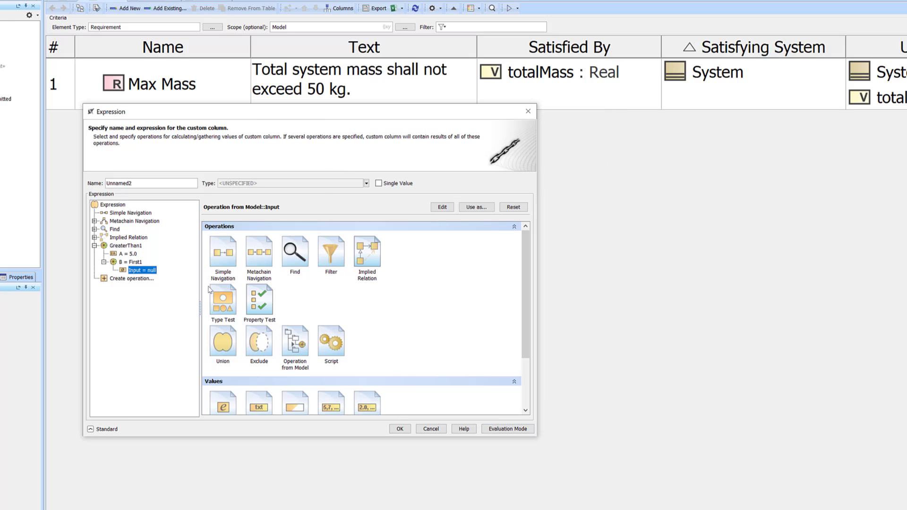
Step: Make the input of First a Metachain Navigation with a Requirement [Class] row, and discard the custom column expression
{"action": "left_click", "coordinate": [128, 262]}
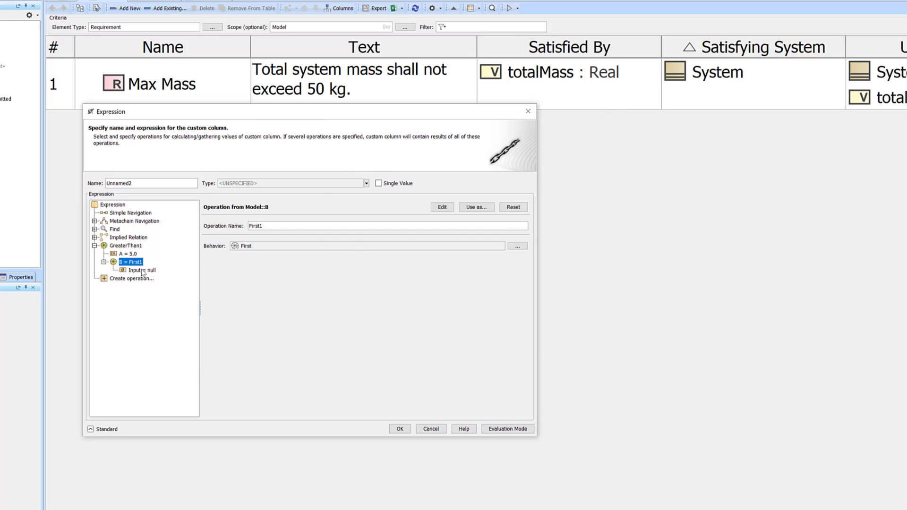
{"action": "left_click", "coordinate": [143, 272]}
{"action": "left_click", "coordinate": [263, 259]}
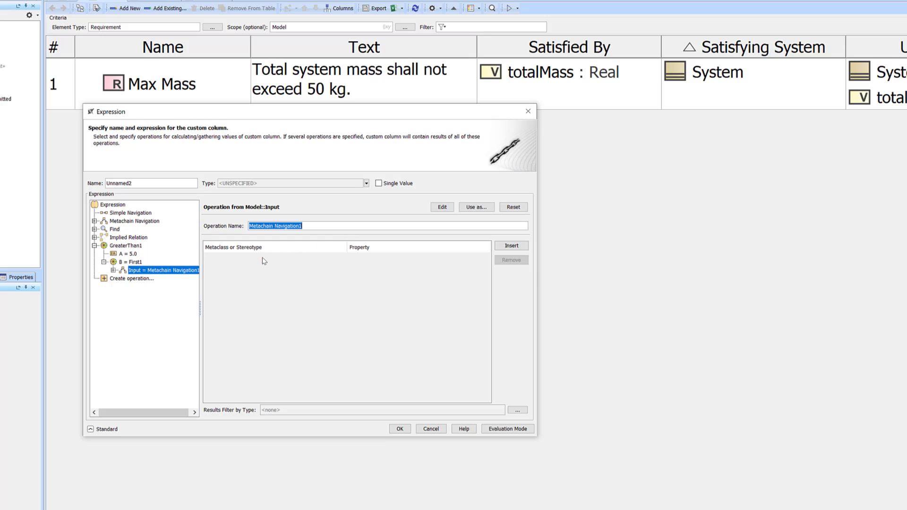
{"action": "left_click_drag", "start_coordinate": [199, 294], "coordinate": [262, 294]}
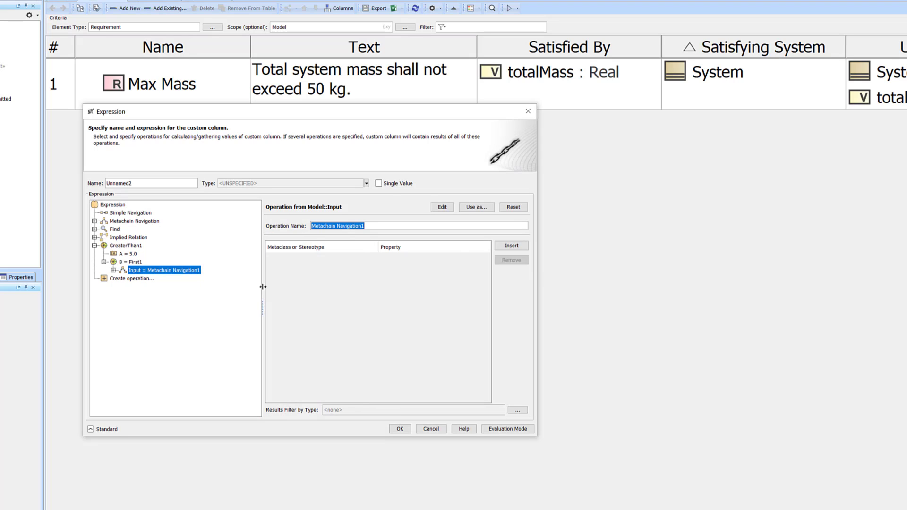
{"action": "left_click", "coordinate": [512, 246]}
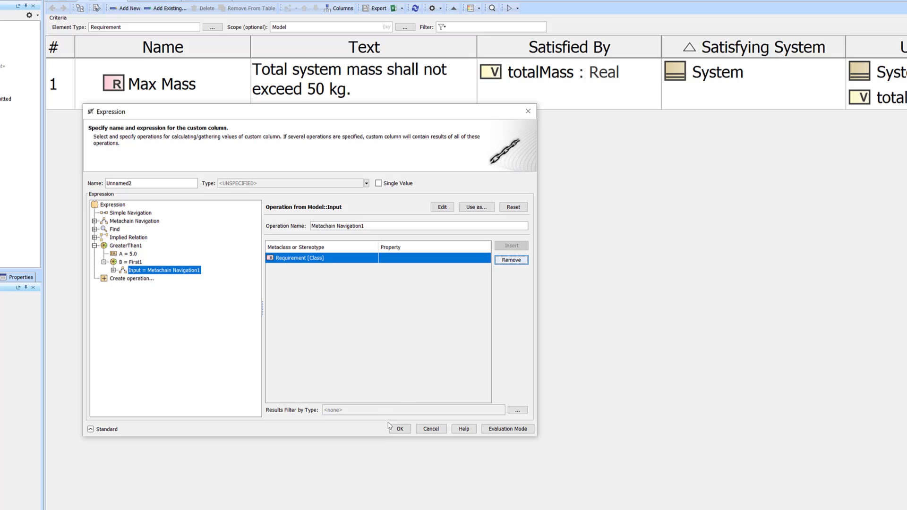
{"action": "left_click", "coordinate": [430, 429]}
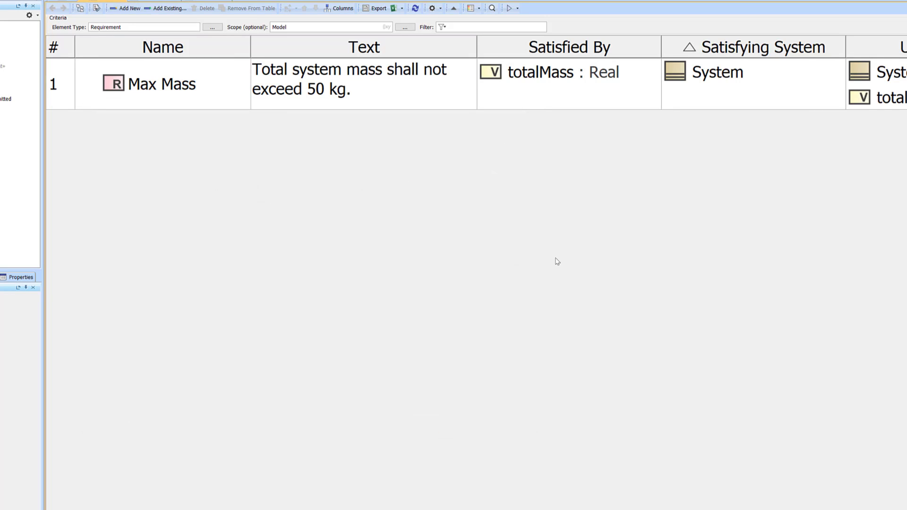